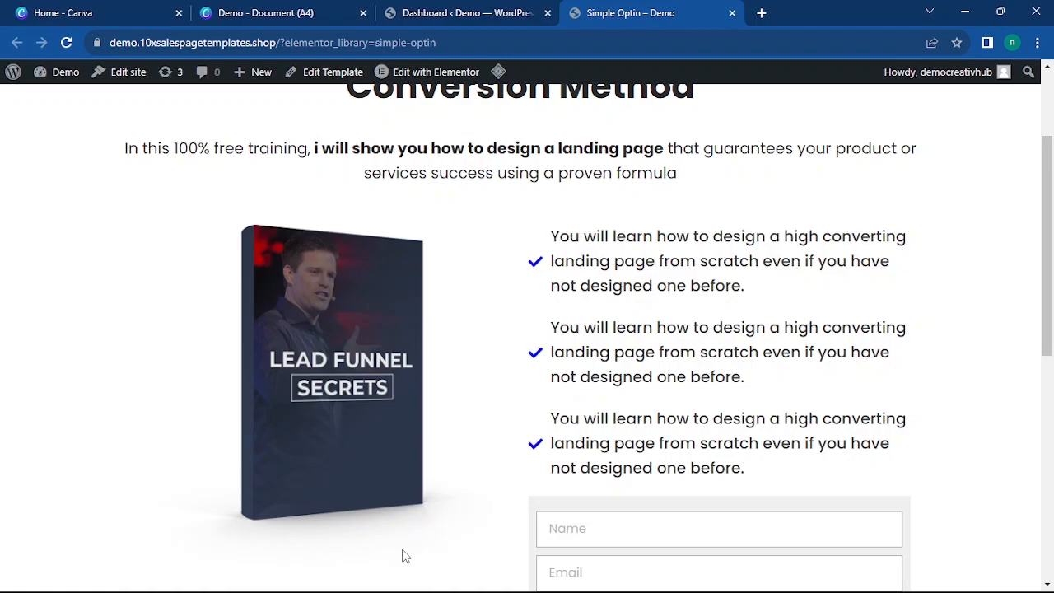
Examine the Simple Optin landing page from headline to footer and compare it with the annotated layout in the Canva Demo document.
{"action": "scroll", "coordinate": [433, 569], "scroll_direction": "up", "scroll_amount": 2}
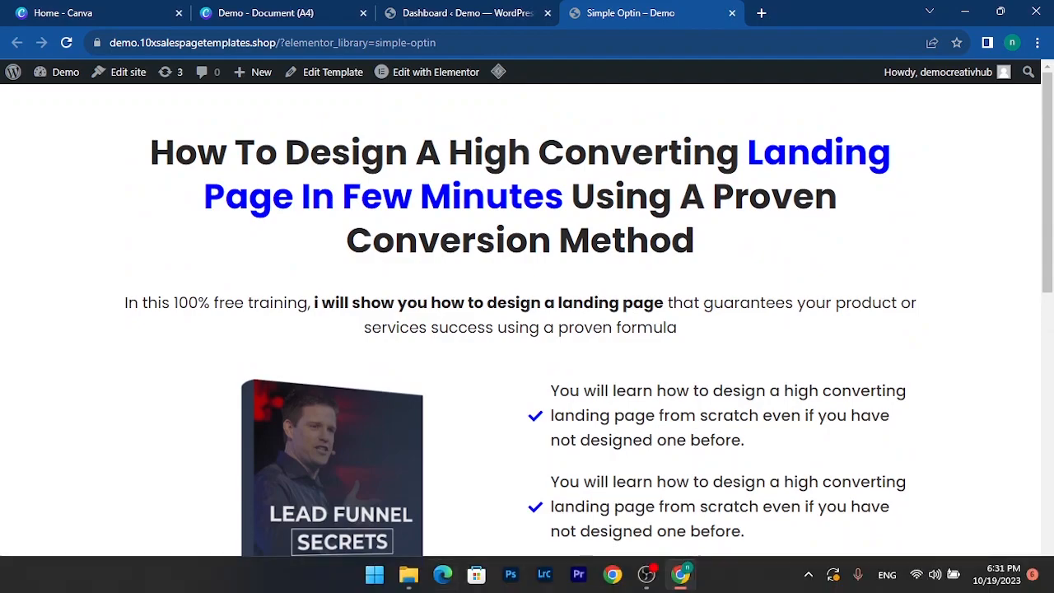
{"action": "scroll", "coordinate": [535, 333], "scroll_direction": "down", "scroll_amount": 1}
{"action": "scroll", "coordinate": [601, 326], "scroll_direction": "down", "scroll_amount": 1}
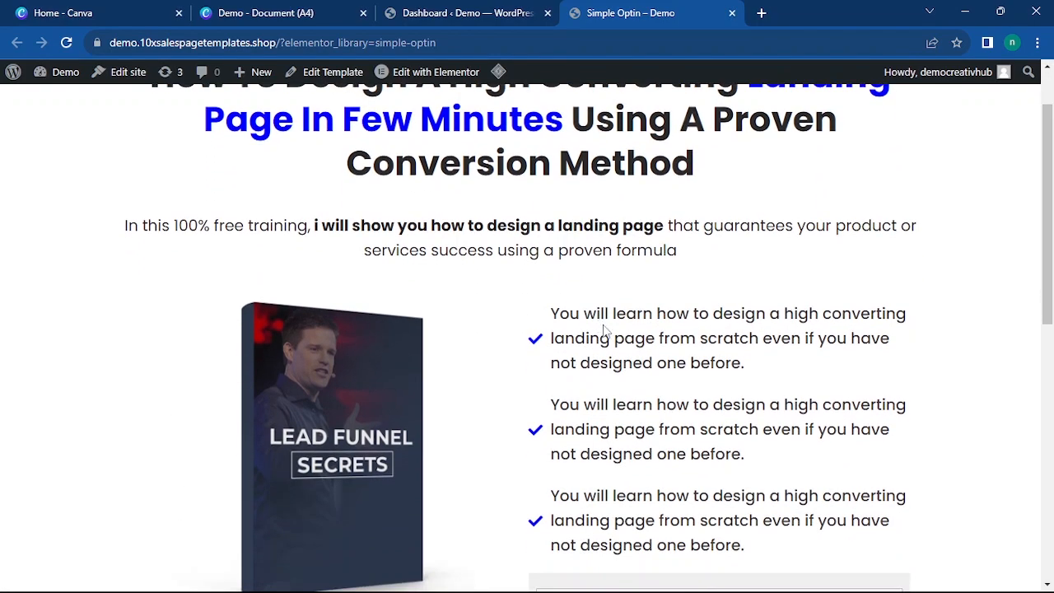
{"action": "scroll", "coordinate": [604, 327], "scroll_direction": "up", "scroll_amount": 2}
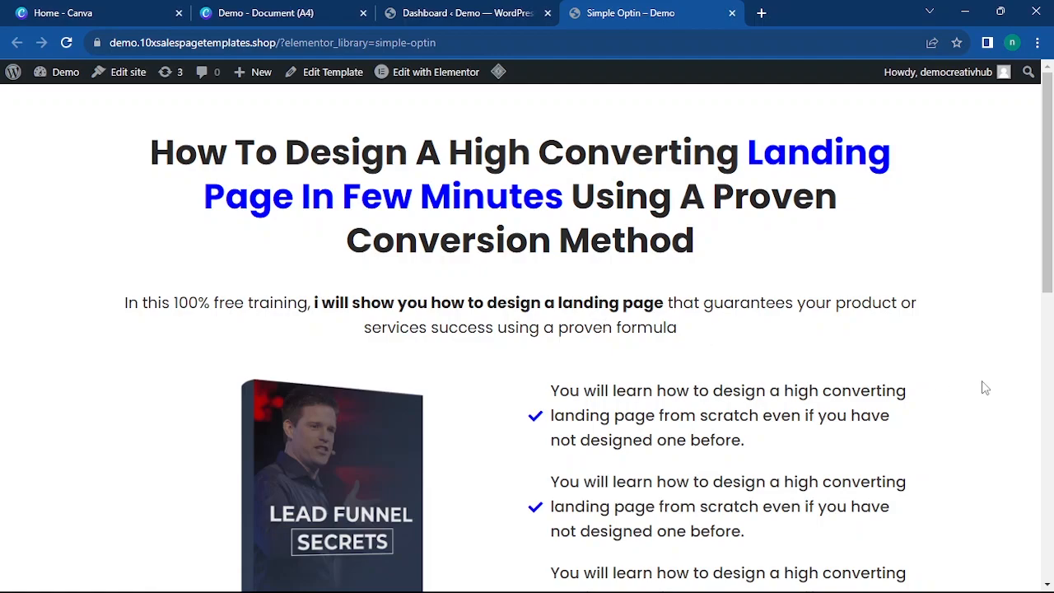
{"action": "scroll", "coordinate": [412, 327], "scroll_direction": "down", "scroll_amount": 5}
{"action": "scroll", "coordinate": [486, 294], "scroll_direction": "up", "scroll_amount": 5}
{"action": "left_click", "coordinate": [284, 12]}
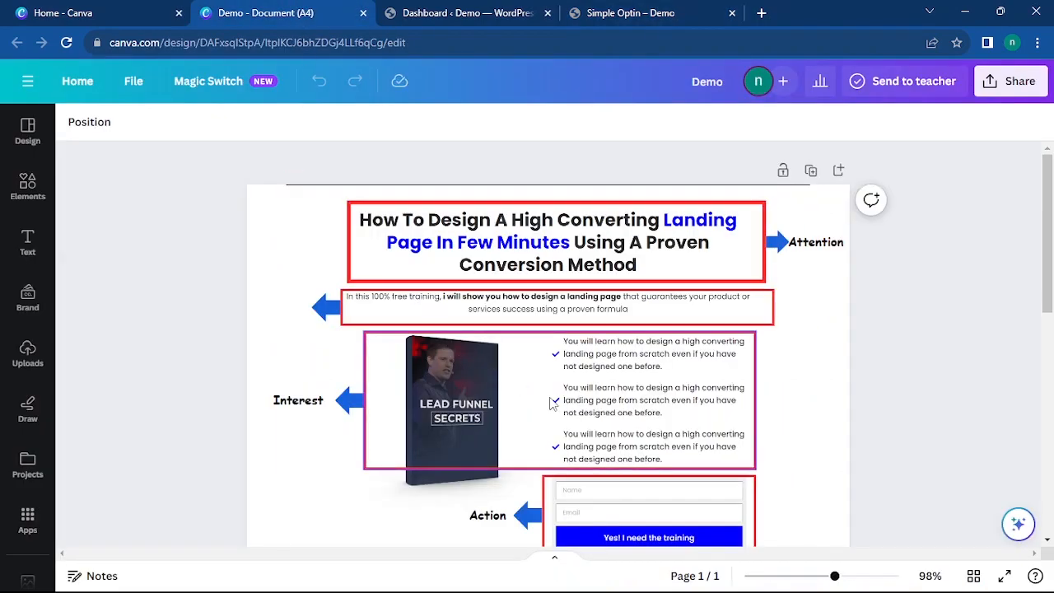
{"action": "scroll", "coordinate": [1052, 306], "scroll_direction": "down", "scroll_amount": 1}
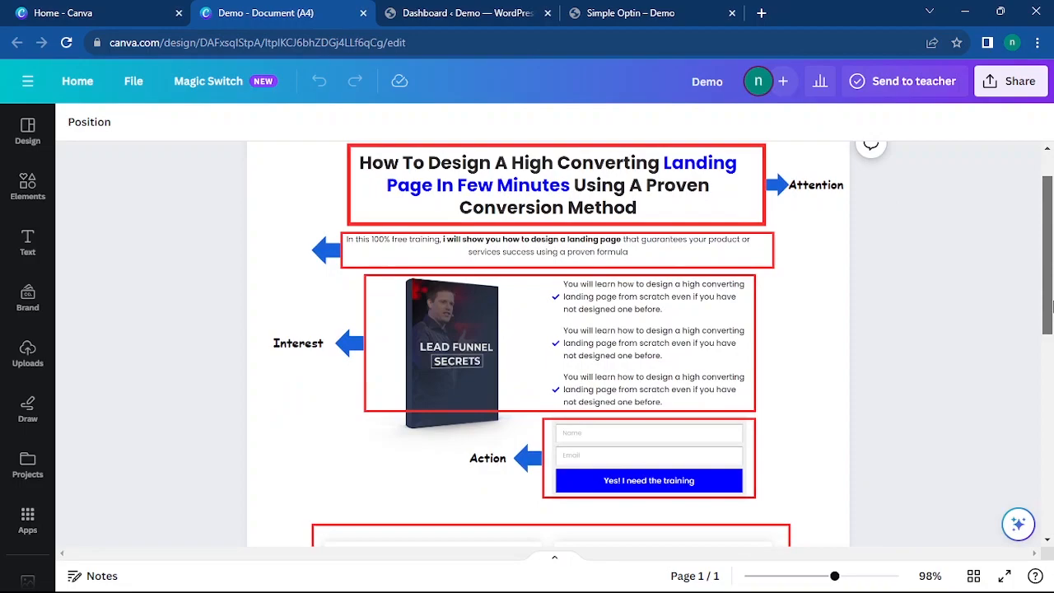
{"action": "scroll", "coordinate": [1052, 307], "scroll_direction": "up", "scroll_amount": 1}
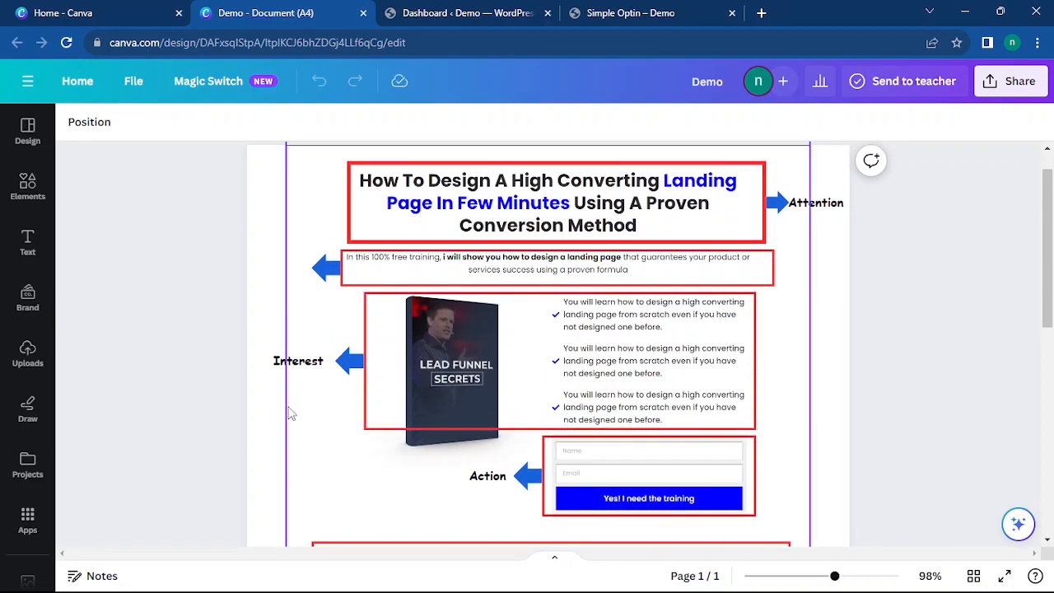
{"action": "left_click", "coordinate": [632, 12]}
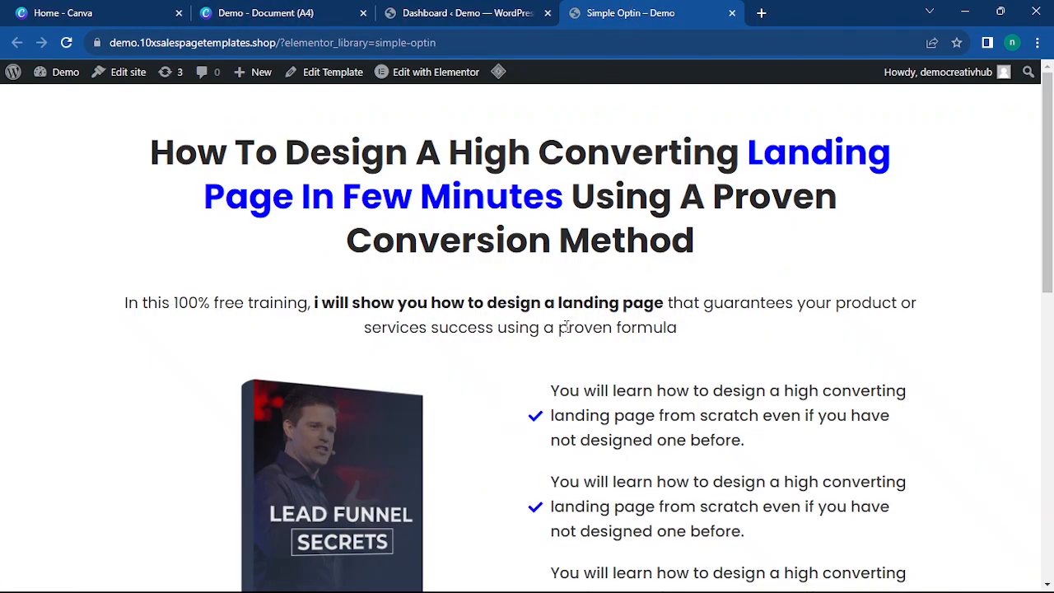
{"action": "scroll", "coordinate": [566, 358], "scroll_direction": "down", "scroll_amount": 8}
{"action": "scroll", "coordinate": [566, 358], "scroll_direction": "up", "scroll_amount": 8}
Study the Attention, Interest, Desire and Action sections marked on the annotated landing page in the Canva document.
{"action": "left_click", "coordinate": [247, 13]}
{"action": "scroll", "coordinate": [624, 348], "scroll_direction": "down", "scroll_amount": 3}
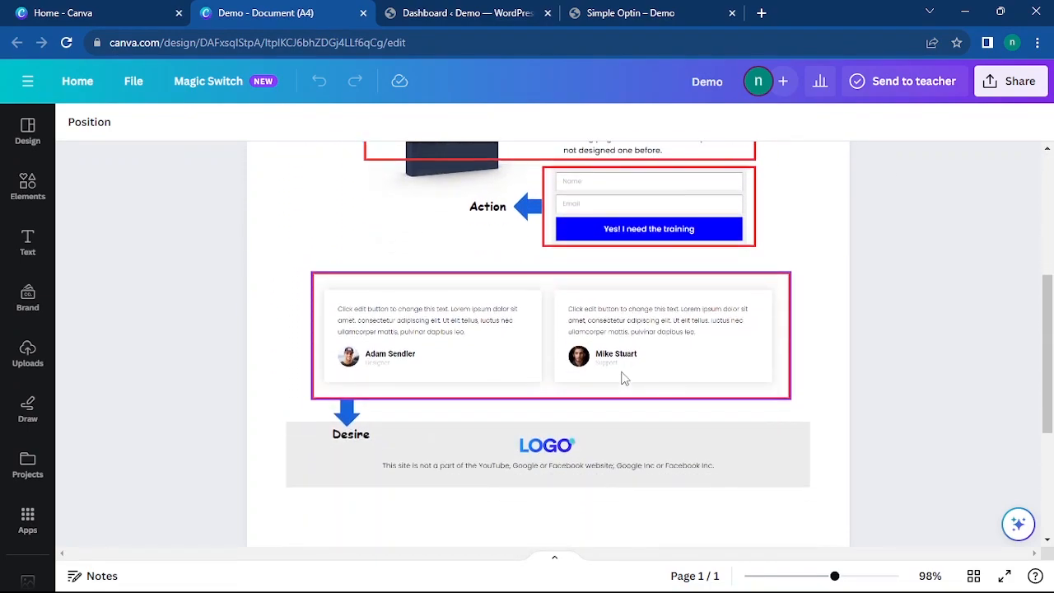
{"action": "scroll", "coordinate": [624, 377], "scroll_direction": "up", "scroll_amount": 4}
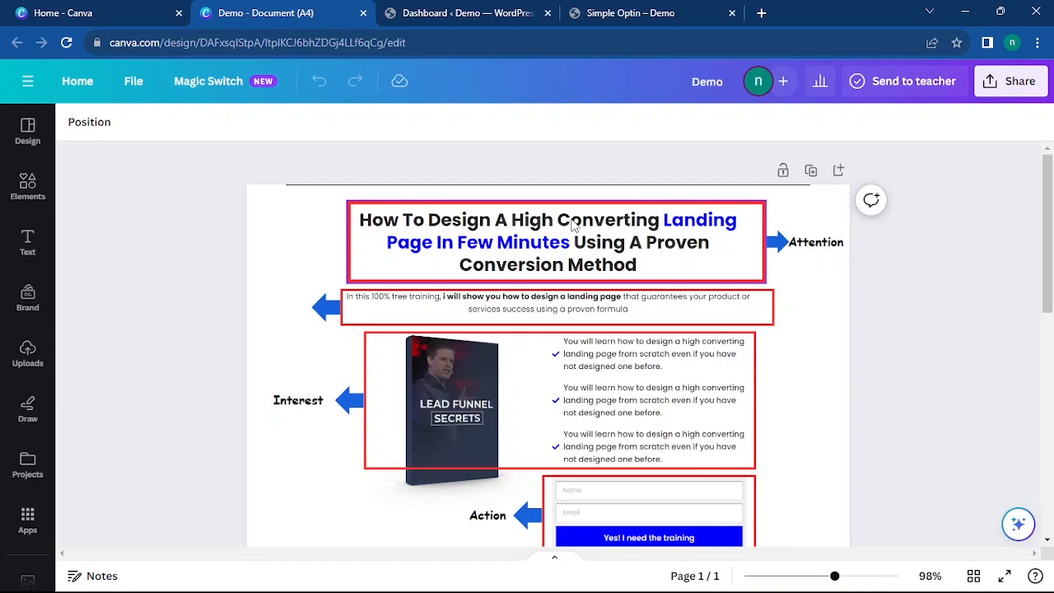
{"action": "left_click", "coordinate": [270, 245]}
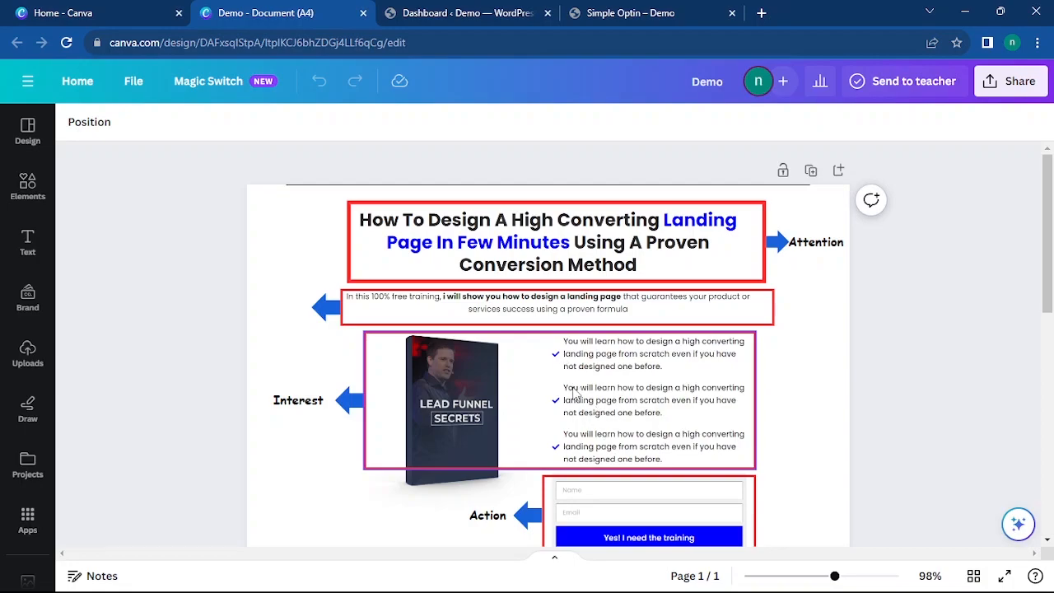
{"action": "scroll", "coordinate": [576, 393], "scroll_direction": "down", "scroll_amount": 5}
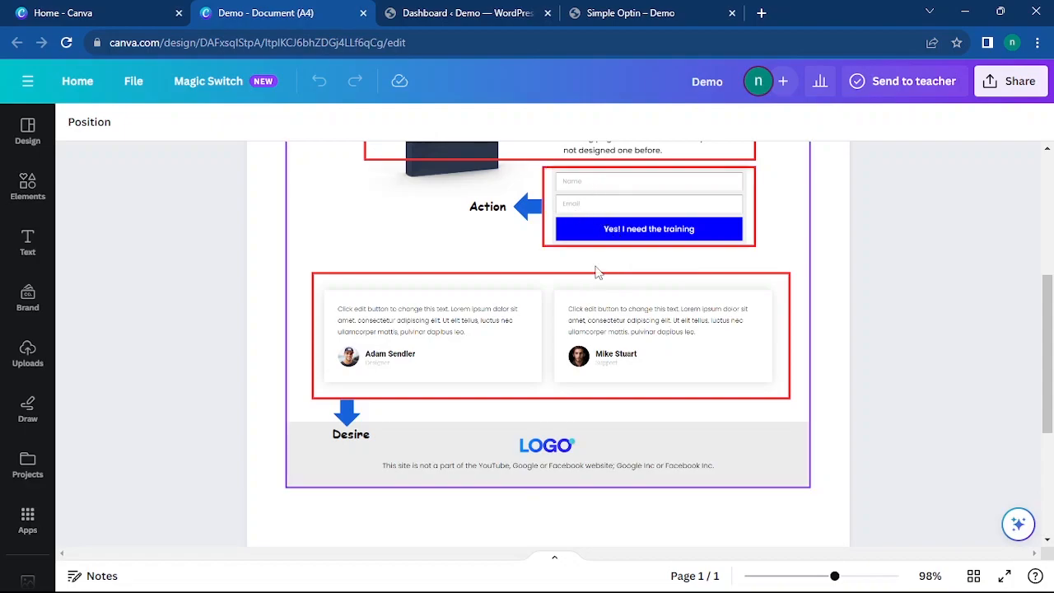
{"action": "scroll", "coordinate": [588, 206], "scroll_direction": "up", "scroll_amount": 5}
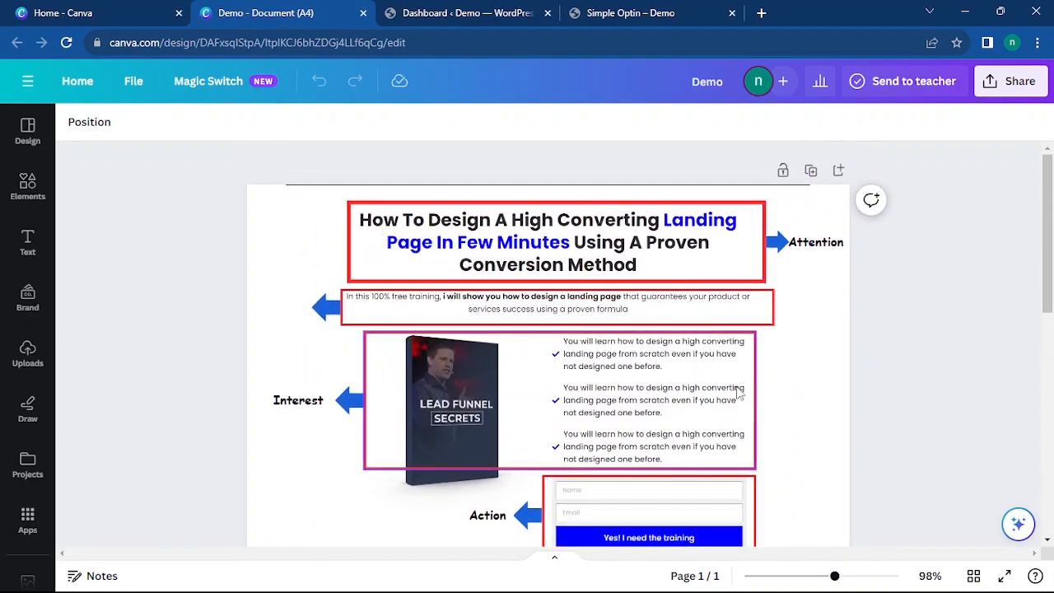
{"action": "scroll", "coordinate": [716, 387], "scroll_direction": "down", "scroll_amount": 3}
{"action": "scroll", "coordinate": [661, 389], "scroll_direction": "up", "scroll_amount": 3}
{"action": "scroll", "coordinate": [635, 344], "scroll_direction": "down", "scroll_amount": 3}
{"action": "scroll", "coordinate": [640, 352], "scroll_direction": "up", "scroll_amount": 2}
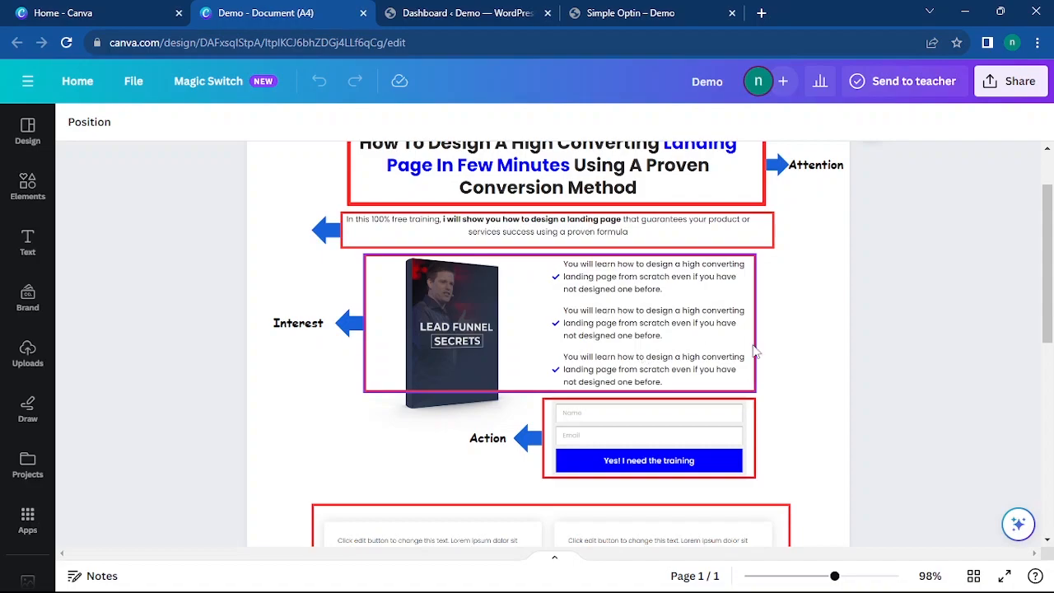
{"action": "scroll", "coordinate": [643, 355], "scroll_direction": "down", "scroll_amount": 2}
{"action": "scroll", "coordinate": [497, 390], "scroll_direction": "up", "scroll_amount": 1}
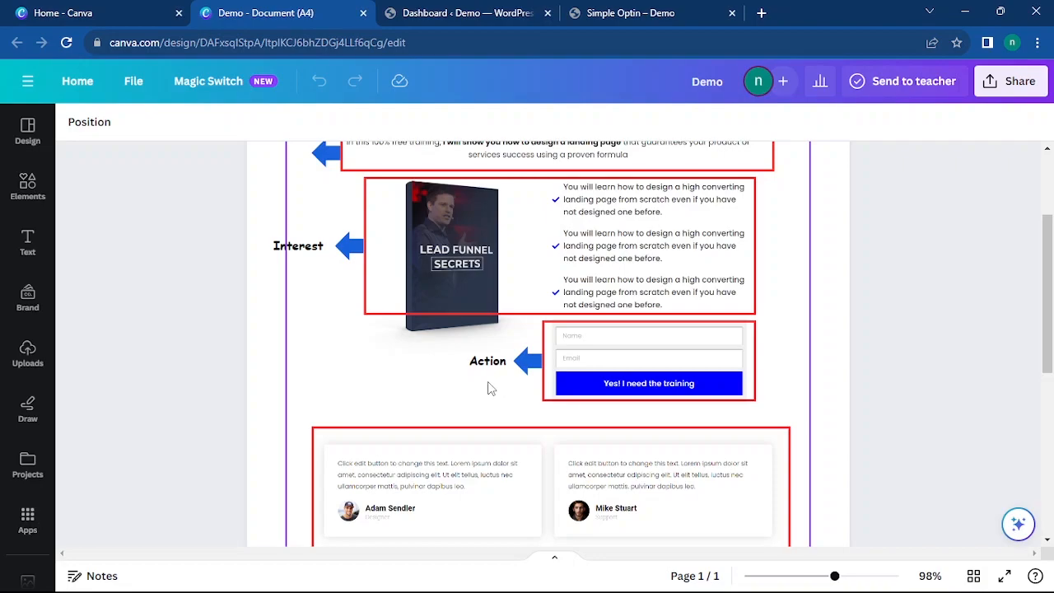
{"action": "scroll", "coordinate": [667, 395], "scroll_direction": "up", "scroll_amount": 3}
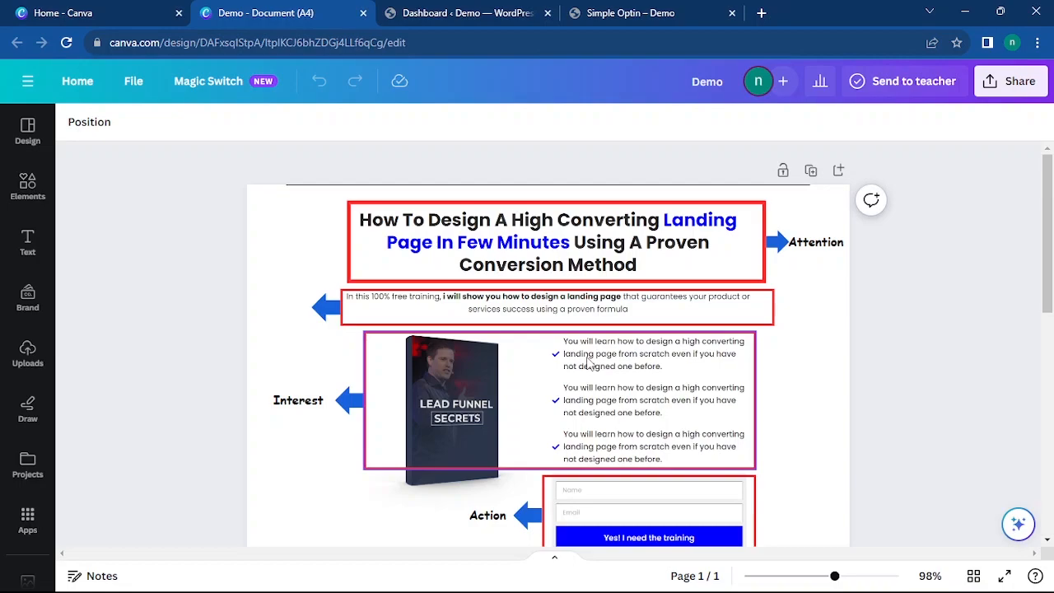
Switch to the WordPress dashboard and search the installable plugins for "elementor".
{"action": "left_click", "coordinate": [461, 12]}
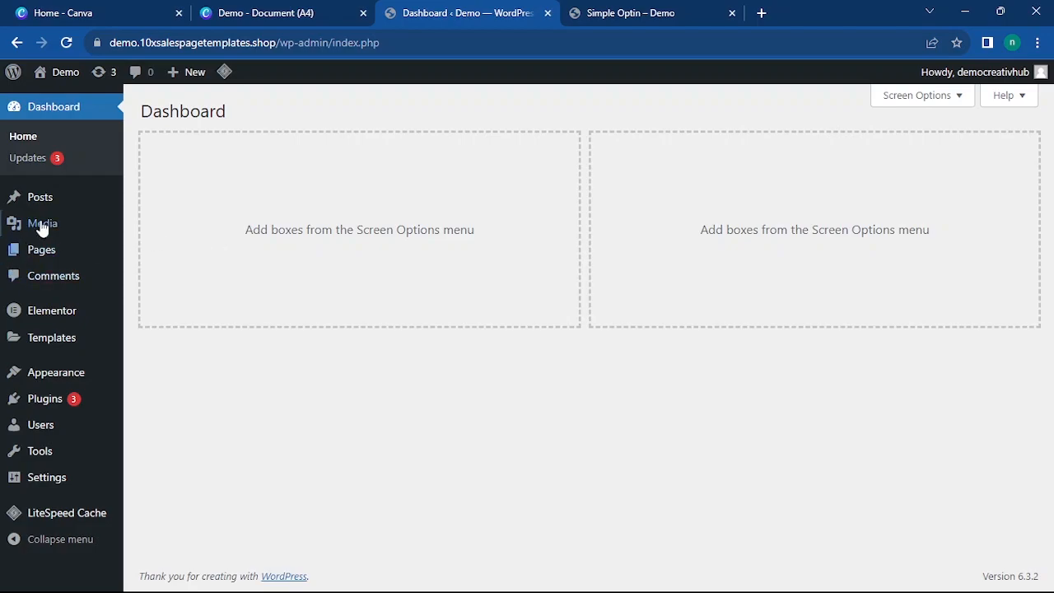
{"action": "mouse_move", "coordinate": [47, 313]}
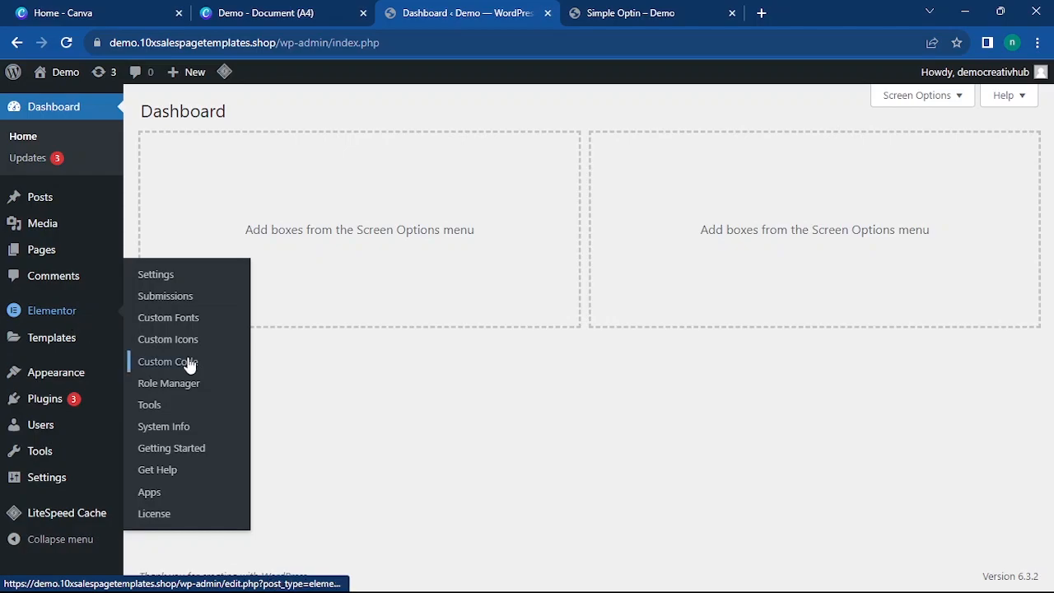
{"action": "mouse_move", "coordinate": [49, 330]}
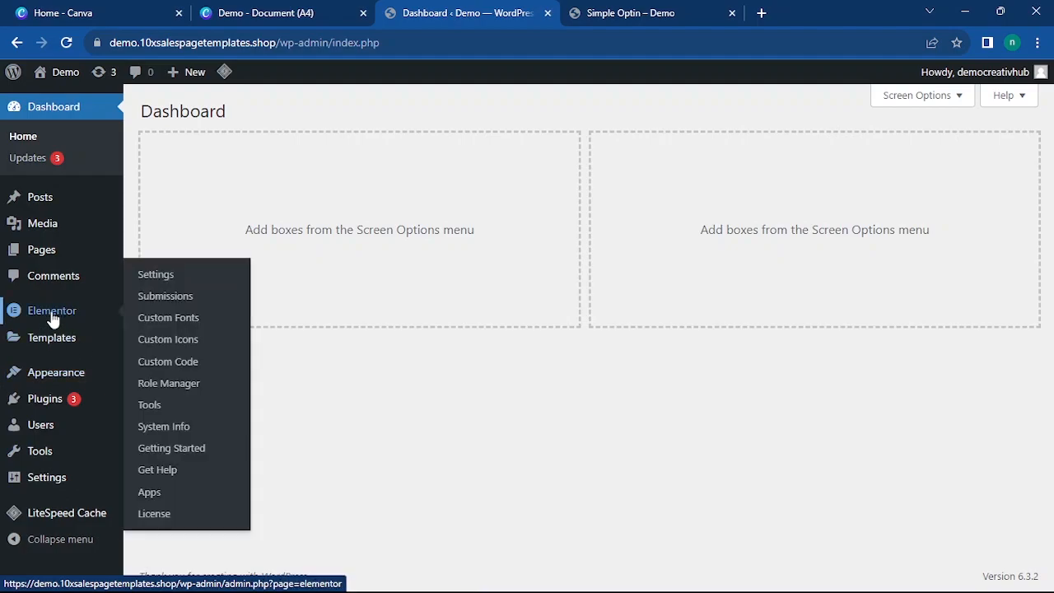
{"action": "mouse_move", "coordinate": [50, 409]}
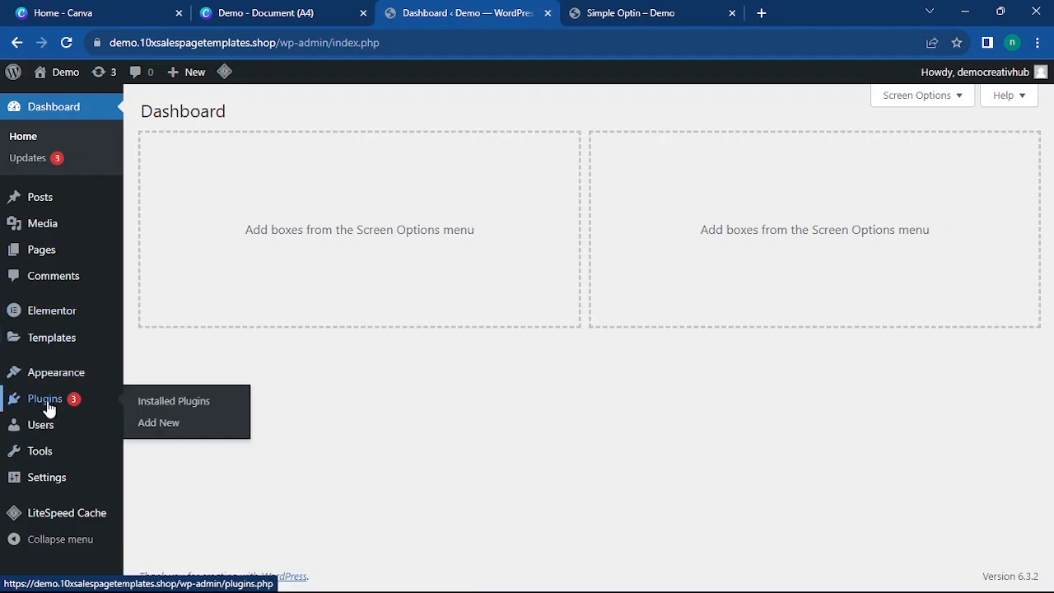
{"action": "left_click", "coordinate": [162, 425]}
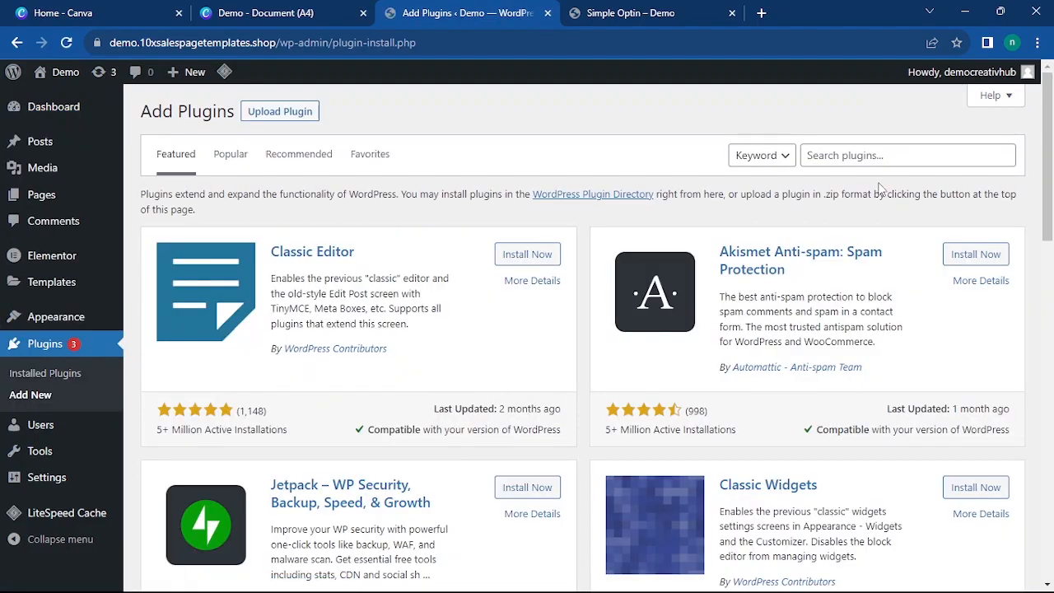
{"action": "left_click", "coordinate": [865, 157]}
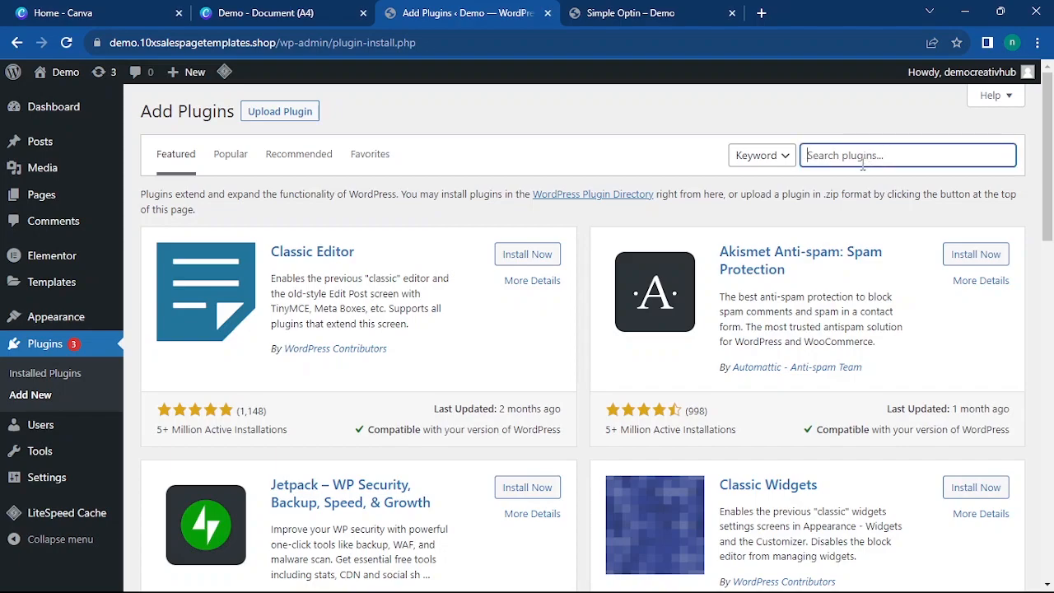
{"action": "type", "text": "elementor"}
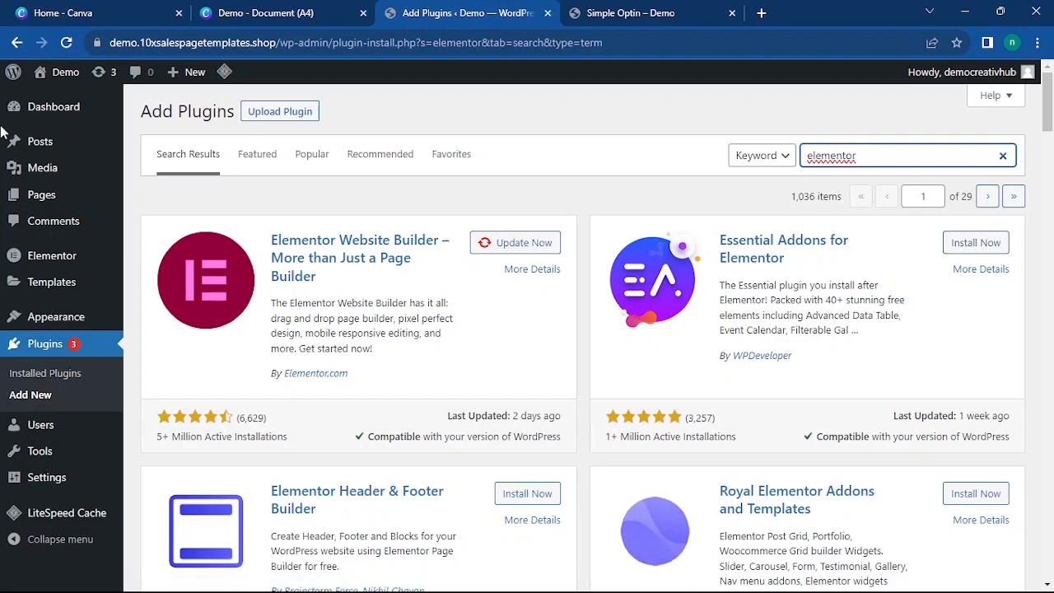
Publish a new page titled "Youtube" and open it for editing with Elementor.
{"action": "mouse_move", "coordinate": [41, 198]}
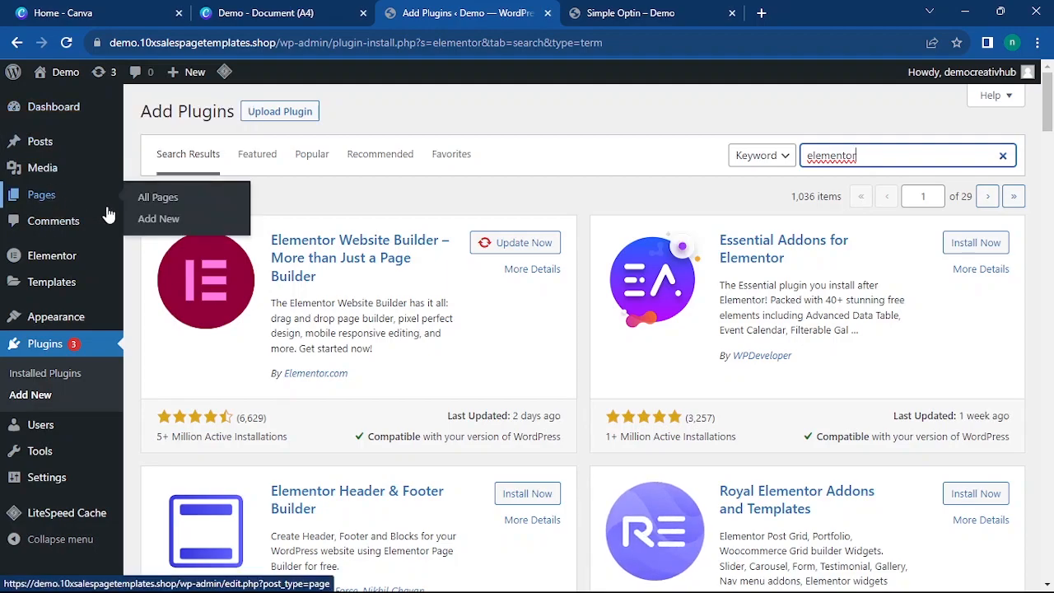
{"action": "left_click", "coordinate": [158, 221]}
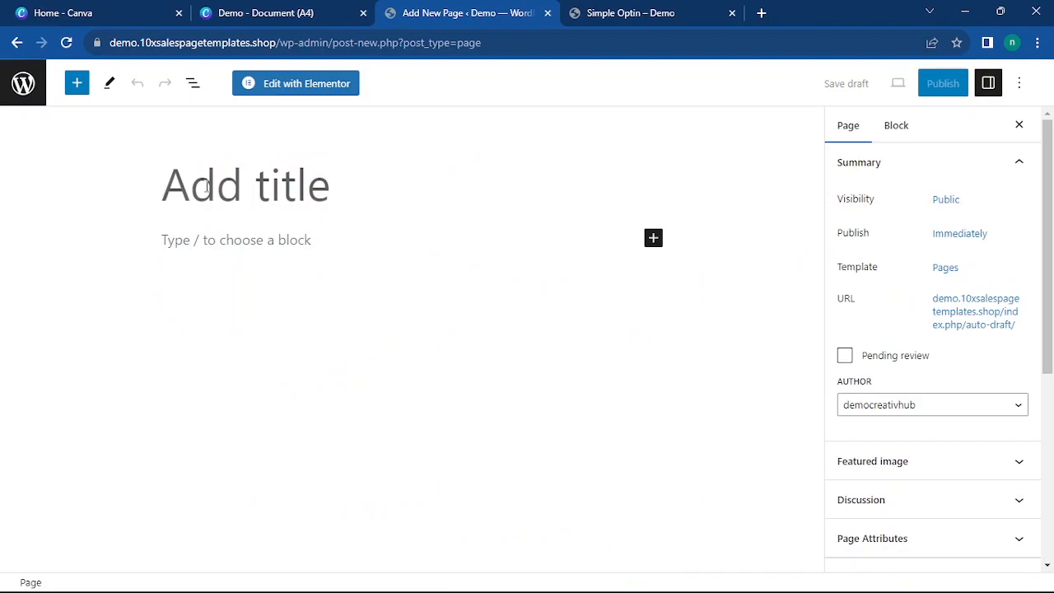
{"action": "type", "text": "Youtube"}
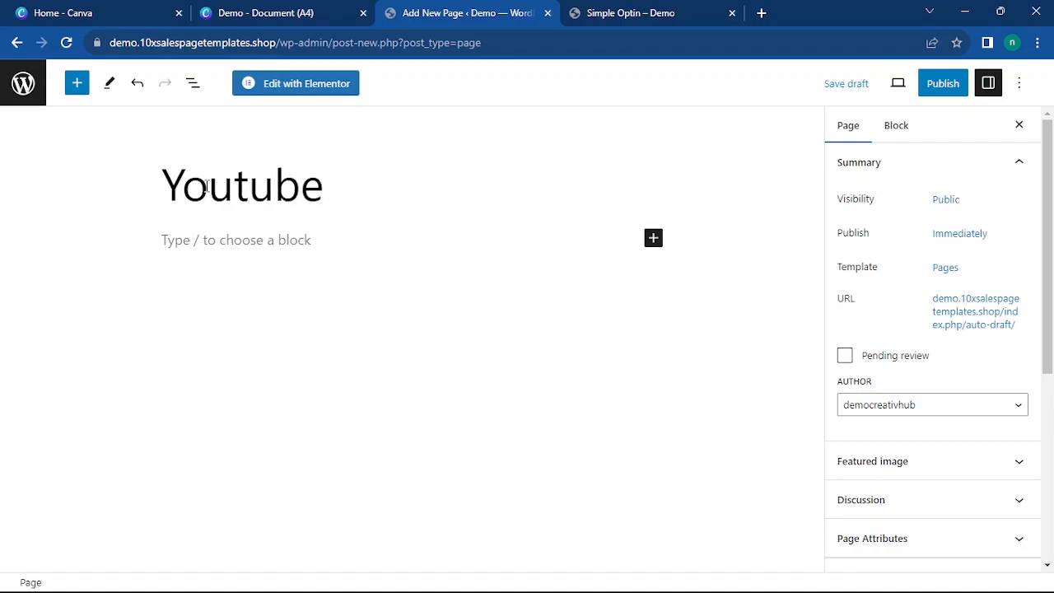
{"action": "left_click", "coordinate": [942, 83]}
{"action": "left_click", "coordinate": [894, 85]}
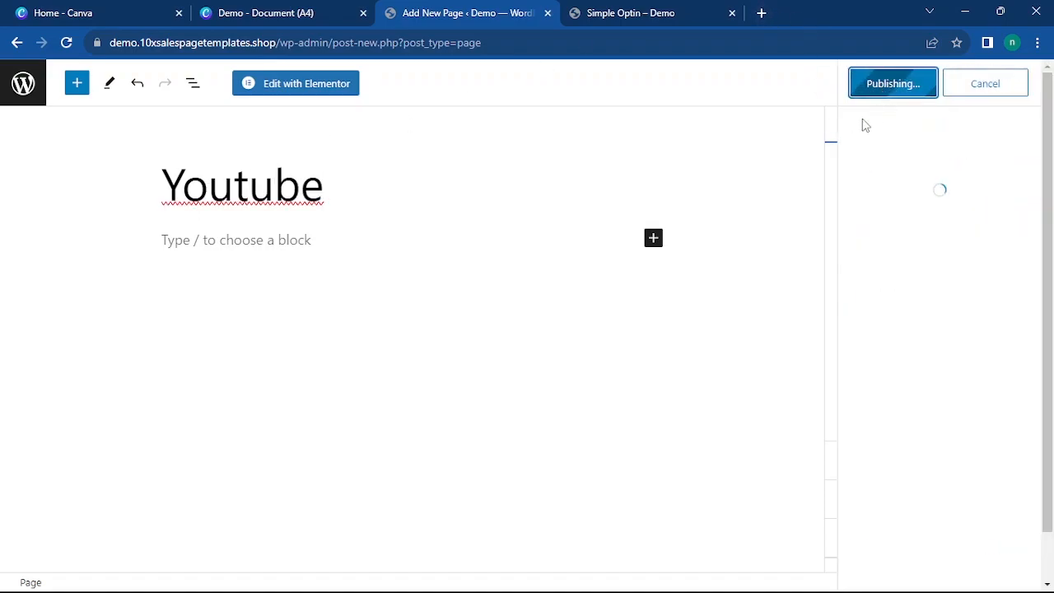
{"action": "left_click", "coordinate": [320, 93]}
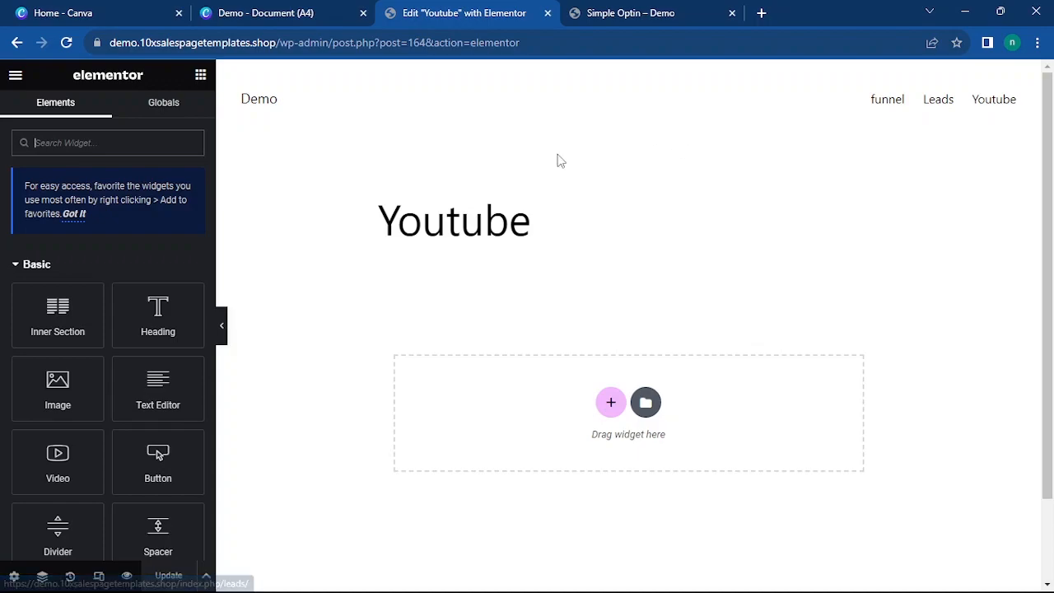
Set the page layout to Elementor Canvas and add a single-column section to the page.
{"action": "left_click", "coordinate": [16, 577]}
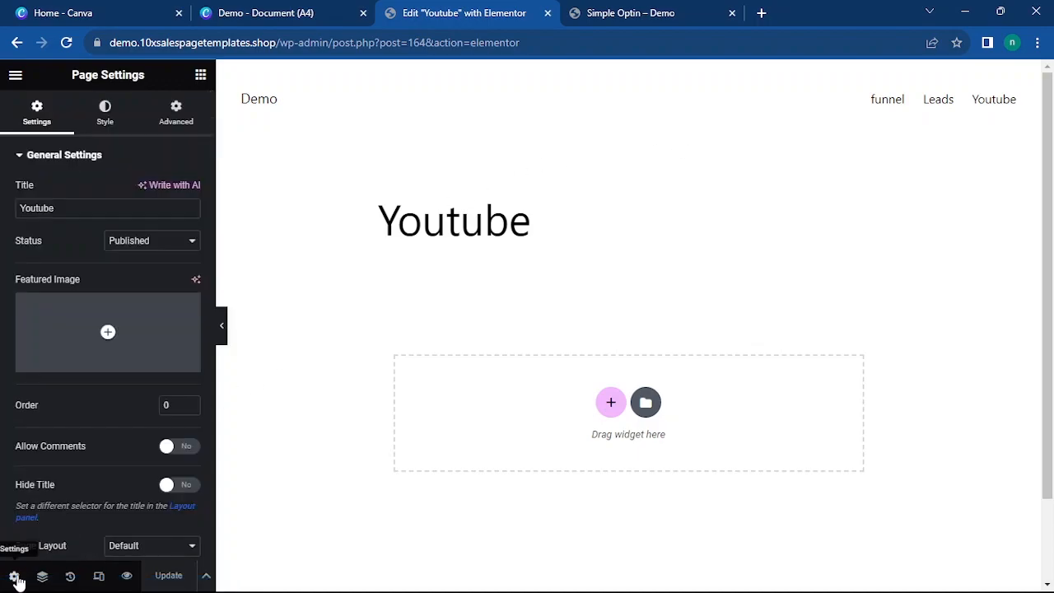
{"action": "left_click", "coordinate": [151, 549]}
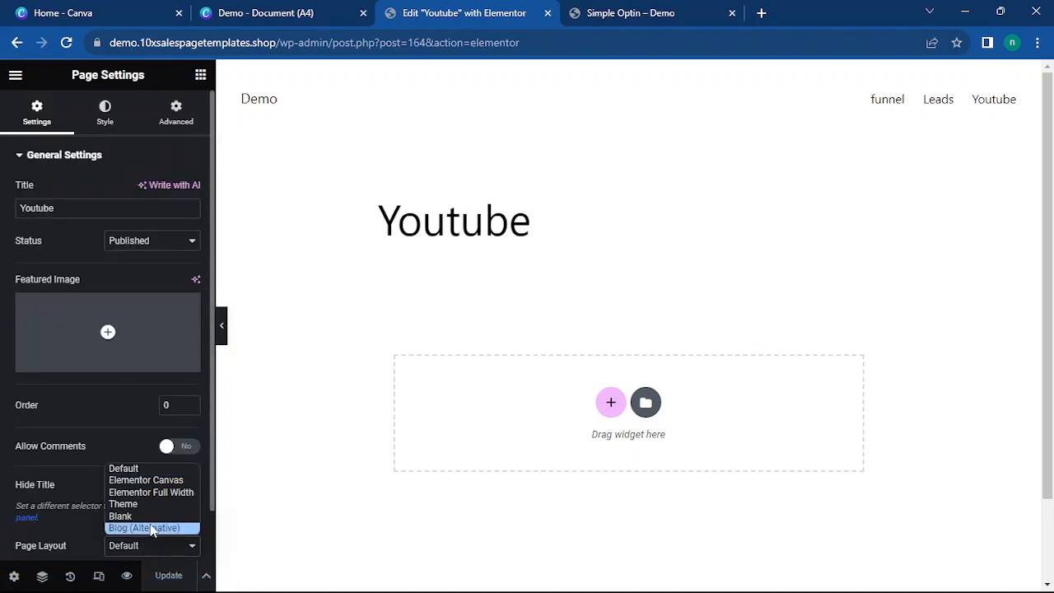
{"action": "left_click", "coordinate": [163, 481]}
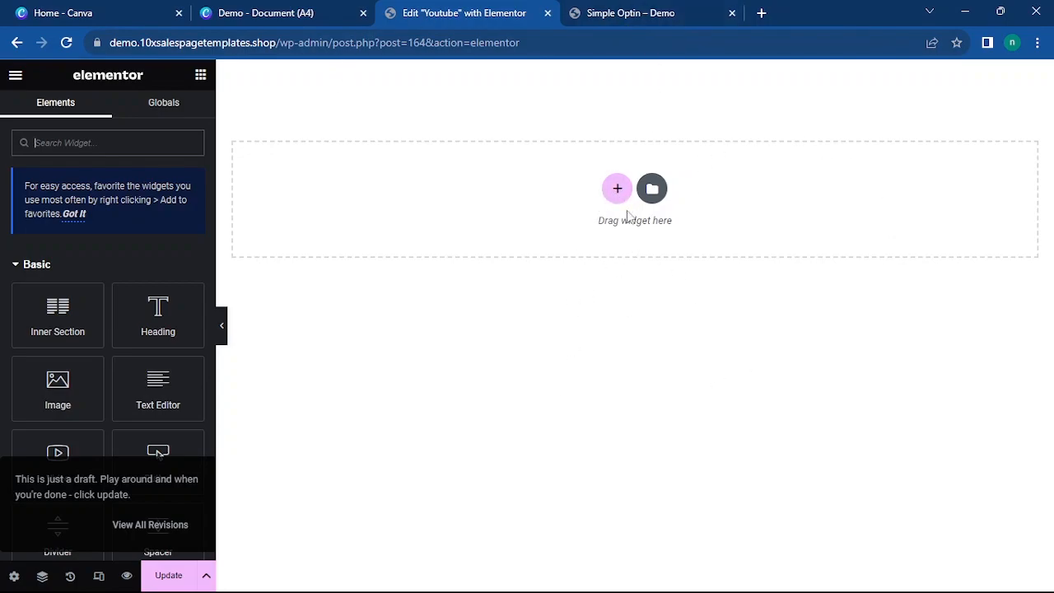
{"action": "left_click", "coordinate": [617, 190]}
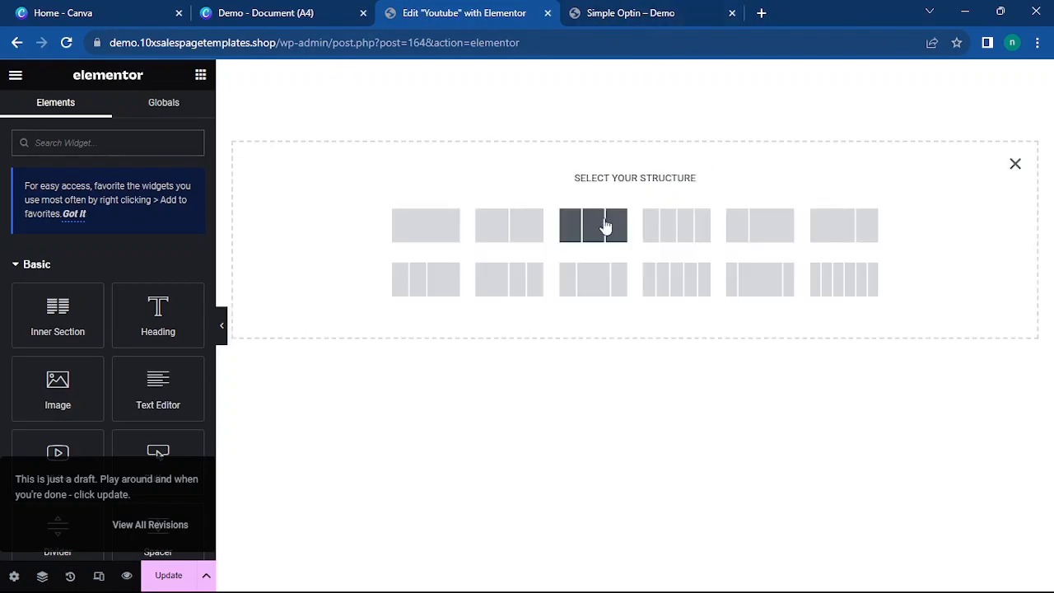
{"action": "left_click", "coordinate": [437, 233]}
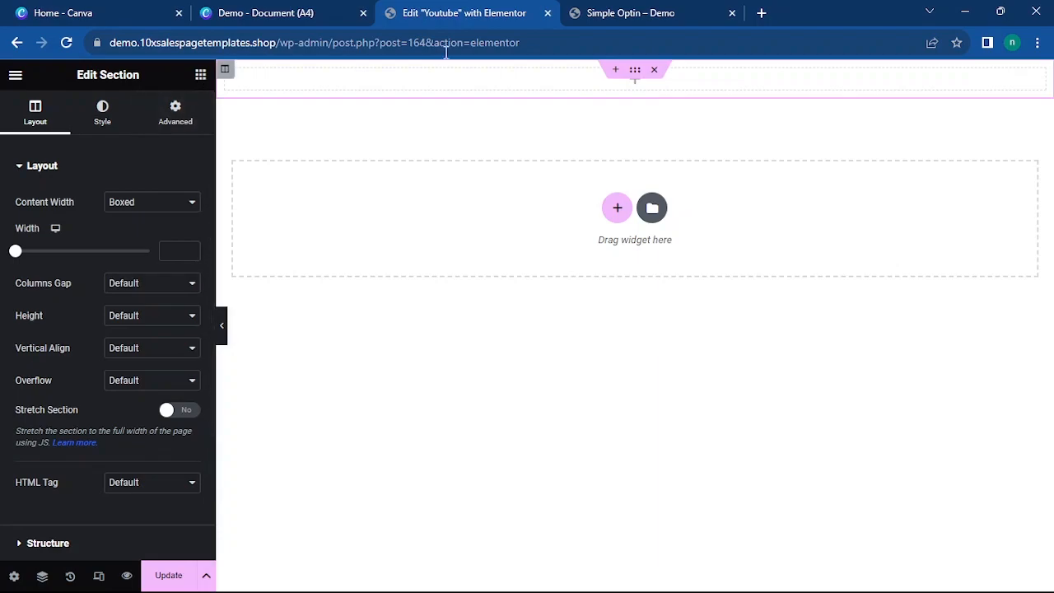
Copy the full headline "How To Design A High Converting Landing Page In Few Minutes Using A Proven Conversion Method" from the Simple Optin page.
{"action": "left_click", "coordinate": [632, 12]}
{"action": "left_click_drag", "start_coordinate": [142, 154], "coordinate": [796, 243]}
{"action": "right_click", "coordinate": [563, 163]}
{"action": "left_click", "coordinate": [594, 172]}
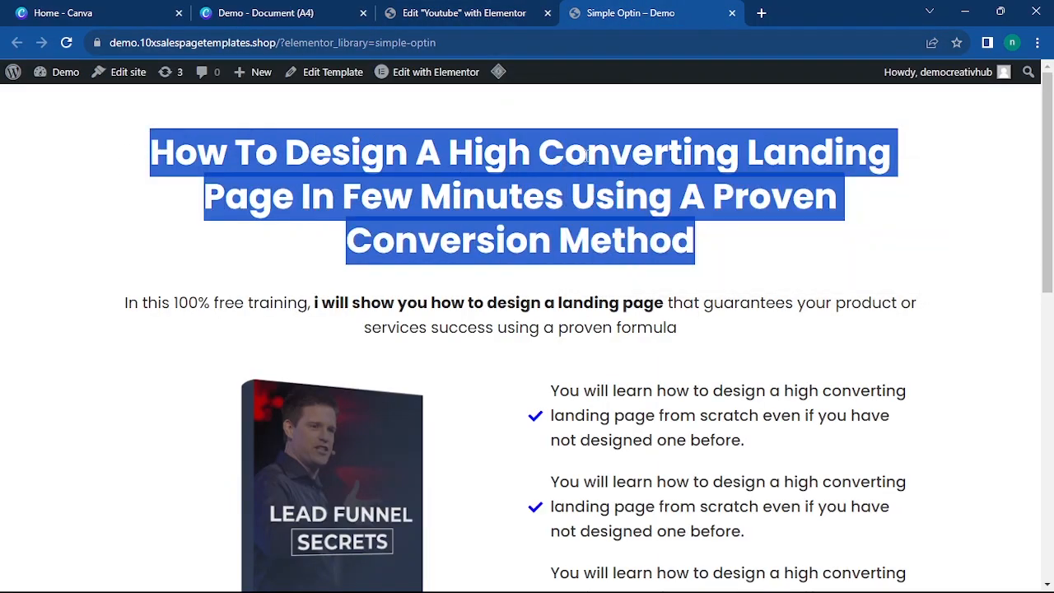
Return to the Youtube page in Elementor and add a Text Editor widget to the empty section.
{"action": "left_click", "coordinate": [473, 11]}
{"action": "left_click", "coordinate": [200, 74]}
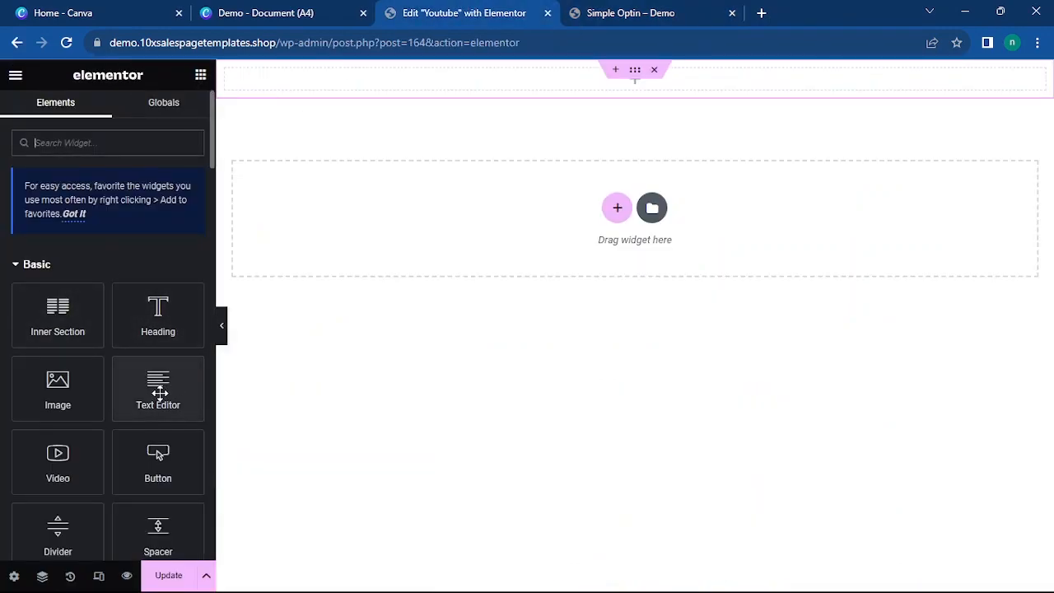
{"action": "left_click_drag", "start_coordinate": [158, 385], "coordinate": [528, 76]}
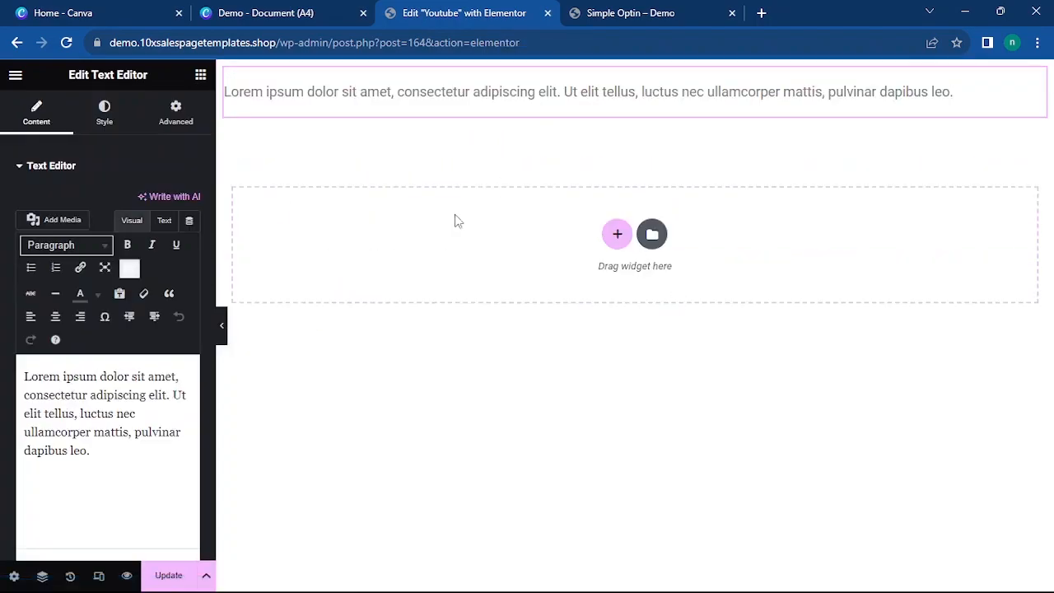
Replace the Text Editor's placeholder with the copied headline "How To Design A High Converting Landing Page In Few Minutes Using A Proven Conversion Method".
{"action": "left_click", "coordinate": [165, 221]}
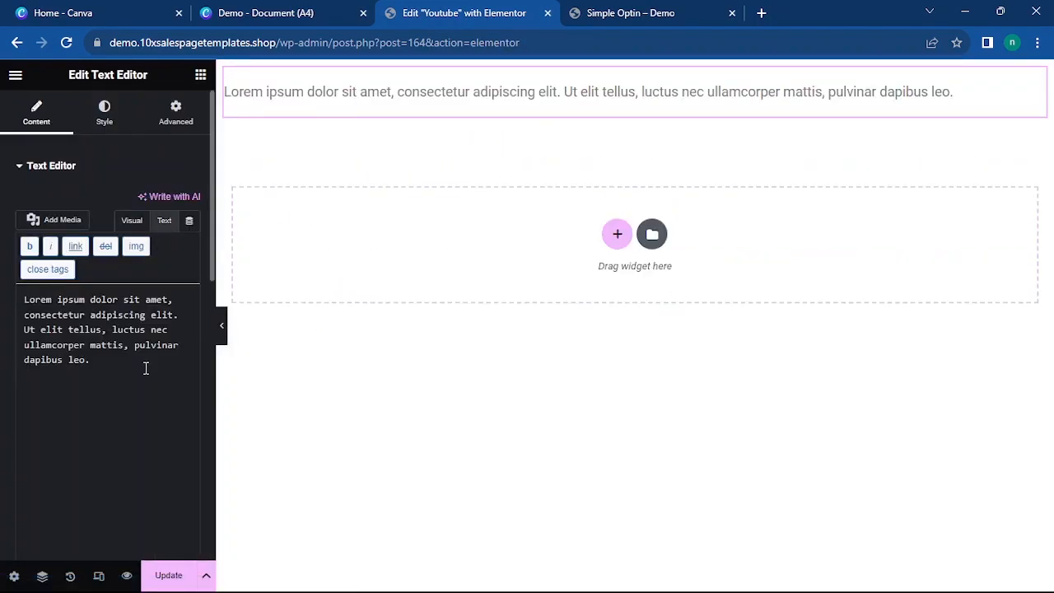
{"action": "left_click_drag", "start_coordinate": [101, 378], "coordinate": [2, 304]}
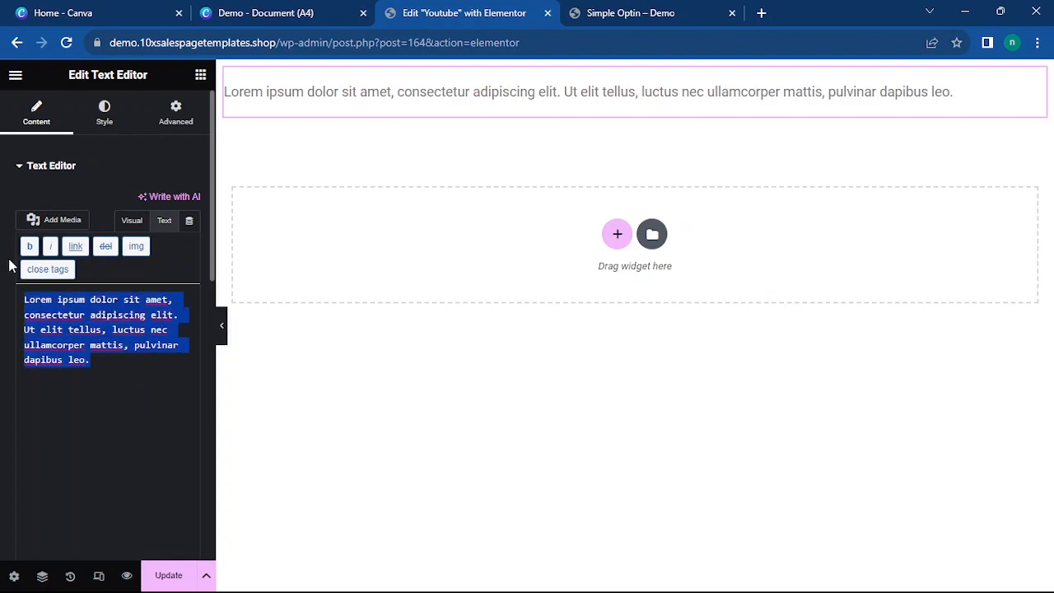
{"action": "key", "text": "ctrl+v"}
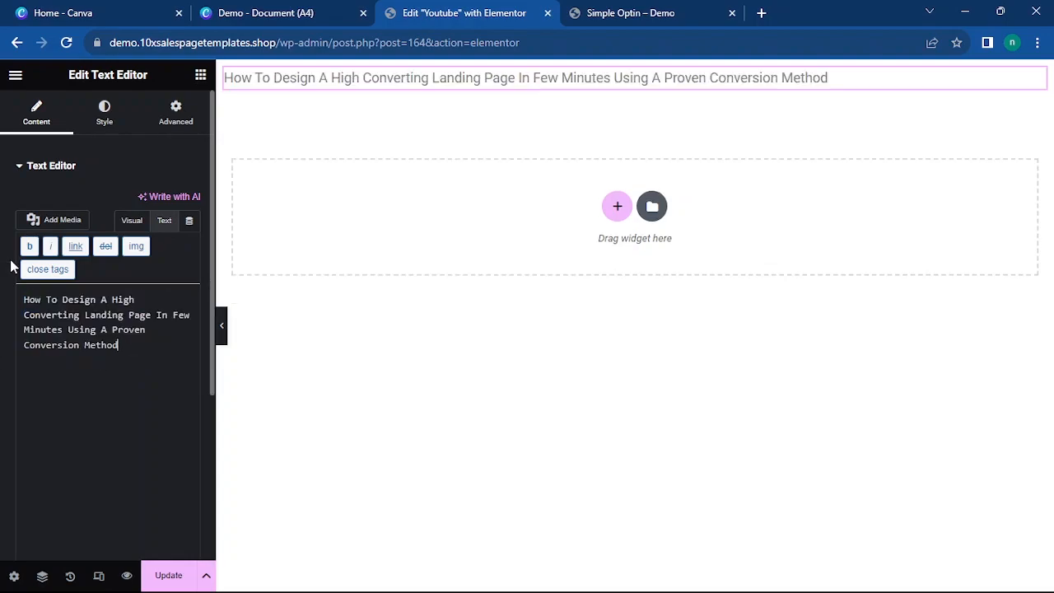
Set the headline's typography to the Poppins family, size 45 px and weight 700 (Bold).
{"action": "left_click", "coordinate": [104, 113]}
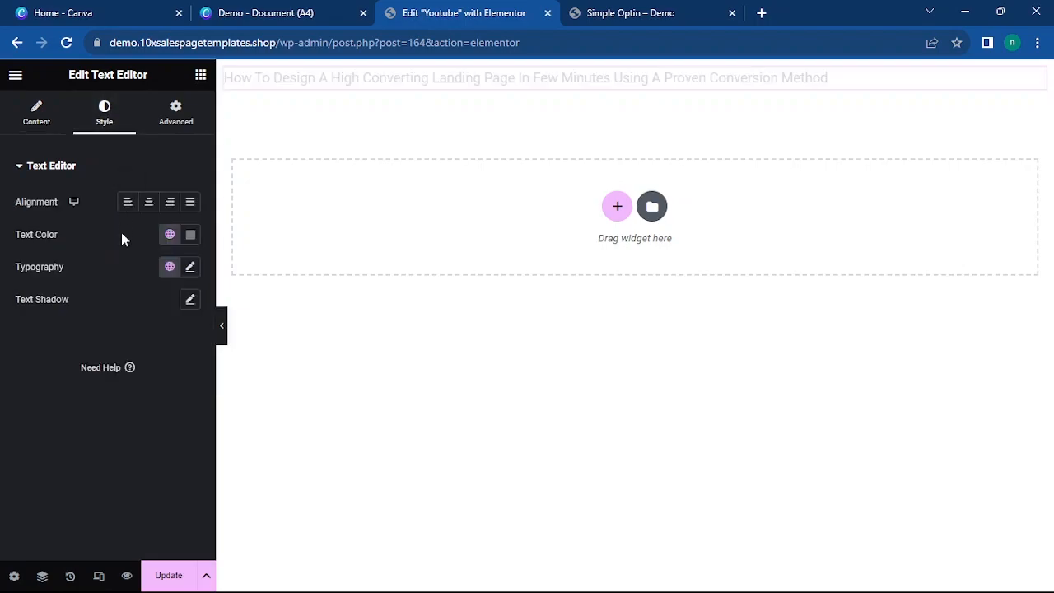
{"action": "left_click", "coordinate": [190, 268]}
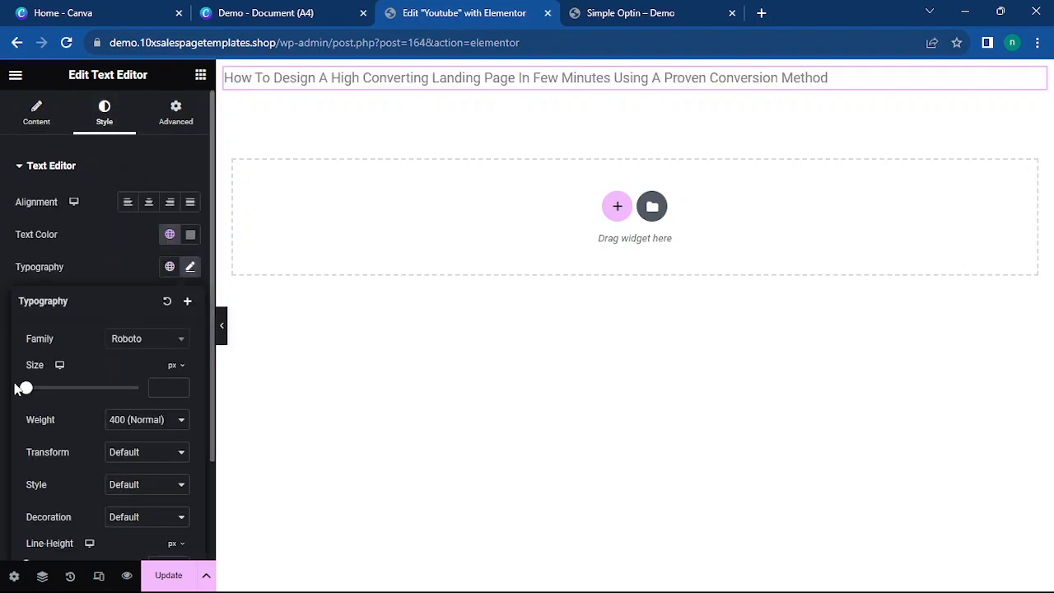
{"action": "left_click_drag", "start_coordinate": [25, 388], "coordinate": [52, 399]}
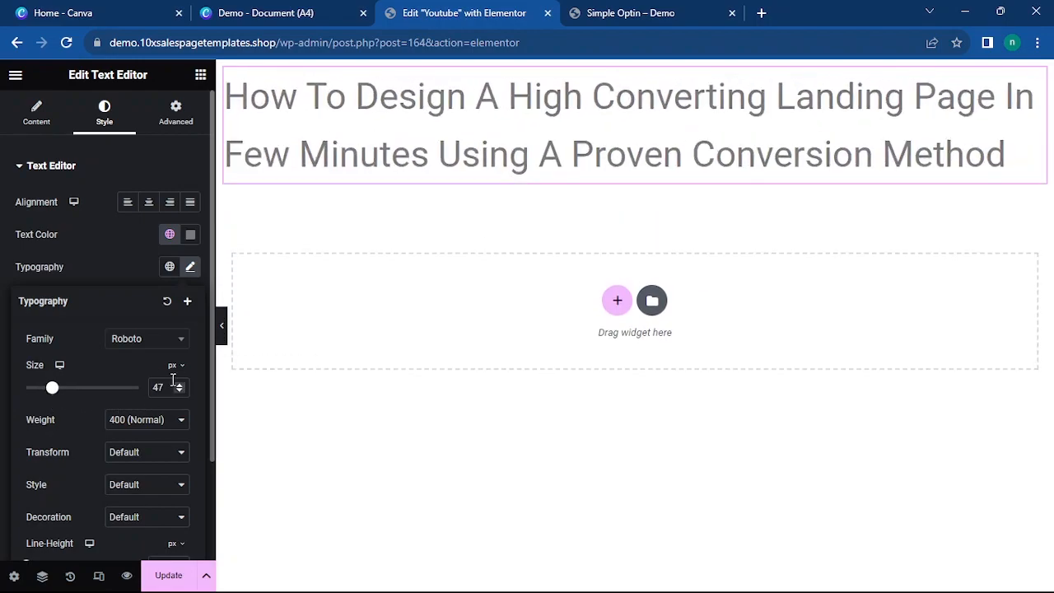
{"action": "type", "text": "45"}
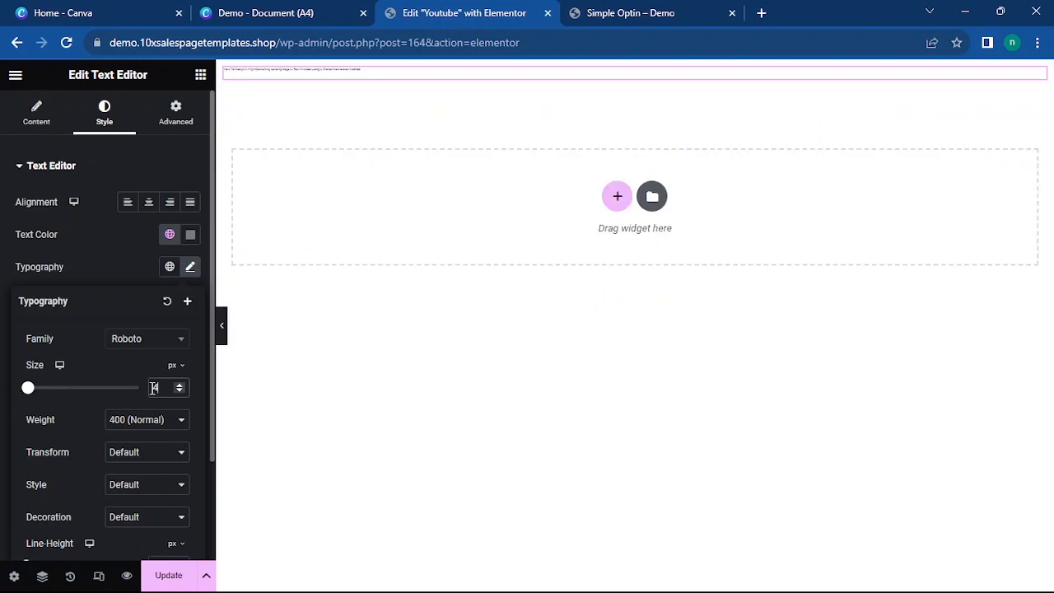
{"action": "left_click", "coordinate": [152, 339]}
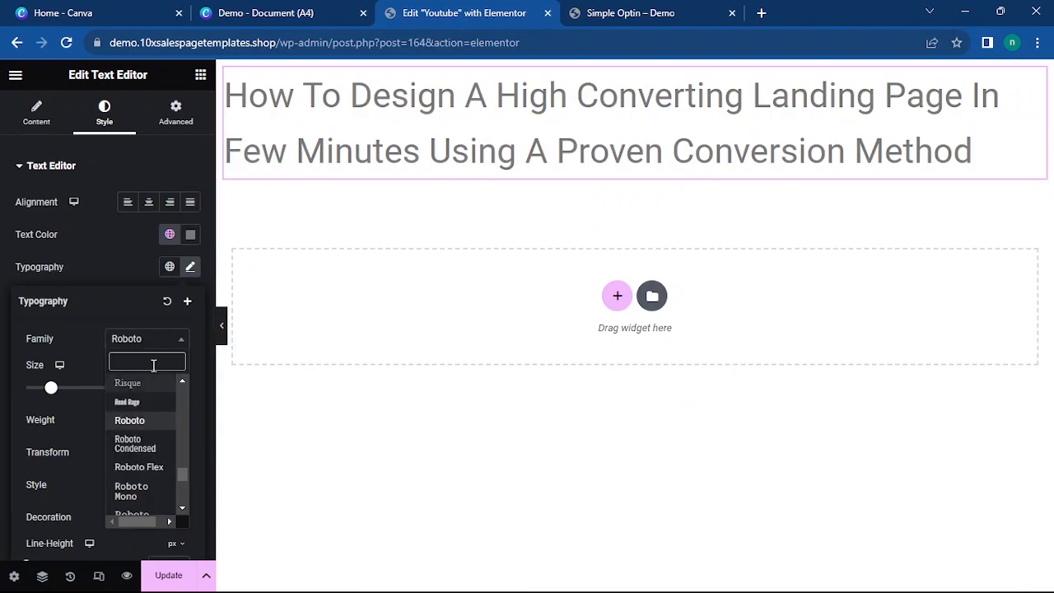
{"action": "type", "text": "pop"}
{"action": "left_click", "coordinate": [138, 489]}
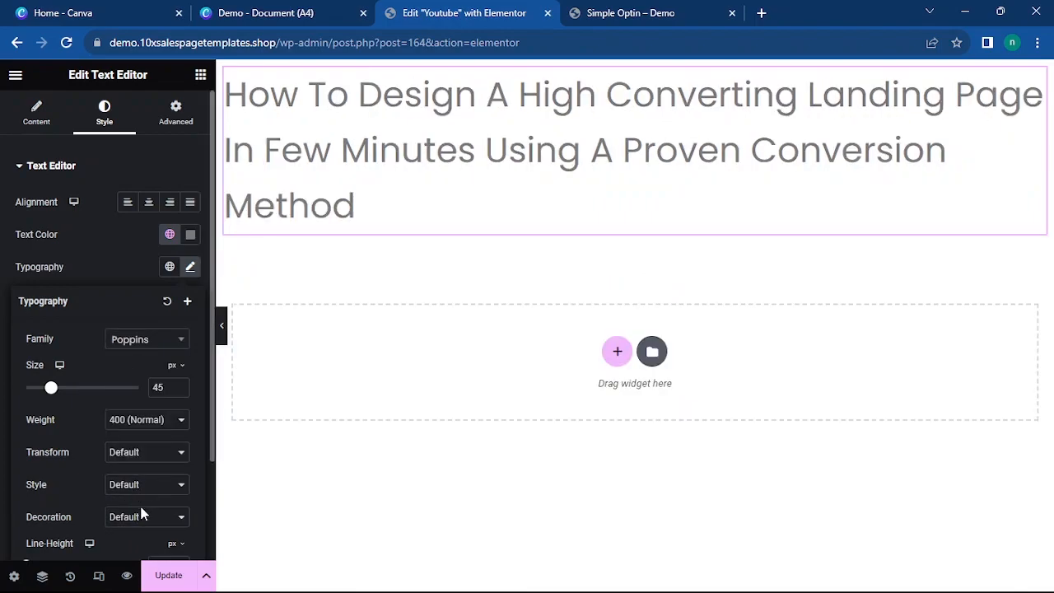
{"action": "left_click", "coordinate": [156, 419]}
{"action": "left_click", "coordinate": [143, 504]}
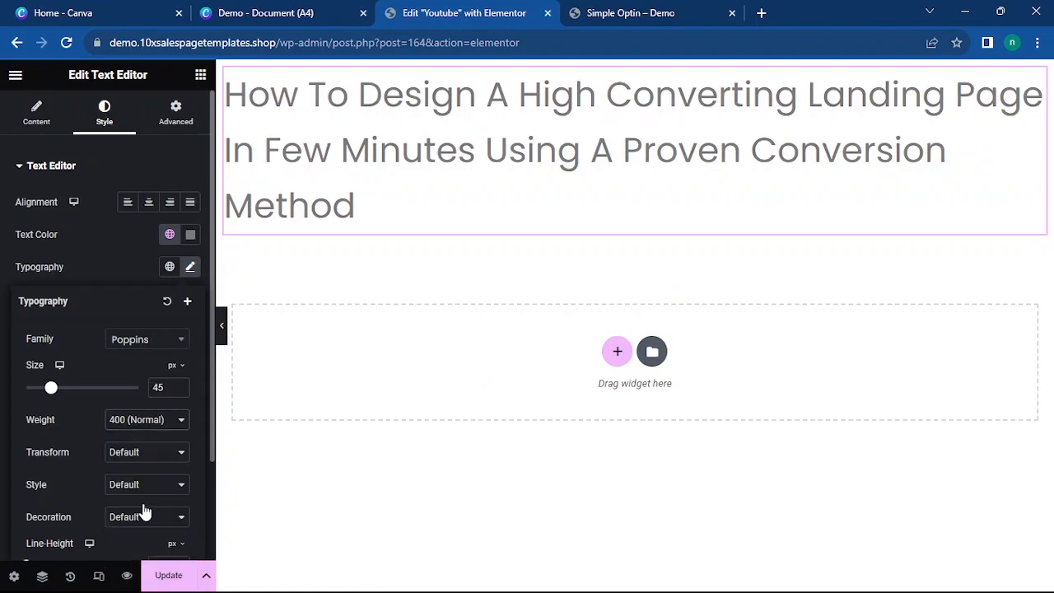
Center the headline and set its text color to #202020.
{"action": "left_click", "coordinate": [145, 204]}
{"action": "left_click", "coordinate": [190, 234]}
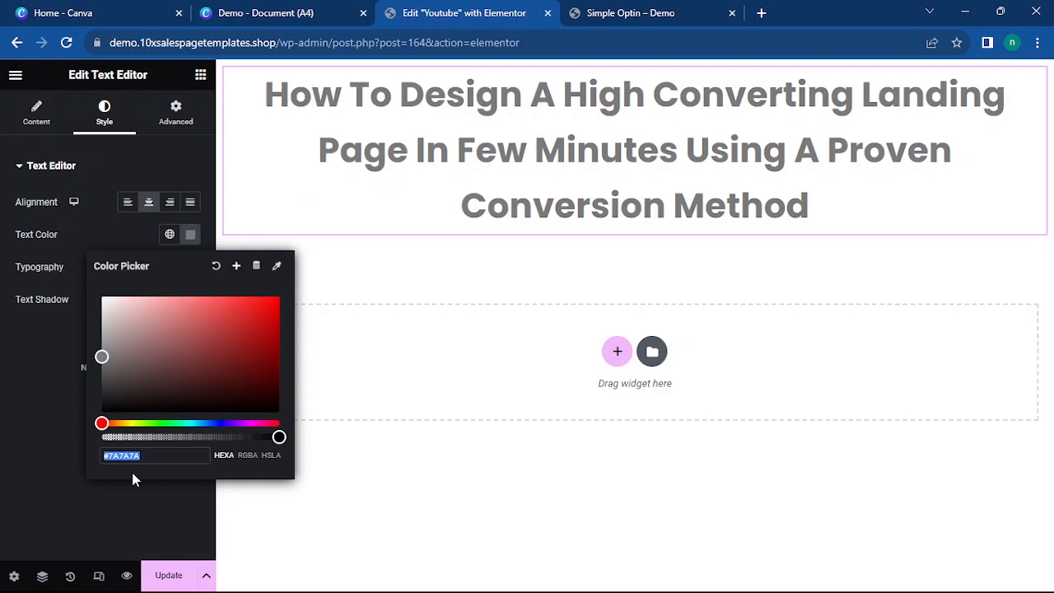
{"action": "left_click_drag", "start_coordinate": [153, 456], "coordinate": [128, 459]}
{"action": "type", "text": "202"}
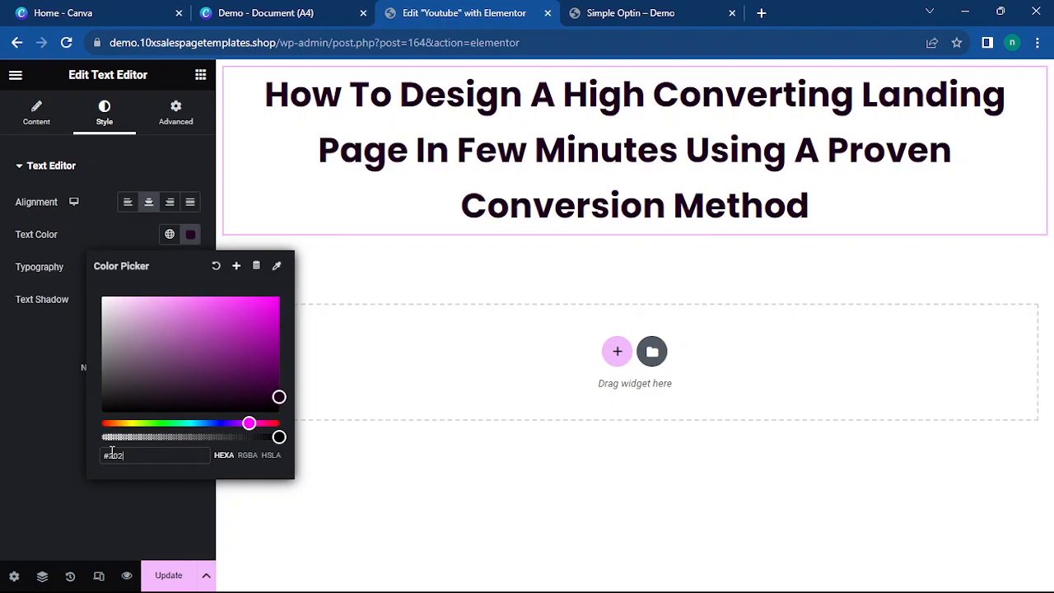
{"action": "type", "text": "020"}
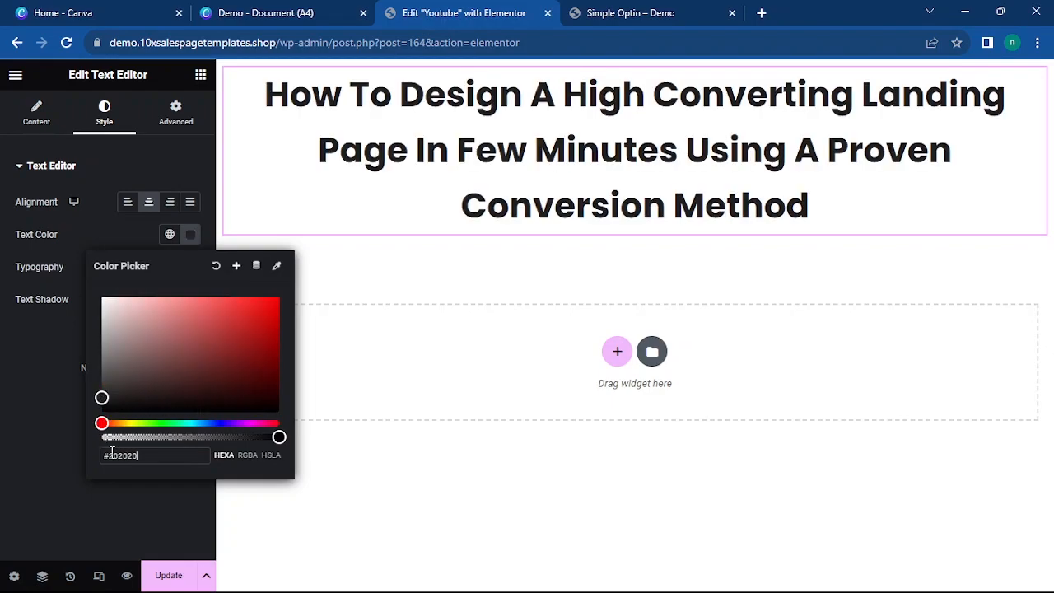
{"action": "left_click", "coordinate": [68, 453]}
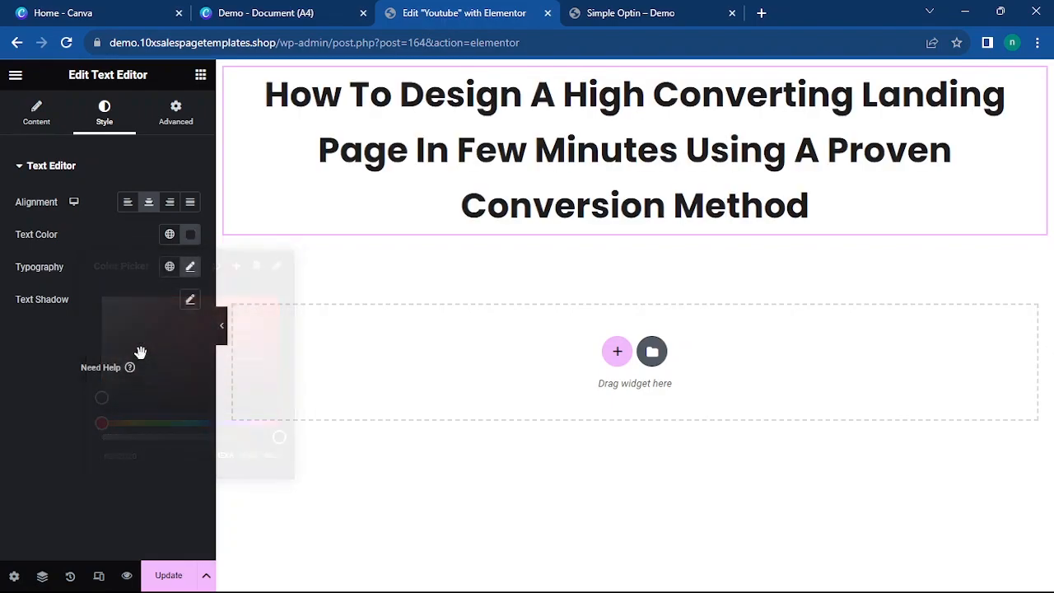
Set the headline's line height to 59 px.
{"action": "left_click", "coordinate": [191, 267]}
{"action": "scroll", "coordinate": [71, 504], "scroll_direction": "down", "scroll_amount": 1}
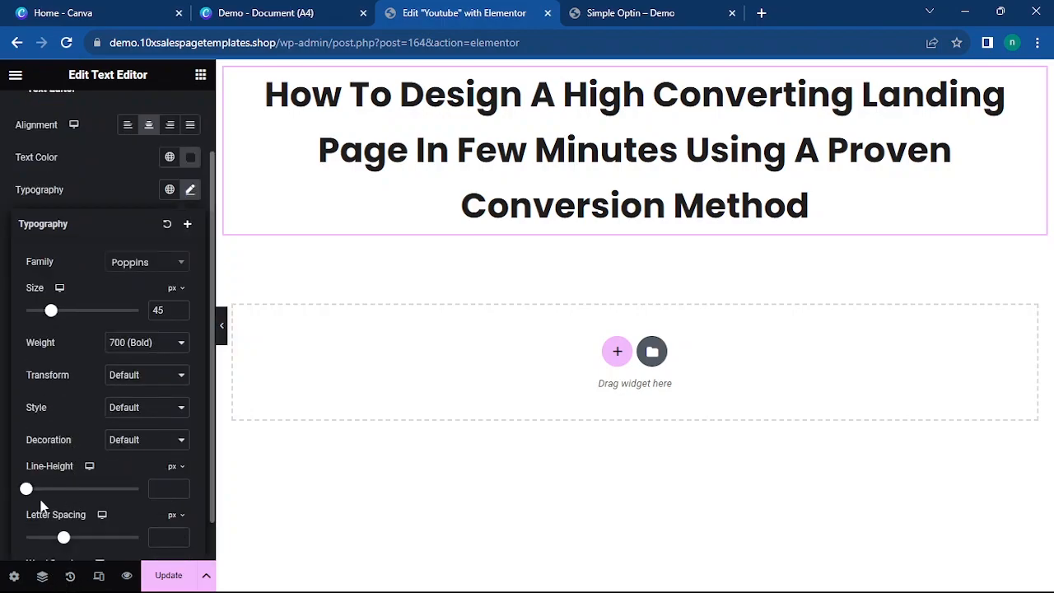
{"action": "left_click_drag", "start_coordinate": [25, 488], "coordinate": [96, 515]}
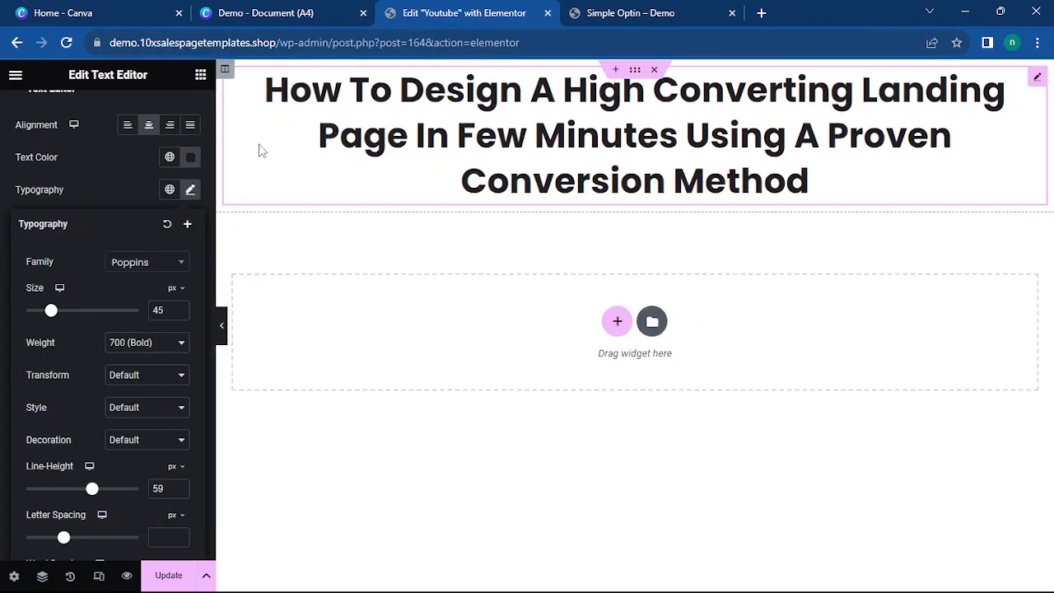
Color the words "Landing Page In Few Minutes" in the headline blue (#0000ff).
{"action": "scroll", "coordinate": [19, 165], "scroll_direction": "up", "scroll_amount": 2}
{"action": "left_click", "coordinate": [37, 112]}
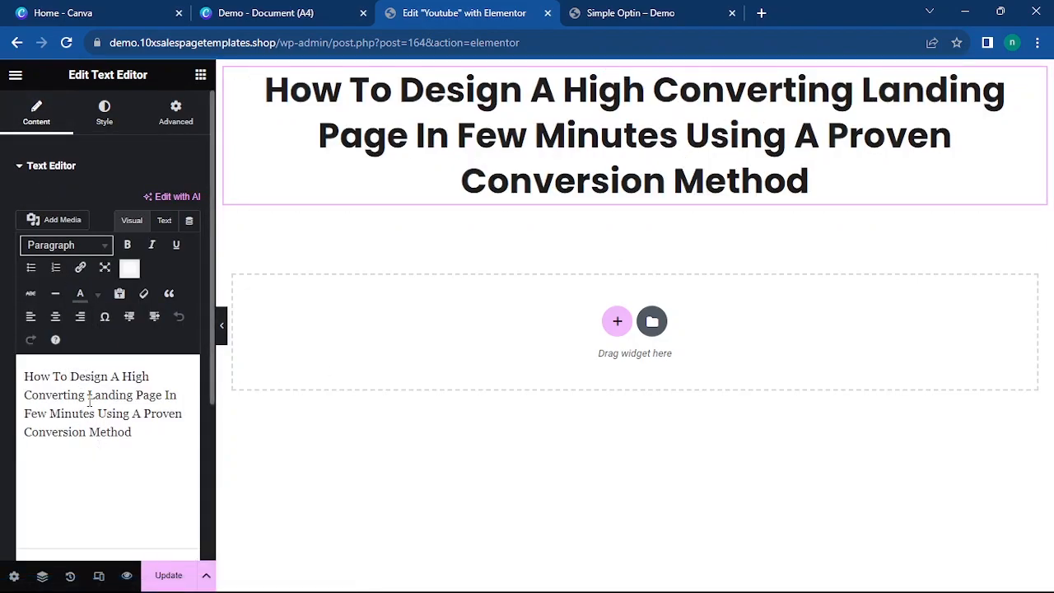
{"action": "mouse_move", "coordinate": [88, 395]}
{"action": "left_mouse_down"}
{"action": "mouse_move", "coordinate": [104, 395]}
{"action": "mouse_move", "coordinate": [97, 412]}
{"action": "left_mouse_up"}
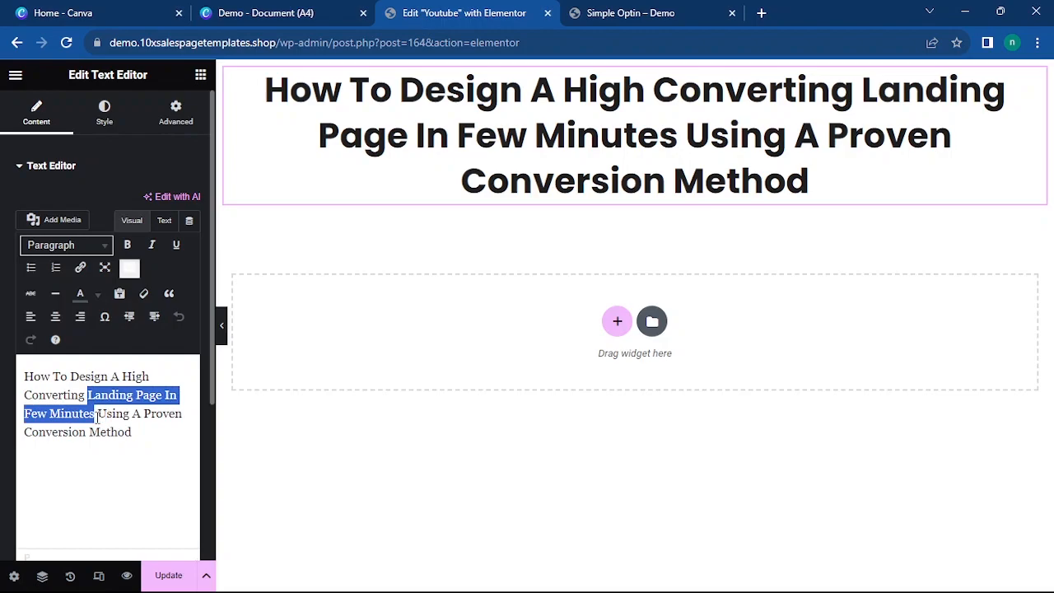
{"action": "left_click", "coordinate": [97, 294]}
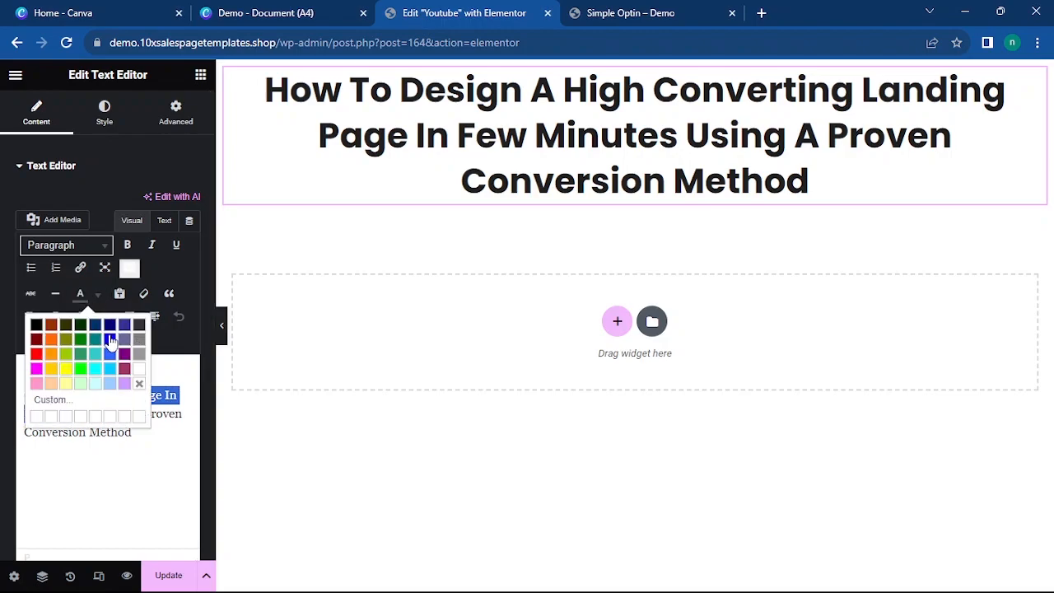
{"action": "left_click", "coordinate": [110, 340]}
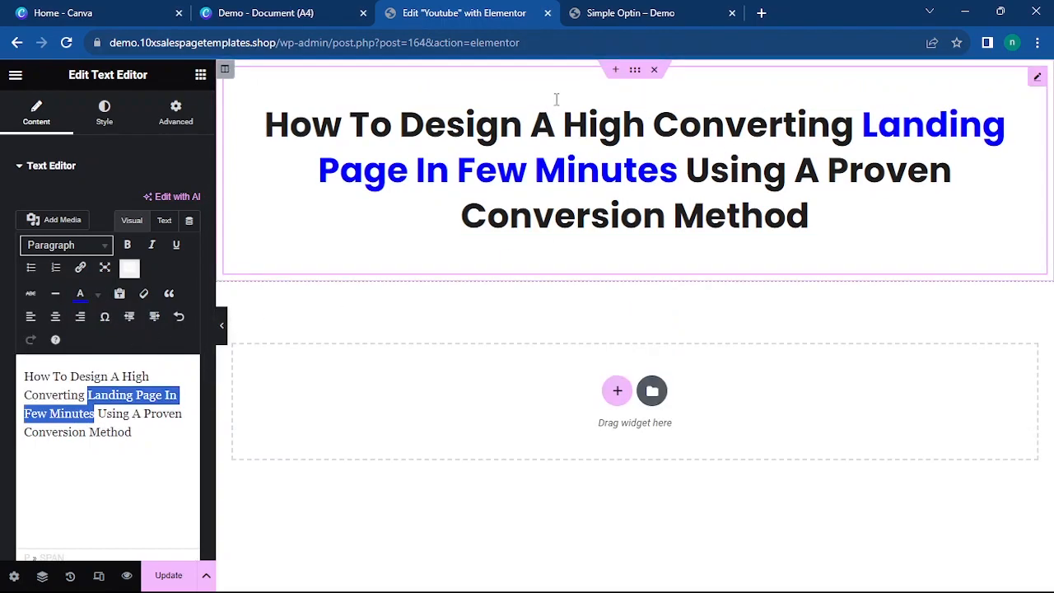
{"action": "left_click", "coordinate": [164, 219]}
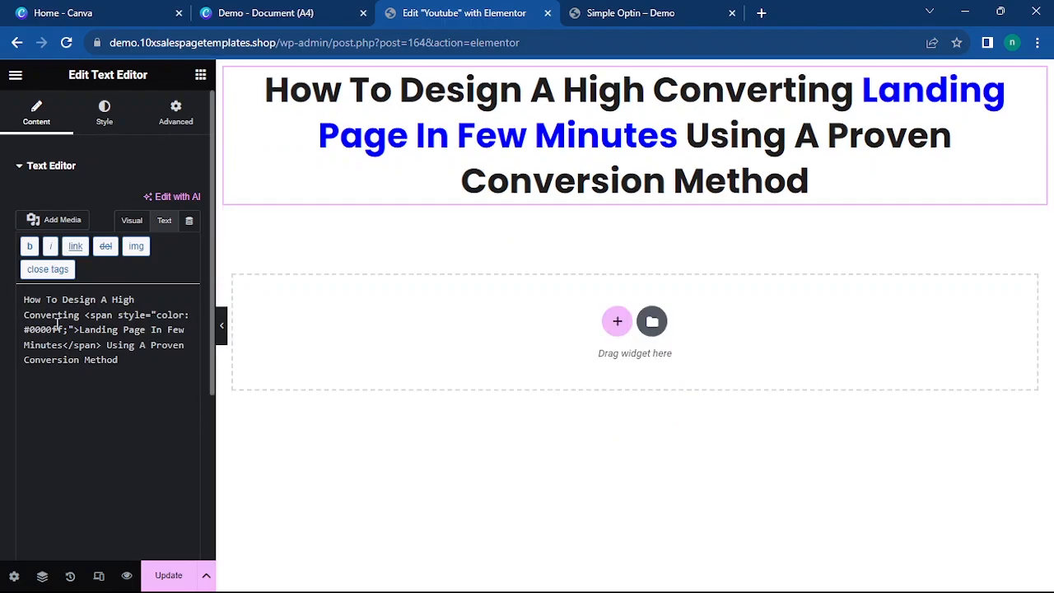
Unlink the headline section's padding values and set its top padding to 50 px.
{"action": "left_click", "coordinate": [637, 70]}
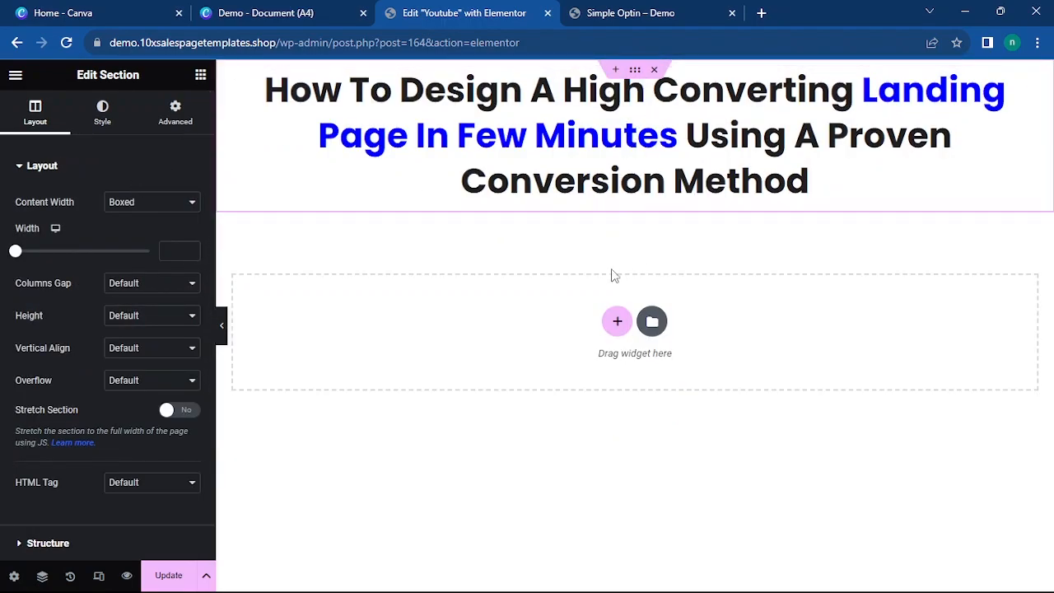
{"action": "left_click", "coordinate": [176, 116]}
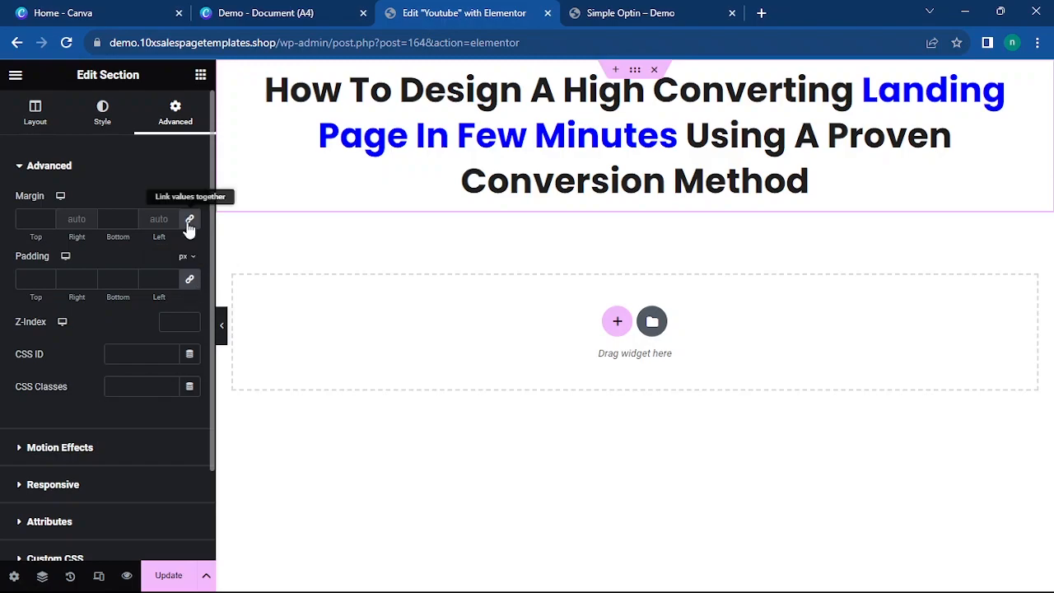
{"action": "left_click", "coordinate": [191, 281]}
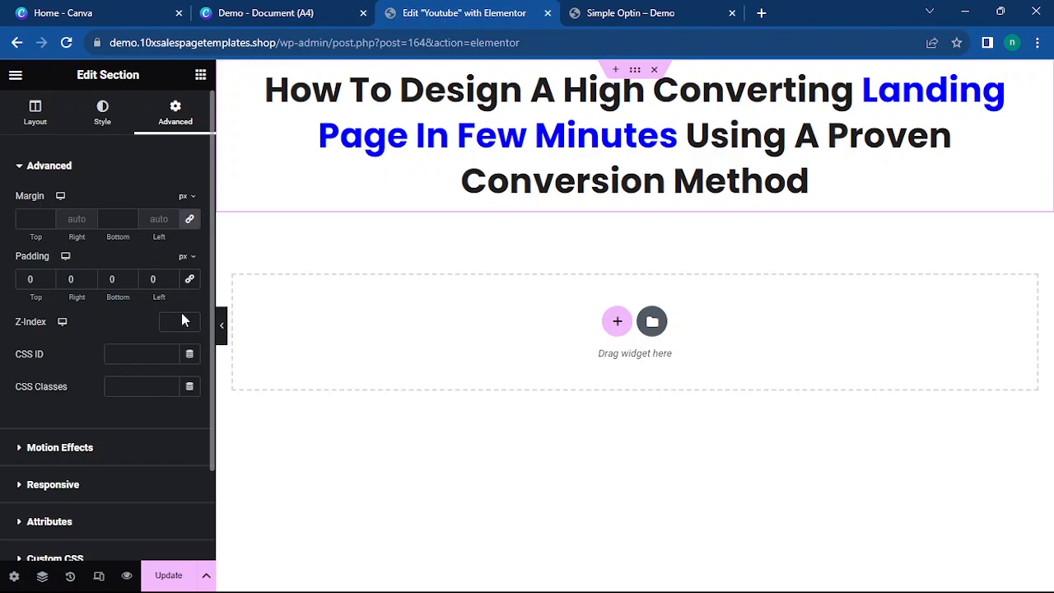
{"action": "left_click", "coordinate": [29, 279]}
{"action": "type", "text": "4"}
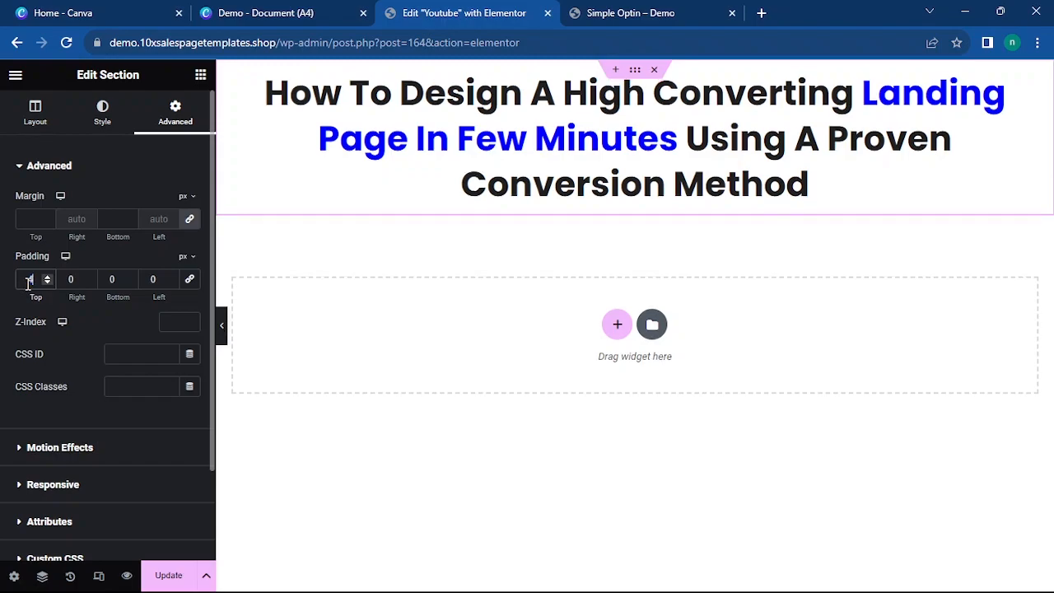
{"action": "key", "text": "BackSpace"}
{"action": "type", "text": "50"}
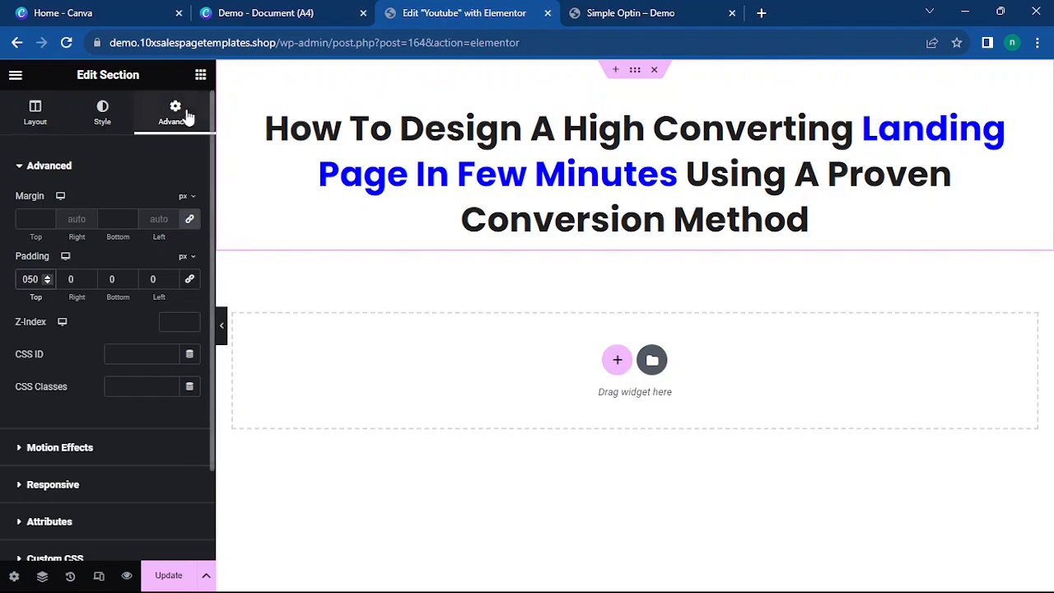
Add a Text Editor widget below the headline and copy the "In this 100% free training" paragraph from the Simple Optin page.
{"action": "left_click", "coordinate": [200, 75]}
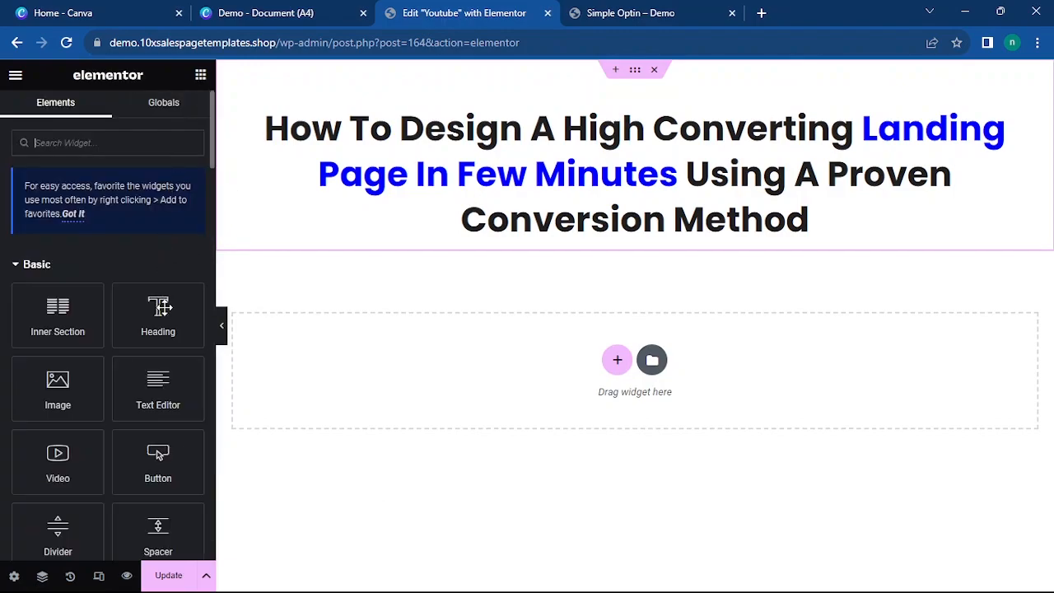
{"action": "left_click_drag", "start_coordinate": [169, 400], "coordinate": [602, 191]}
{"action": "left_click", "coordinate": [603, 6]}
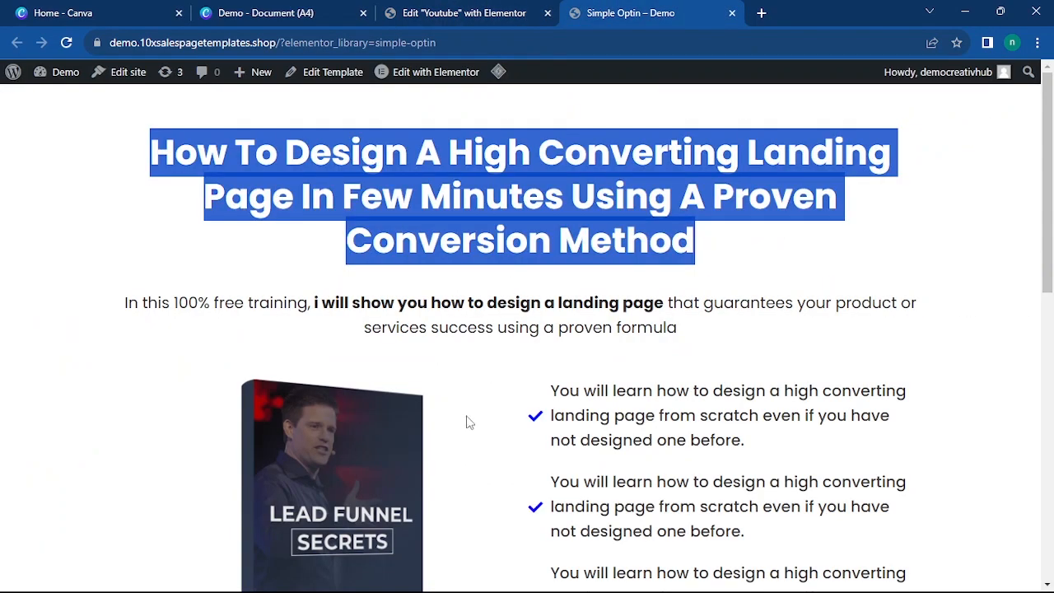
{"action": "triple_click", "coordinate": [508, 328]}
{"action": "right_click", "coordinate": [508, 327]}
{"action": "left_click", "coordinate": [548, 338]}
Return to the Youtube page in Elementor and replace the new Text Editor's placeholder with the copied subheadline paragraph.
{"action": "left_click", "coordinate": [487, 10]}
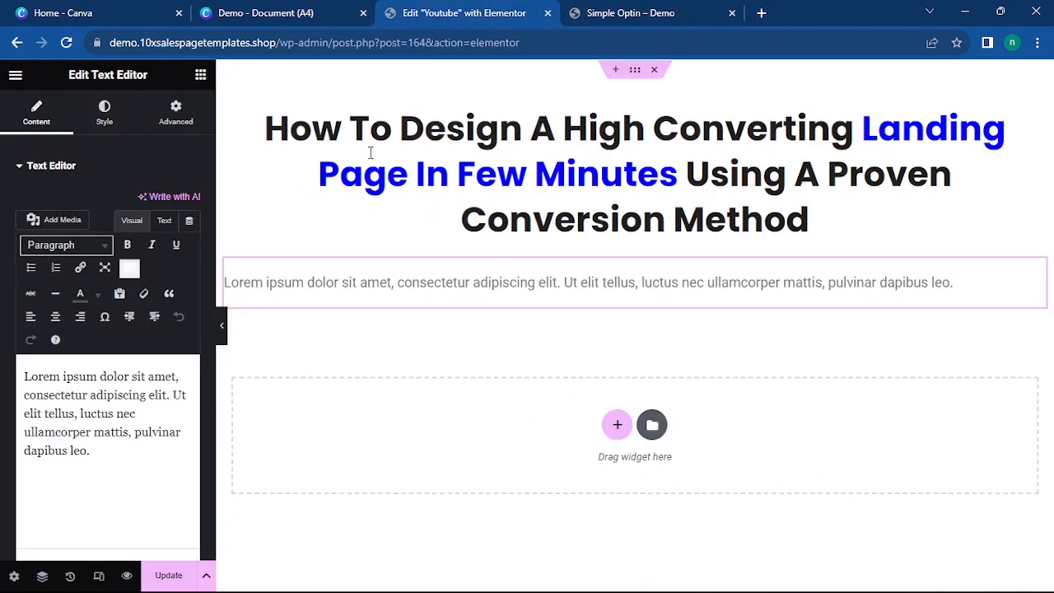
{"action": "left_click", "coordinate": [165, 220]}
{"action": "left_click_drag", "start_coordinate": [104, 419], "coordinate": [5, 258]}
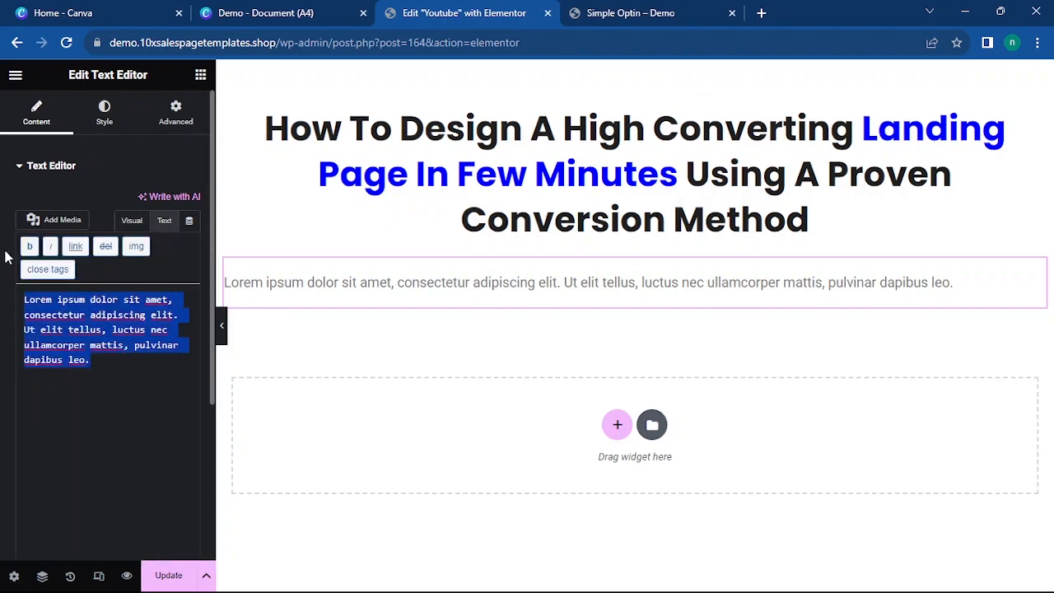
{"action": "key", "text": "ctrl+v"}
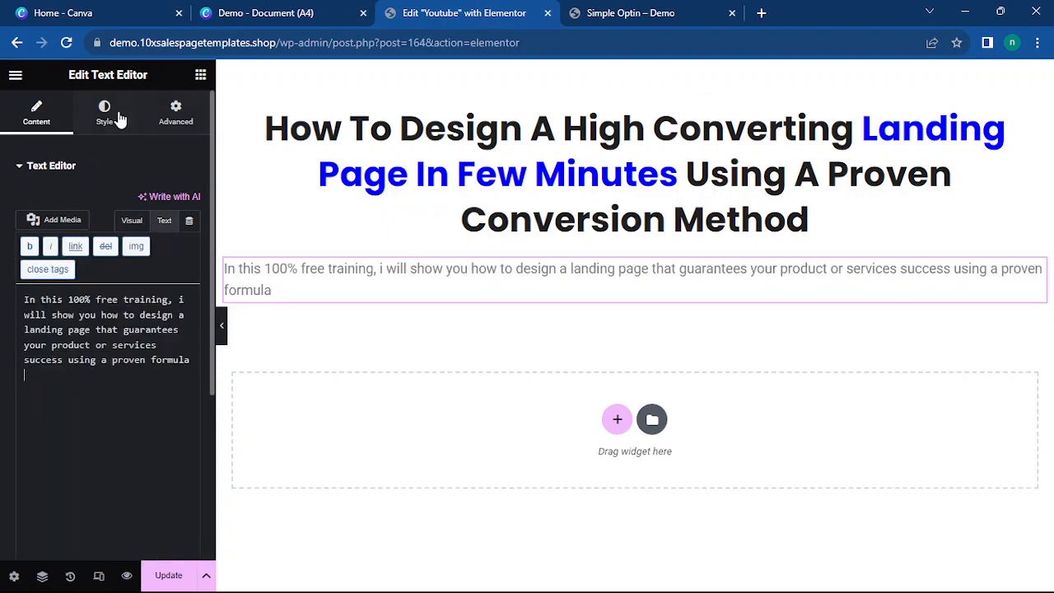
Set the subheadline's text color to #202020.
{"action": "left_click", "coordinate": [105, 115]}
{"action": "left_click", "coordinate": [190, 234]}
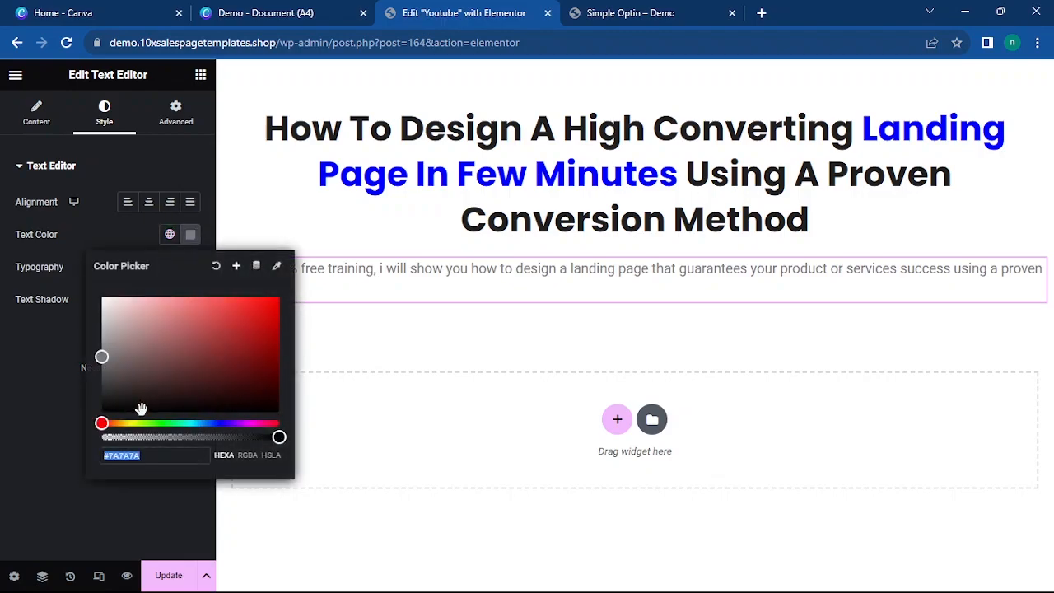
{"action": "left_click_drag", "start_coordinate": [153, 456], "coordinate": [109, 463]}
{"action": "type", "text": "202020"}
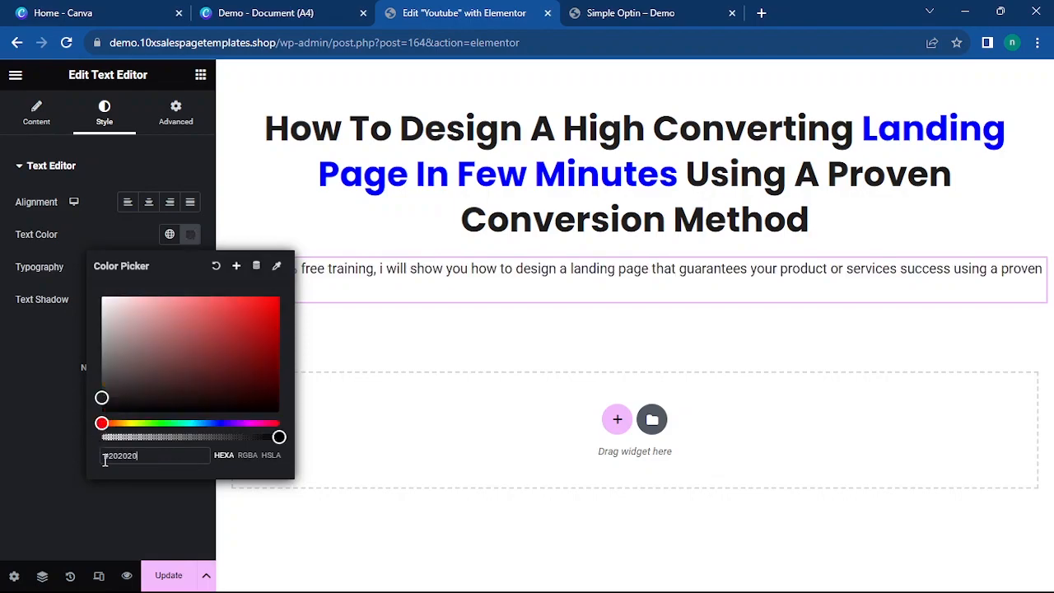
{"action": "left_click", "coordinate": [53, 418]}
Set the subheadline's font family to Poppins and center-align the paragraph.
{"action": "left_click", "coordinate": [190, 267]}
{"action": "left_click", "coordinate": [148, 338]}
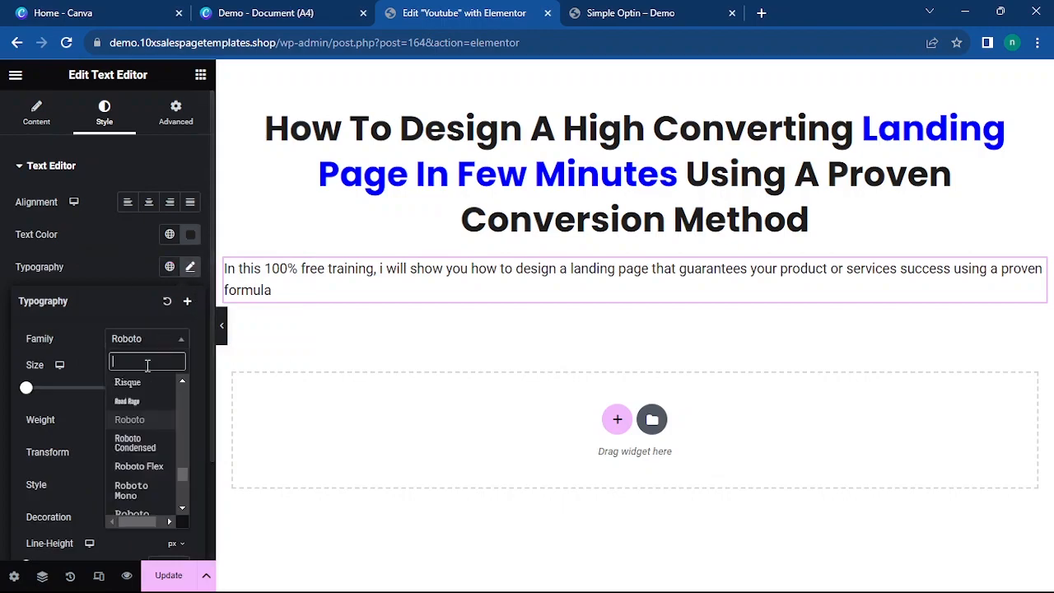
{"action": "type", "text": "pop"}
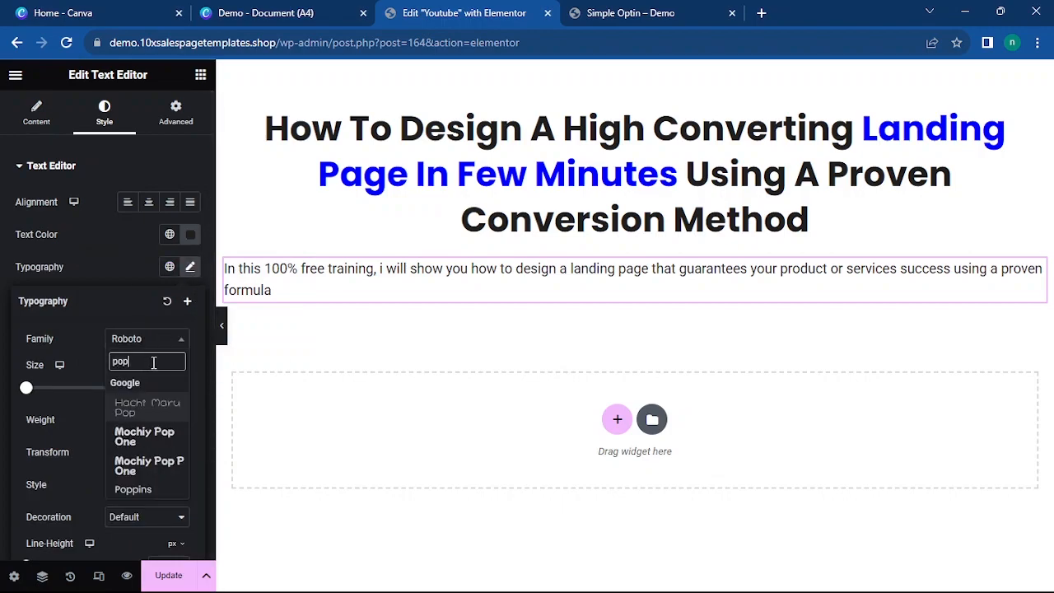
{"action": "left_click", "coordinate": [142, 490]}
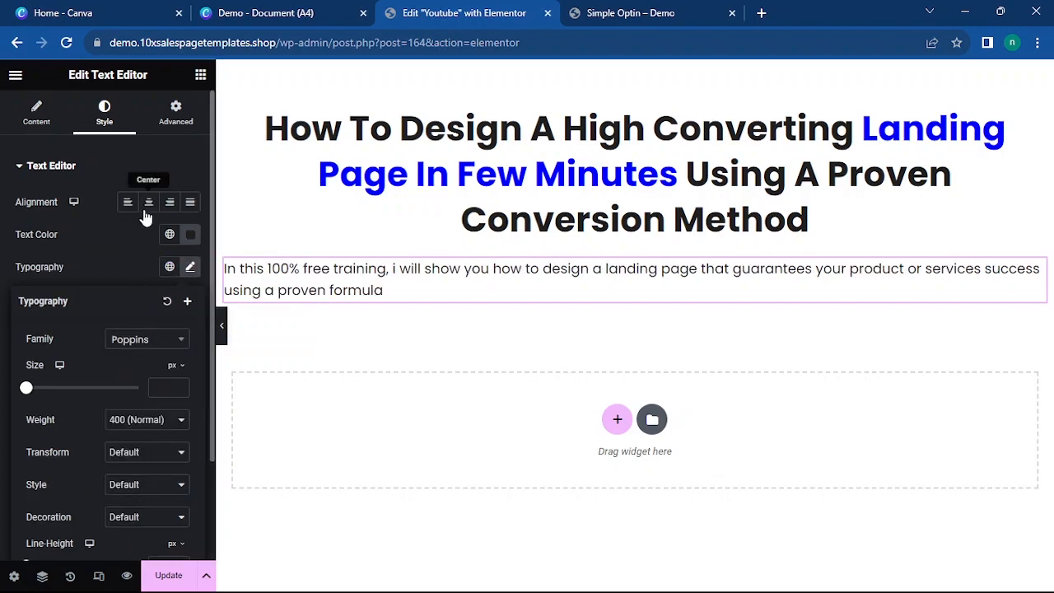
{"action": "left_click", "coordinate": [146, 206]}
Set the subheadline's font size to 20 px.
{"action": "left_click", "coordinate": [190, 266]}
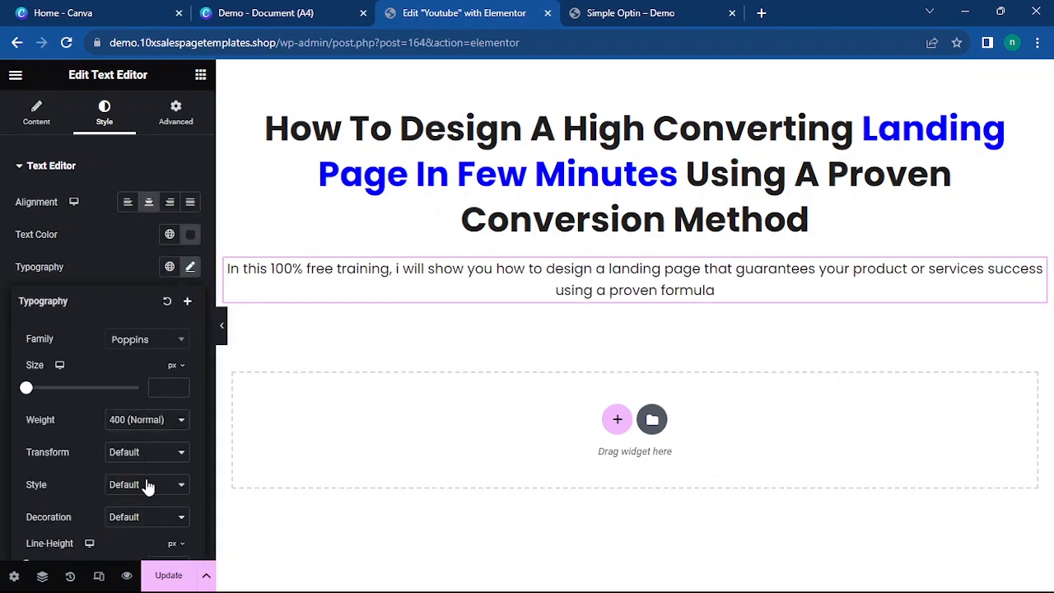
{"action": "left_click", "coordinate": [156, 383]}
{"action": "type", "text": "2"}
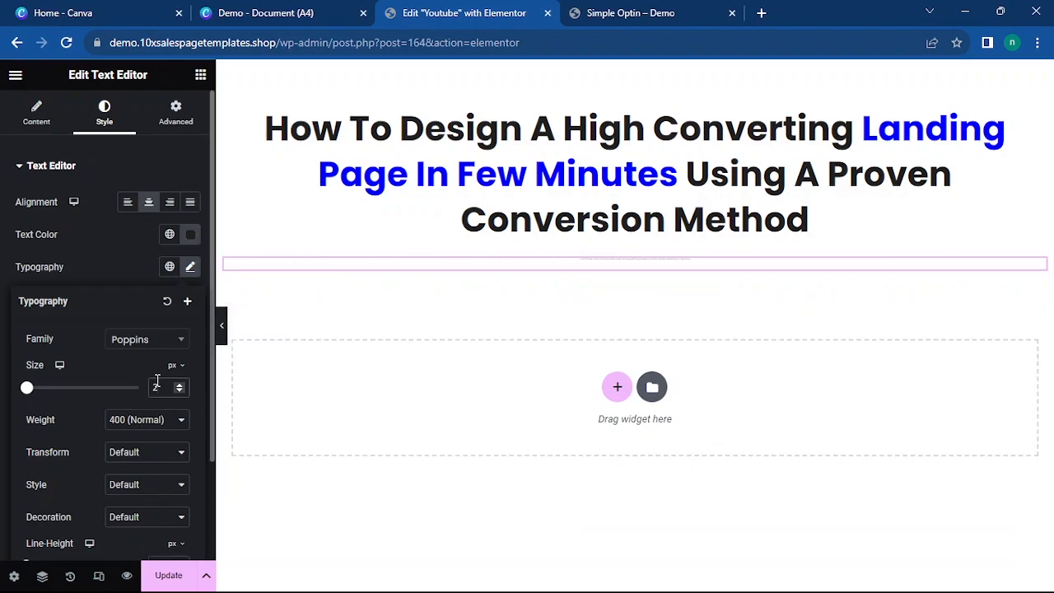
{"action": "type", "text": "0"}
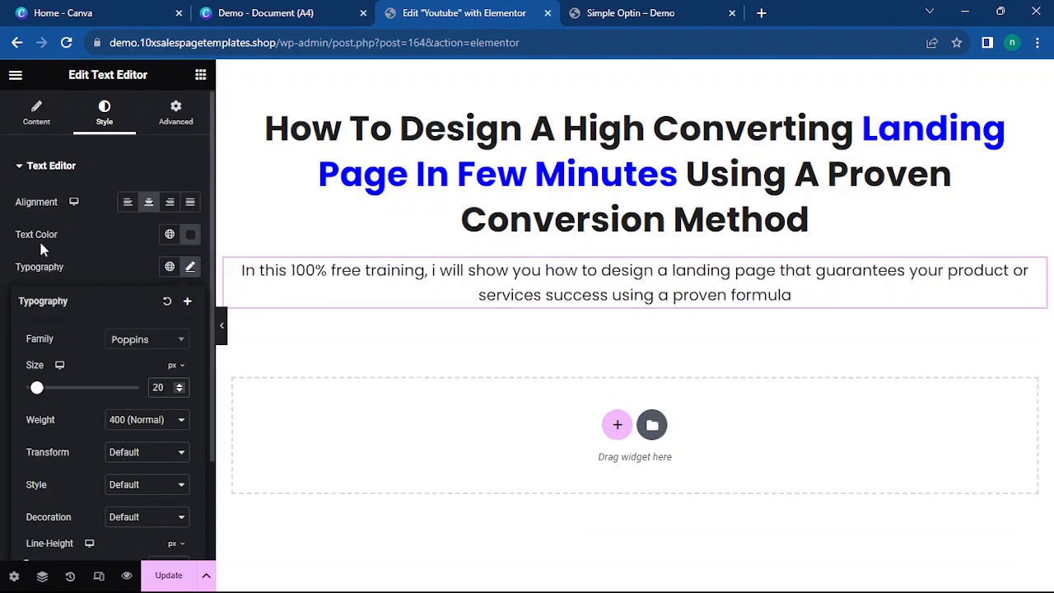
Make the phrase "how to design a landing page" bold in the subheadline and show the paragraph's HTML source.
{"action": "left_click", "coordinate": [36, 112]}
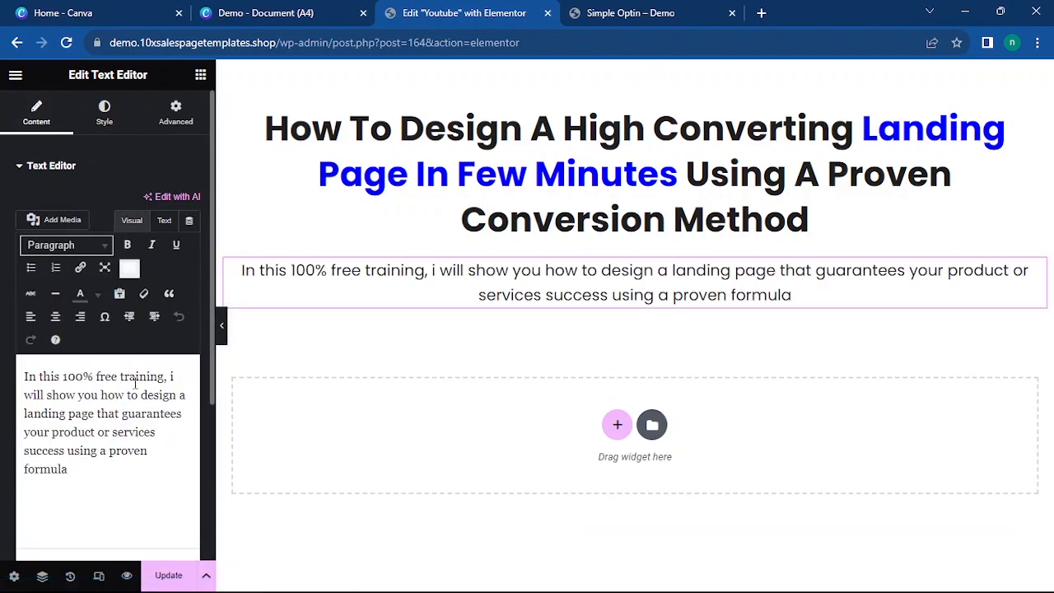
{"action": "left_click_drag", "start_coordinate": [107, 395], "coordinate": [107, 407]}
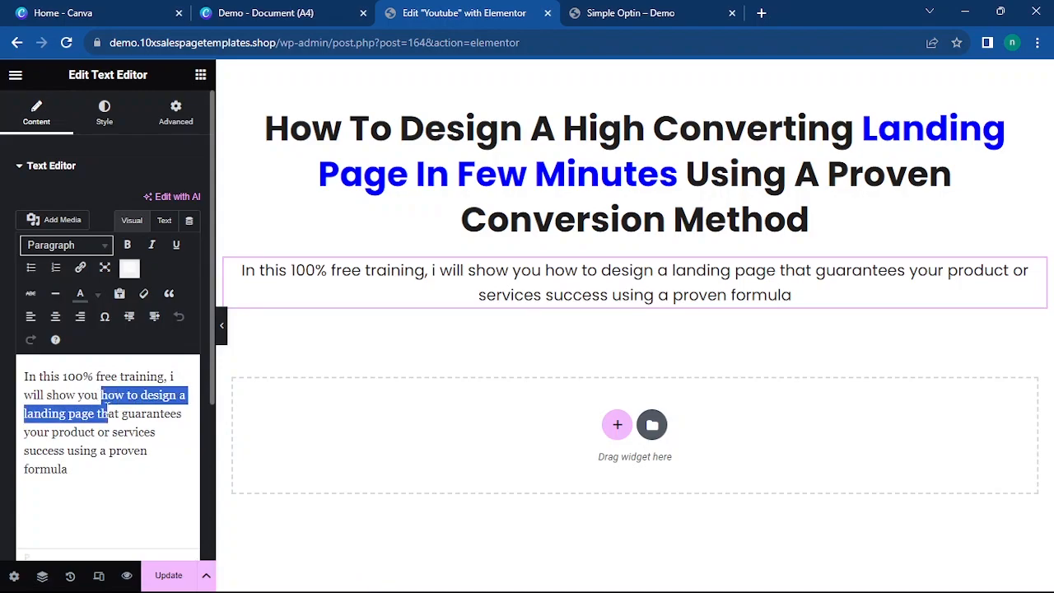
{"action": "left_click", "coordinate": [127, 244]}
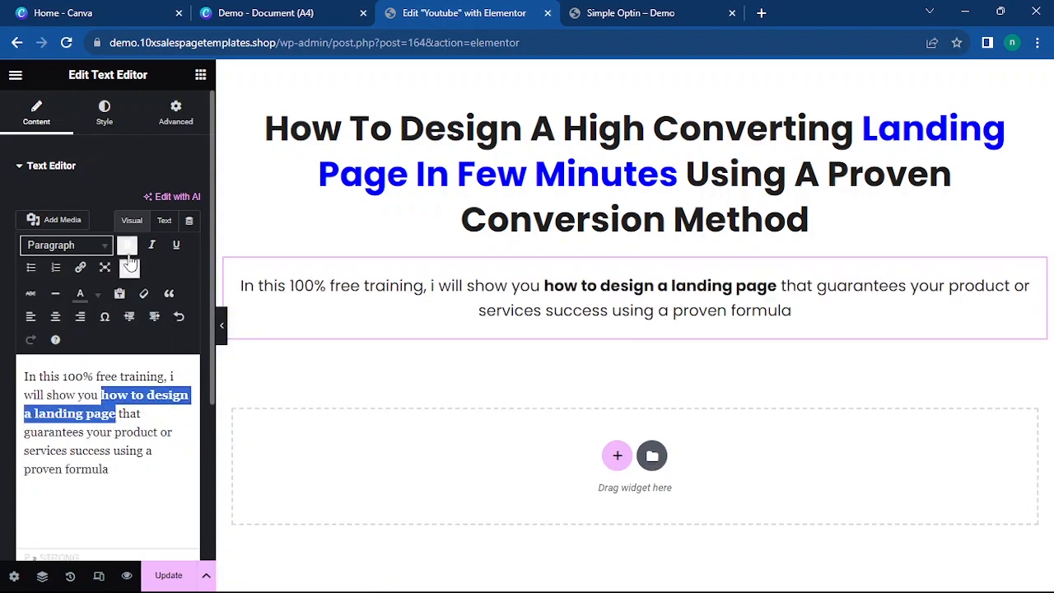
{"action": "left_click", "coordinate": [164, 220]}
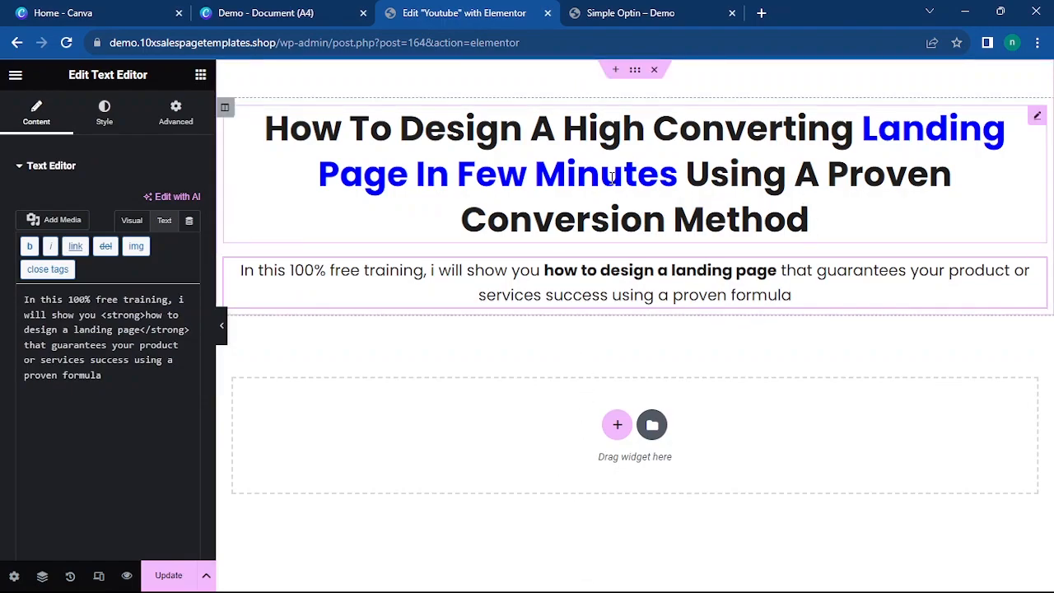
Check the book and checklist section on the Simple Optin page and add a two-column section below the subheadline on the Youtube page.
{"action": "left_click", "coordinate": [616, 13]}
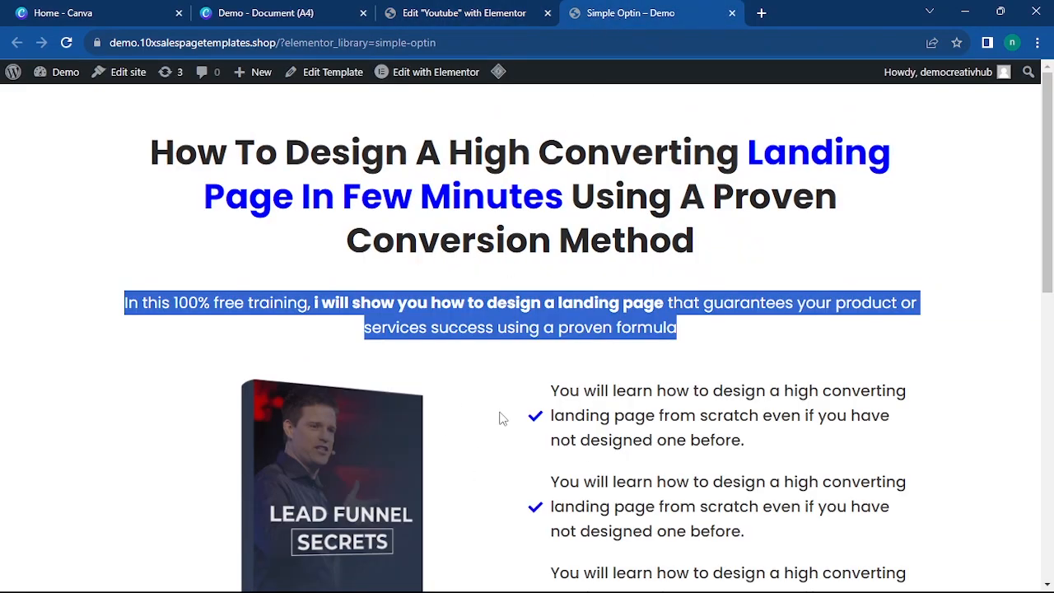
{"action": "scroll", "coordinate": [861, 330], "scroll_direction": "down", "scroll_amount": 4}
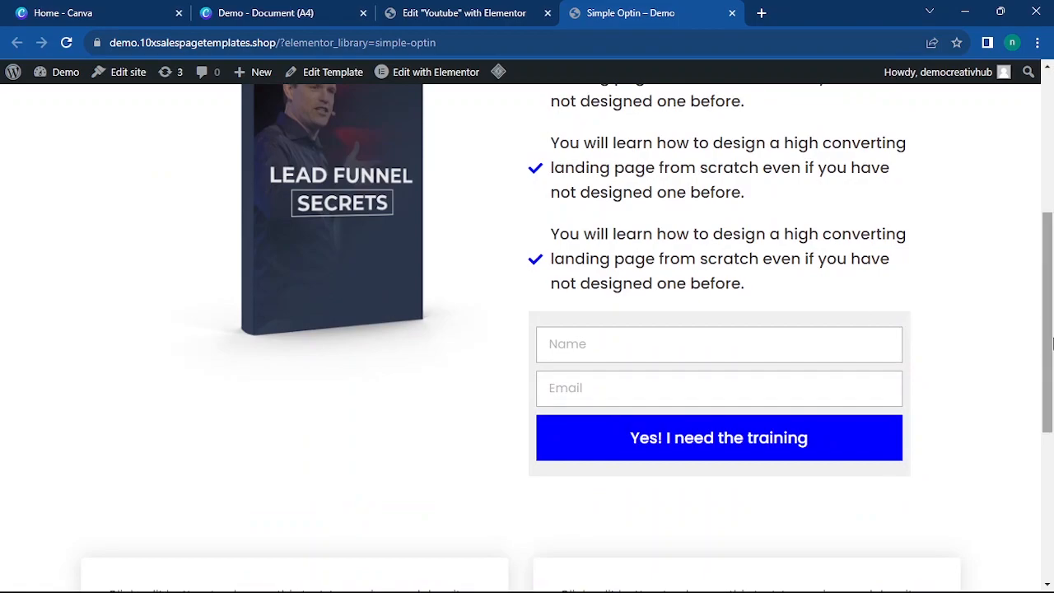
{"action": "scroll", "coordinate": [1052, 342], "scroll_direction": "up", "scroll_amount": 1}
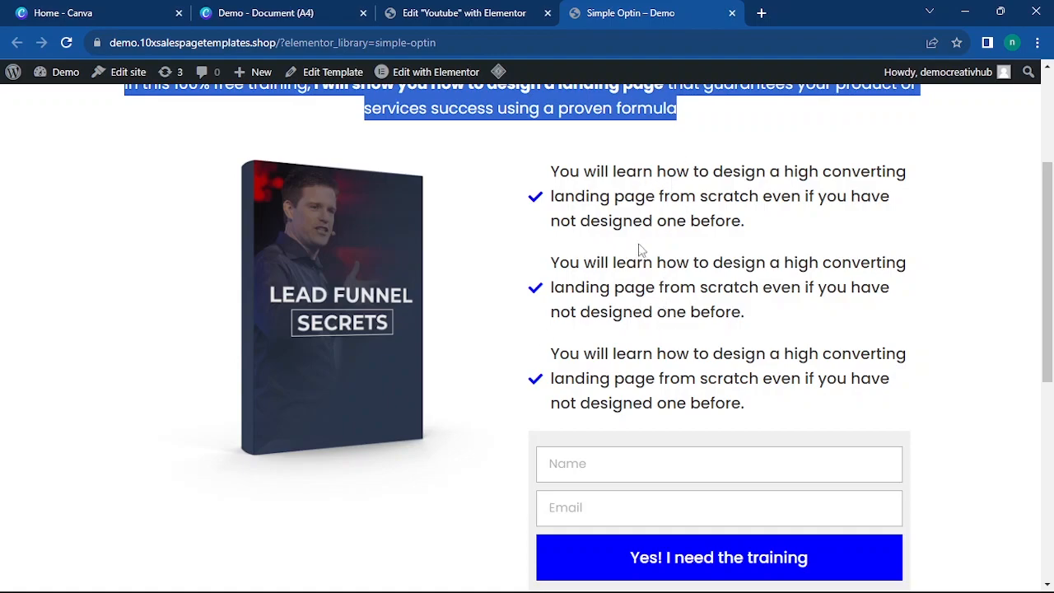
{"action": "left_click", "coordinate": [460, 7]}
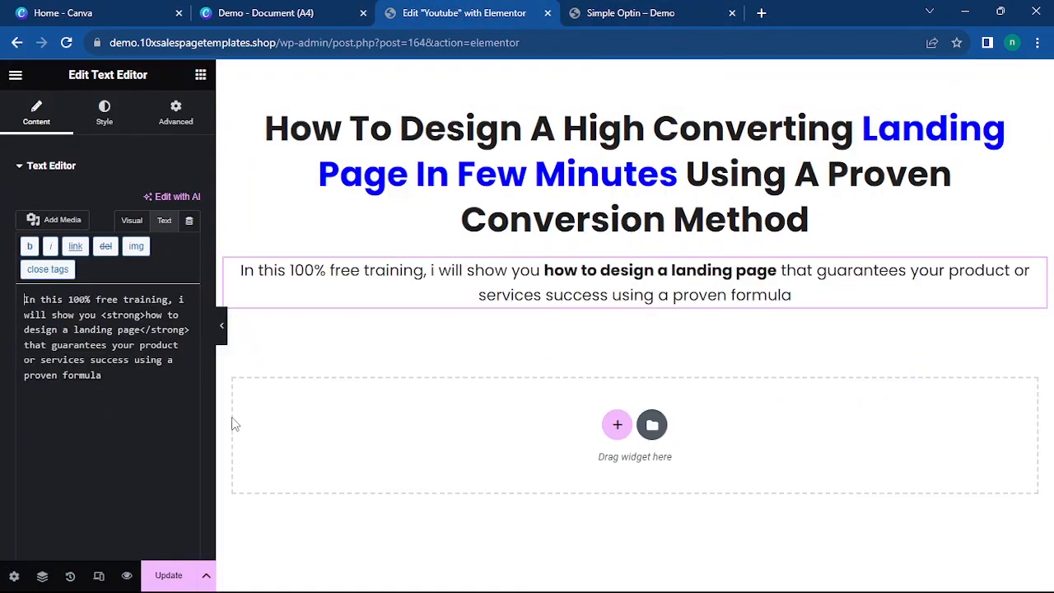
{"action": "left_click", "coordinate": [619, 438]}
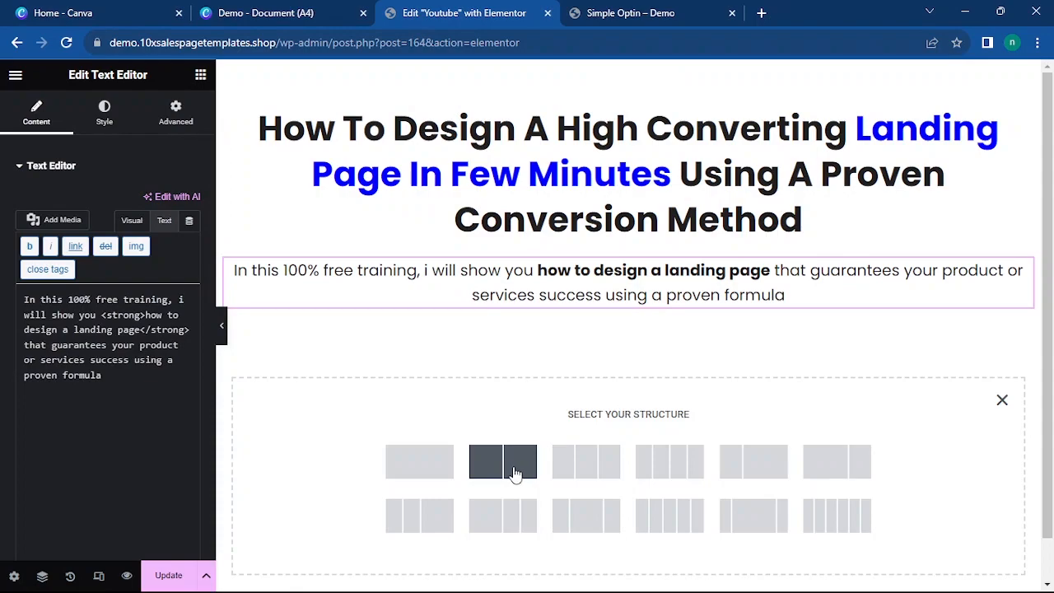
{"action": "left_click", "coordinate": [512, 469]}
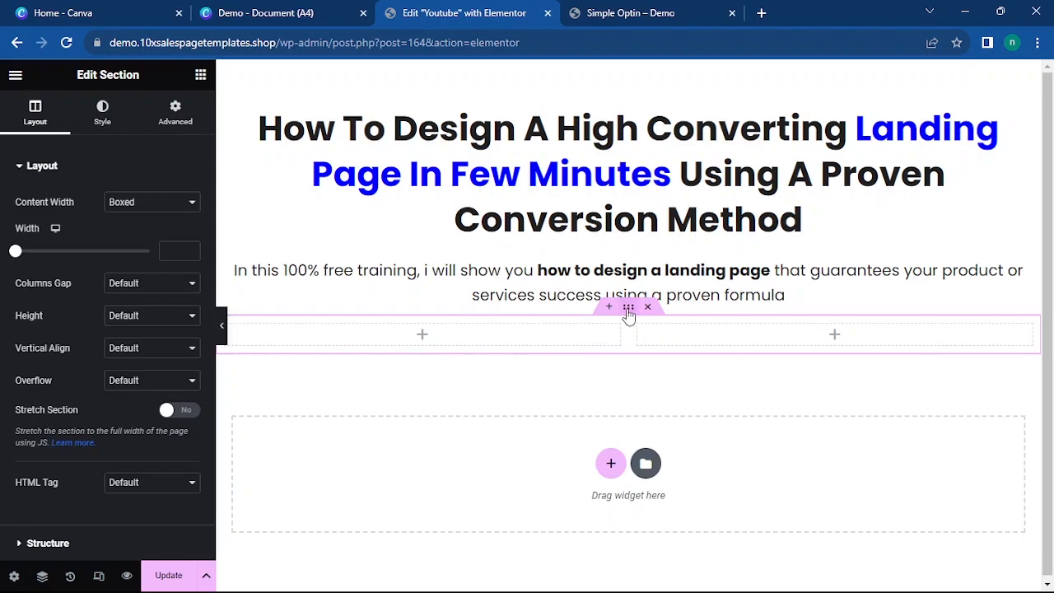
Unlink the new two-column section's margin values and set its top margin to 30 px.
{"action": "left_click", "coordinate": [175, 111]}
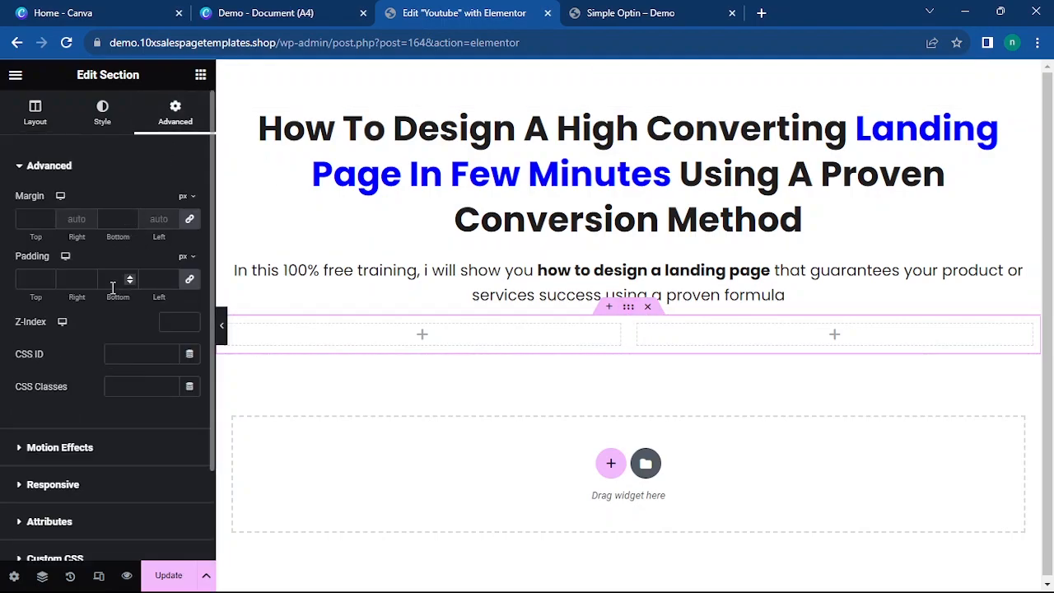
{"action": "left_click", "coordinate": [189, 219]}
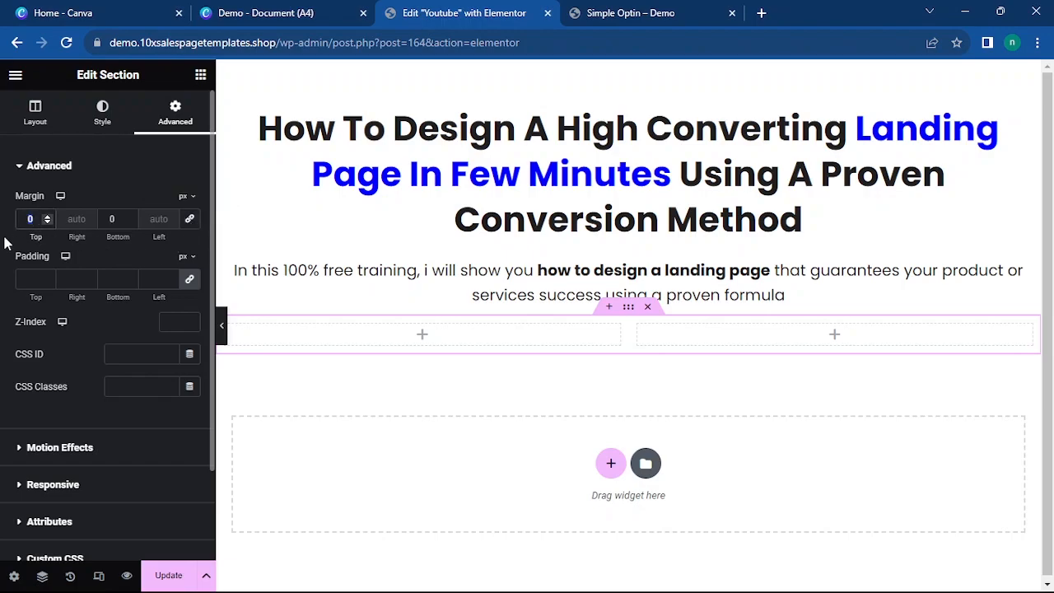
{"action": "type", "text": "30"}
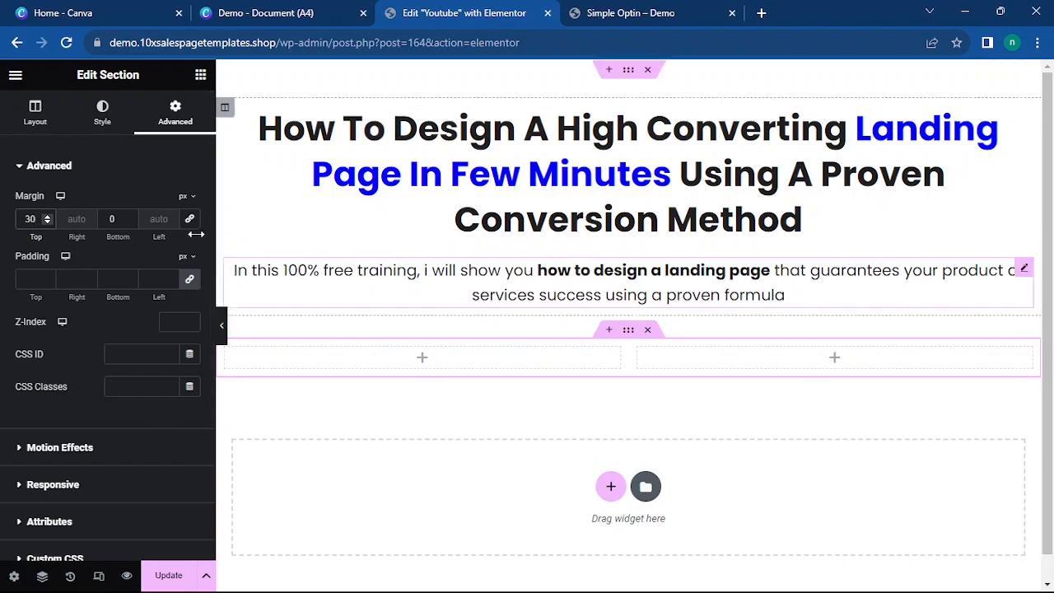
Add an Image widget to the section's left column and insert the Lead Funnel Secrets book mockup from the media library.
{"action": "left_click", "coordinate": [200, 75]}
{"action": "left_click_drag", "start_coordinate": [60, 387], "coordinate": [345, 353]}
{"action": "left_click", "coordinate": [85, 282]}
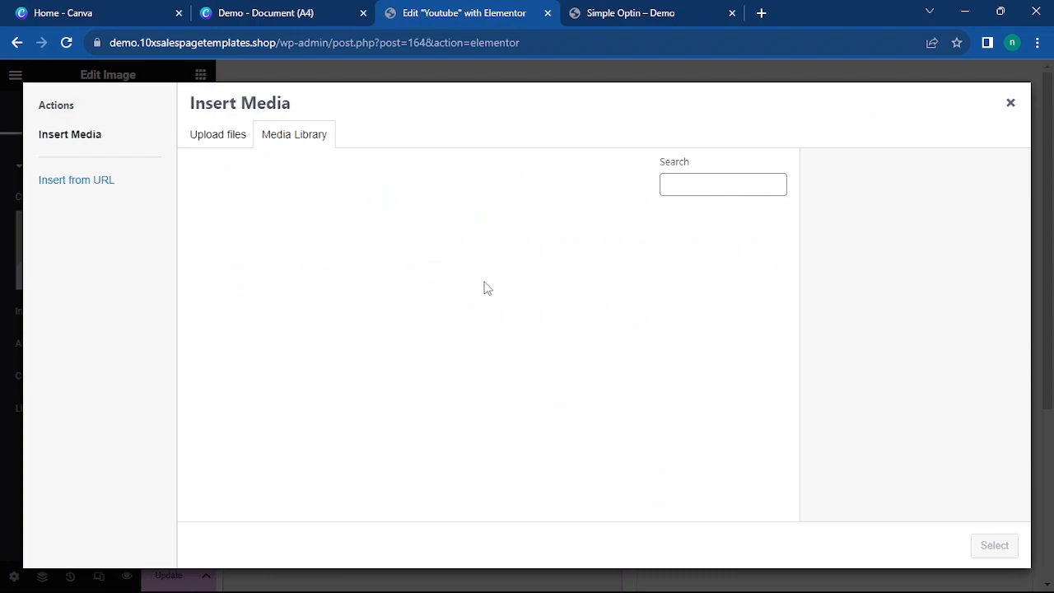
{"action": "left_click", "coordinate": [614, 283]}
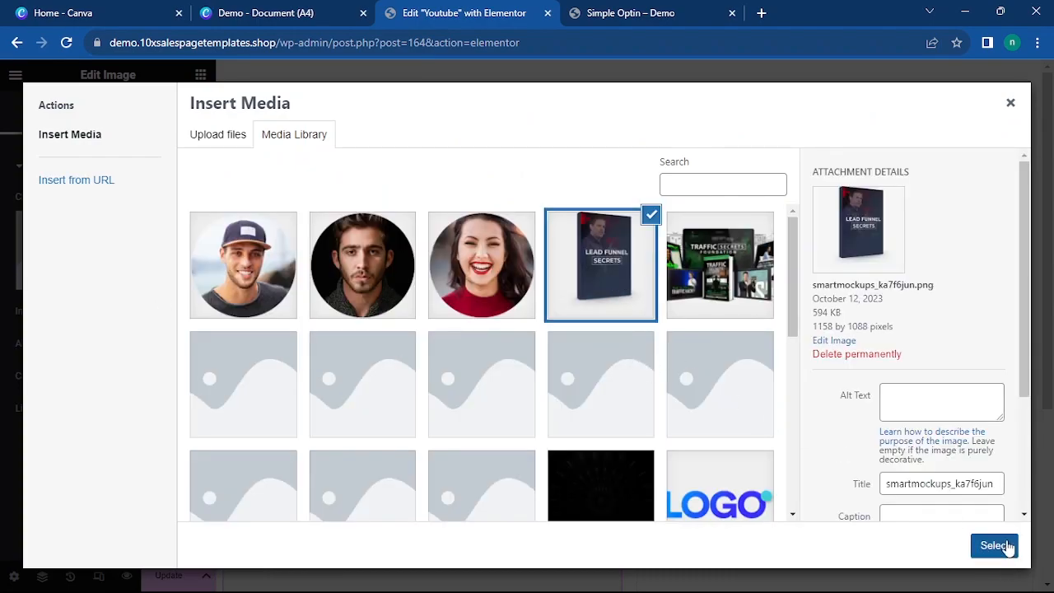
{"action": "left_click", "coordinate": [992, 546]}
Add an Icon List widget to the section's right column and delete its second and third items.
{"action": "left_click", "coordinate": [200, 74]}
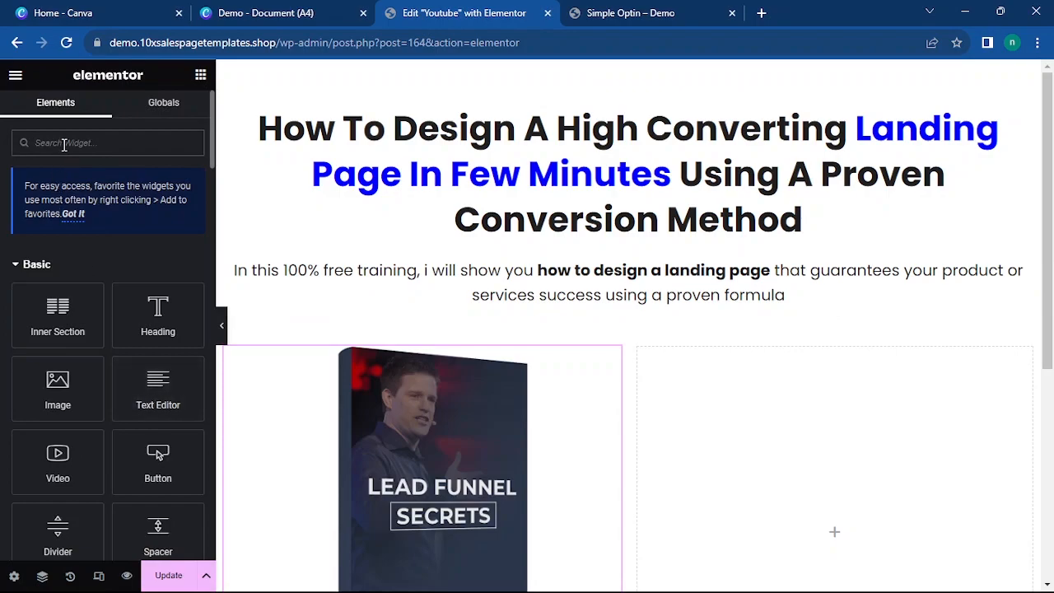
{"action": "type", "text": "ic"}
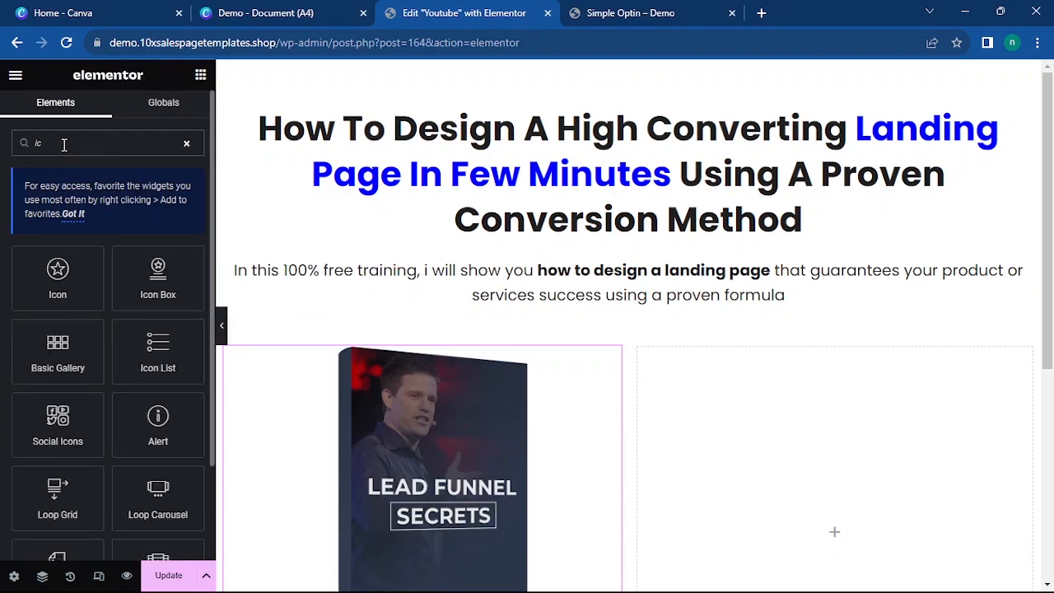
{"action": "type", "text": "on"}
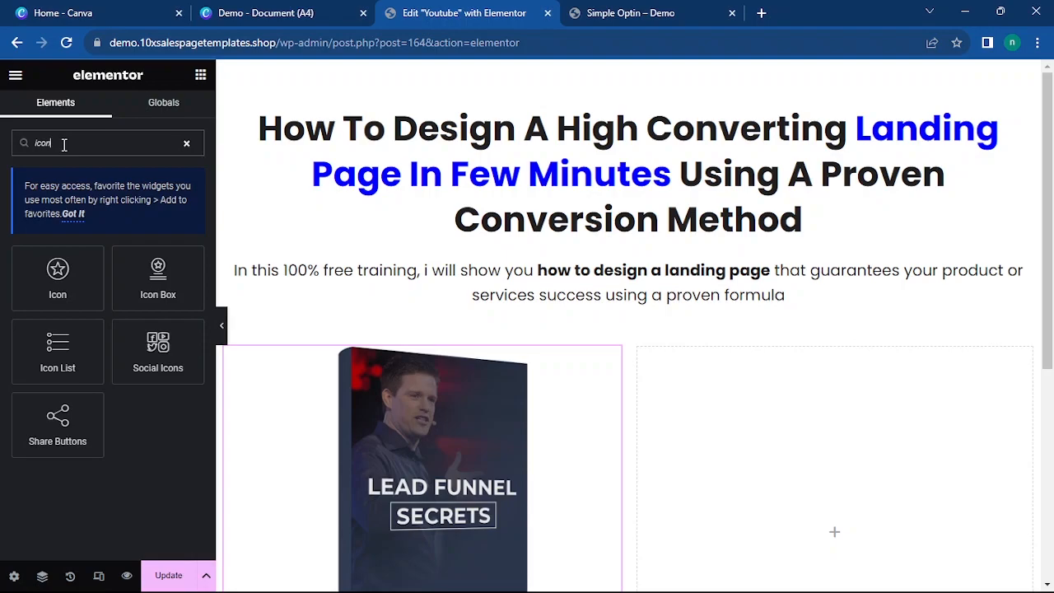
{"action": "left_click_drag", "start_coordinate": [59, 346], "coordinate": [790, 461]}
{"action": "scroll", "coordinate": [1052, 481], "scroll_direction": "down", "scroll_amount": 1}
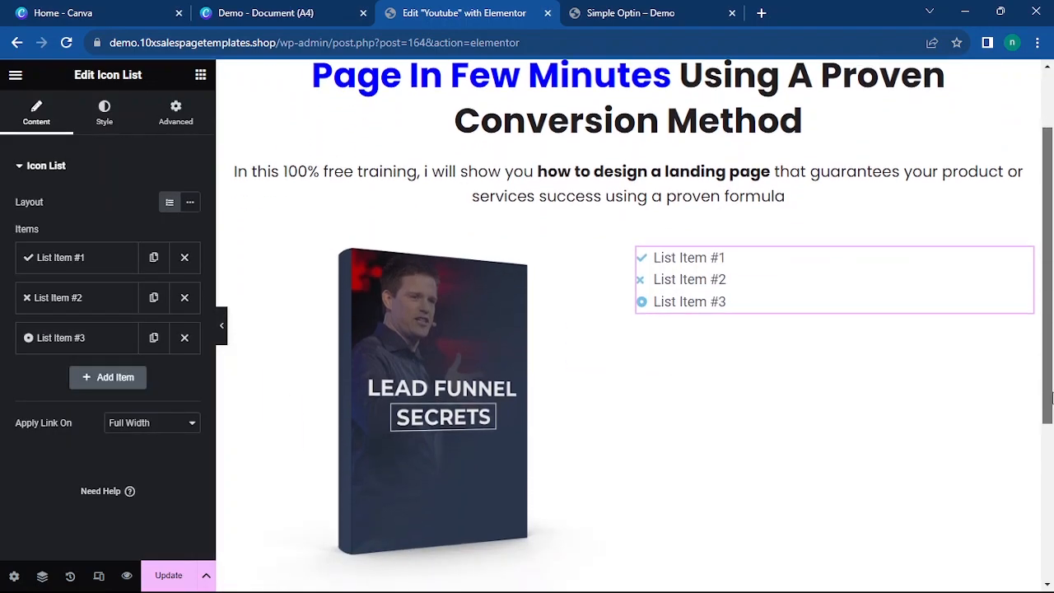
{"action": "left_click", "coordinate": [184, 341]}
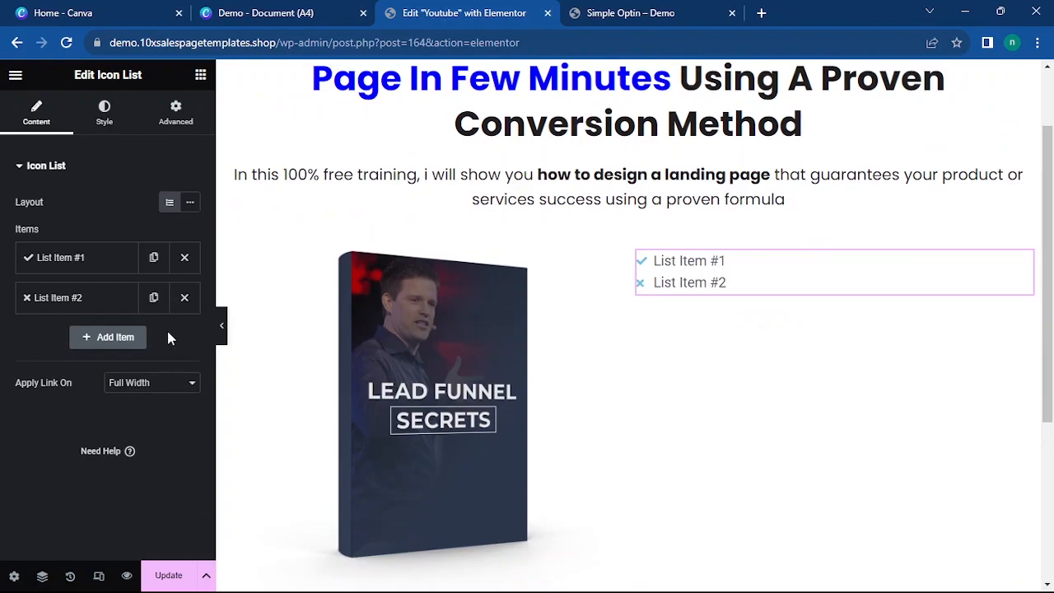
{"action": "left_click", "coordinate": [183, 301]}
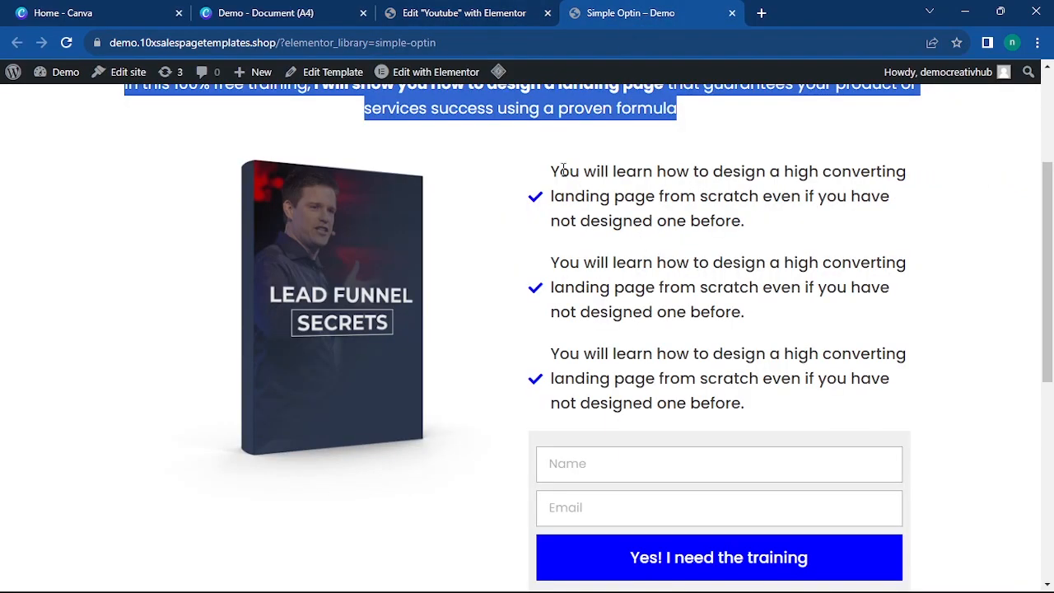
Copy the first checklist sentence, "You will learn how to design a high converting landing page...", from the Simple Optin page.
{"action": "left_click_drag", "start_coordinate": [559, 170], "coordinate": [659, 240]}
{"action": "left_click_drag", "start_coordinate": [549, 171], "coordinate": [757, 234]}
{"action": "key", "text": "ctrl+c"}
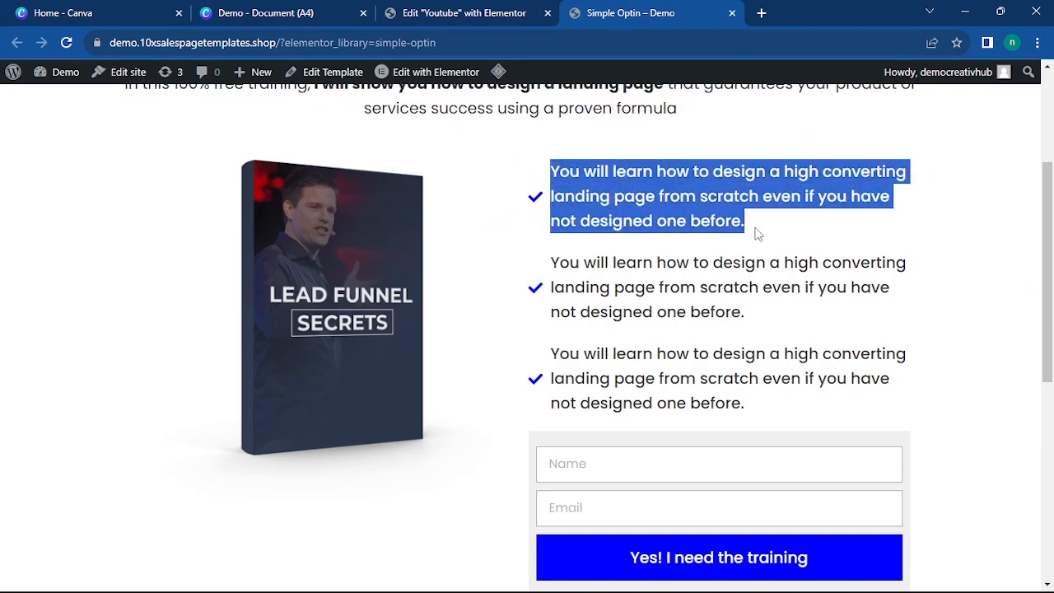
{"action": "right_click", "coordinate": [704, 204]}
{"action": "left_click", "coordinate": [531, 215]}
Return to the Youtube page in Elementor and replace the remaining list item's text with the copied checklist sentence.
{"action": "left_click", "coordinate": [473, 11]}
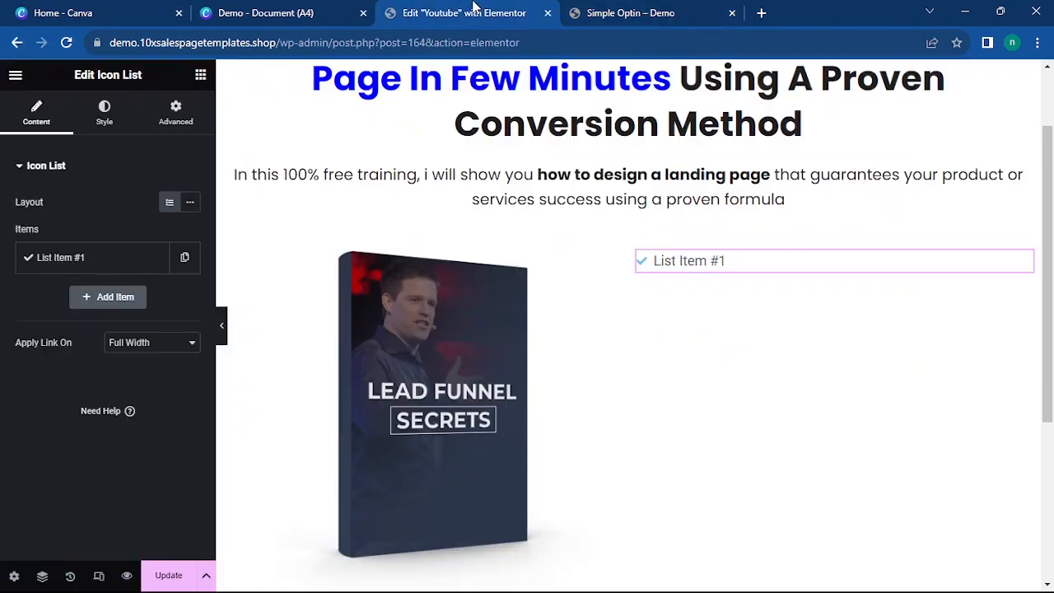
{"action": "left_click", "coordinate": [78, 257]}
{"action": "left_click_drag", "start_coordinate": [97, 323], "coordinate": [16, 331]}
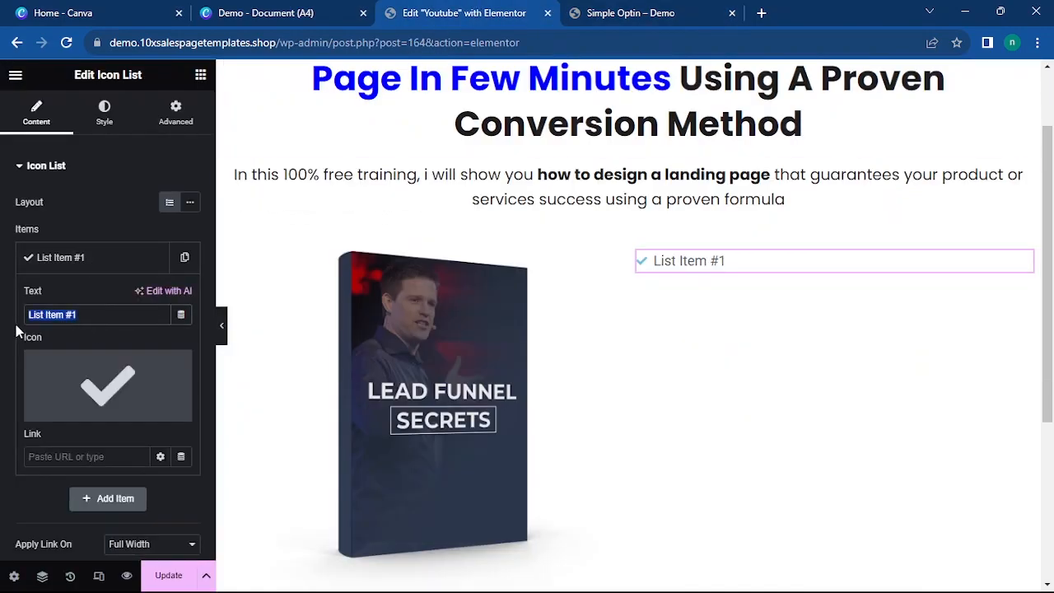
{"action": "key", "text": "ctrl+v"}
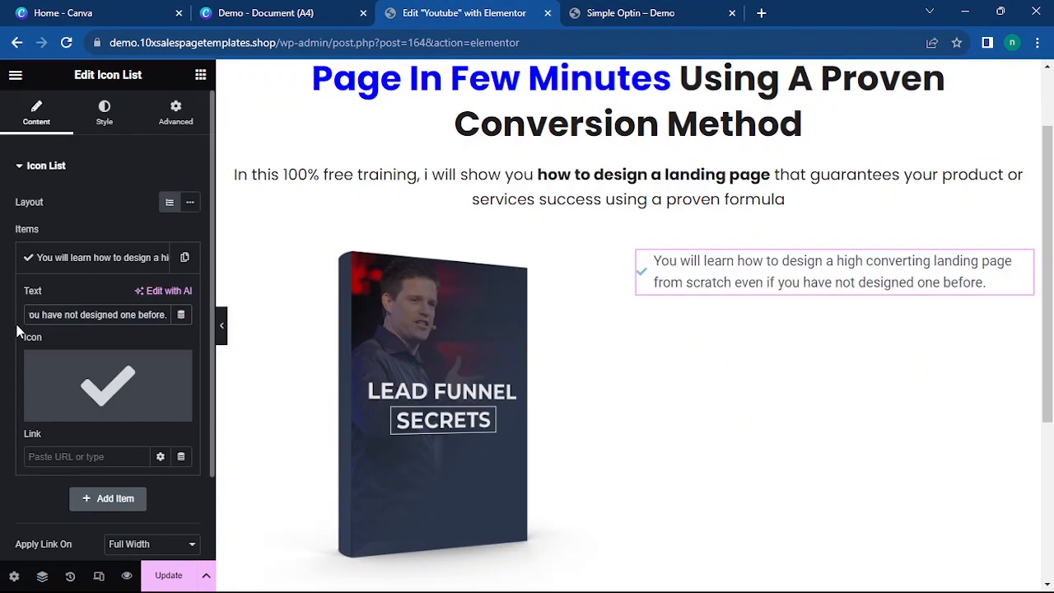
Set the checklist's icon size to 20 px and its icon color to the blue #1532FF.
{"action": "left_click", "coordinate": [103, 113]}
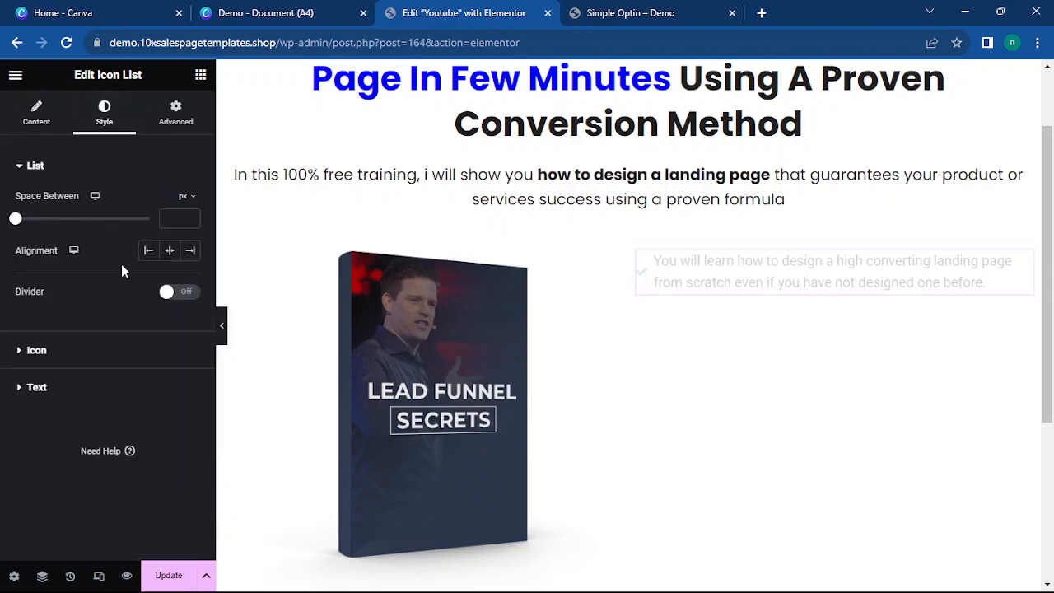
{"action": "left_click", "coordinate": [34, 349]}
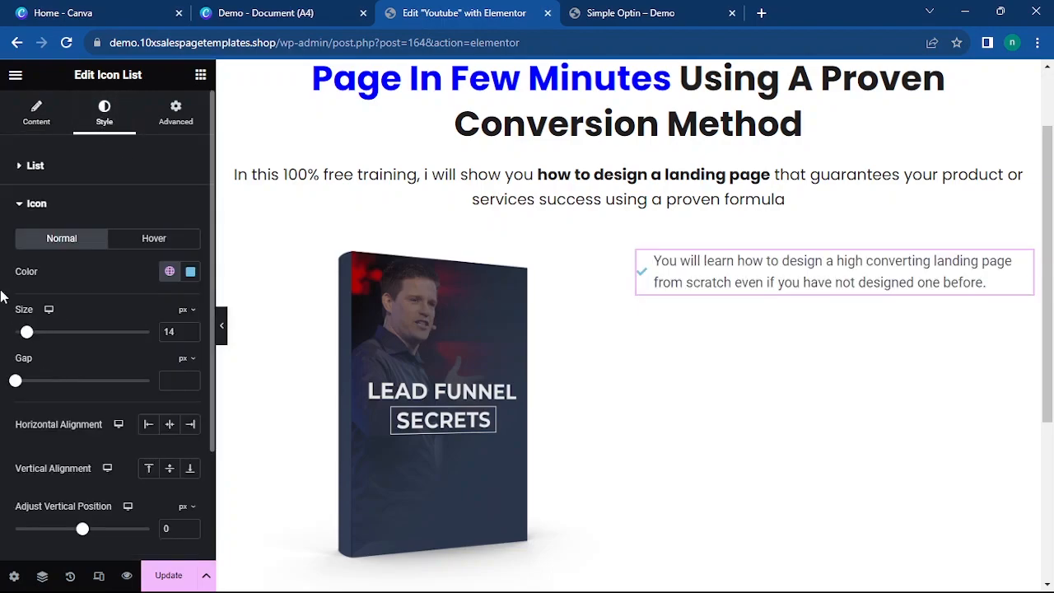
{"action": "left_click_drag", "start_coordinate": [27, 332], "coordinate": [36, 339]}
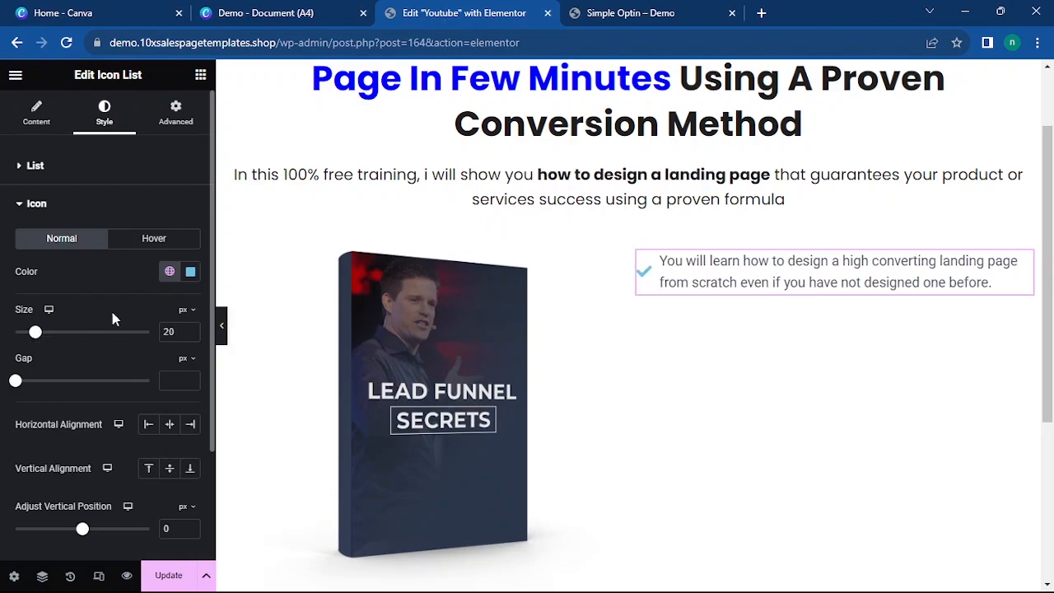
{"action": "left_click", "coordinate": [191, 271]}
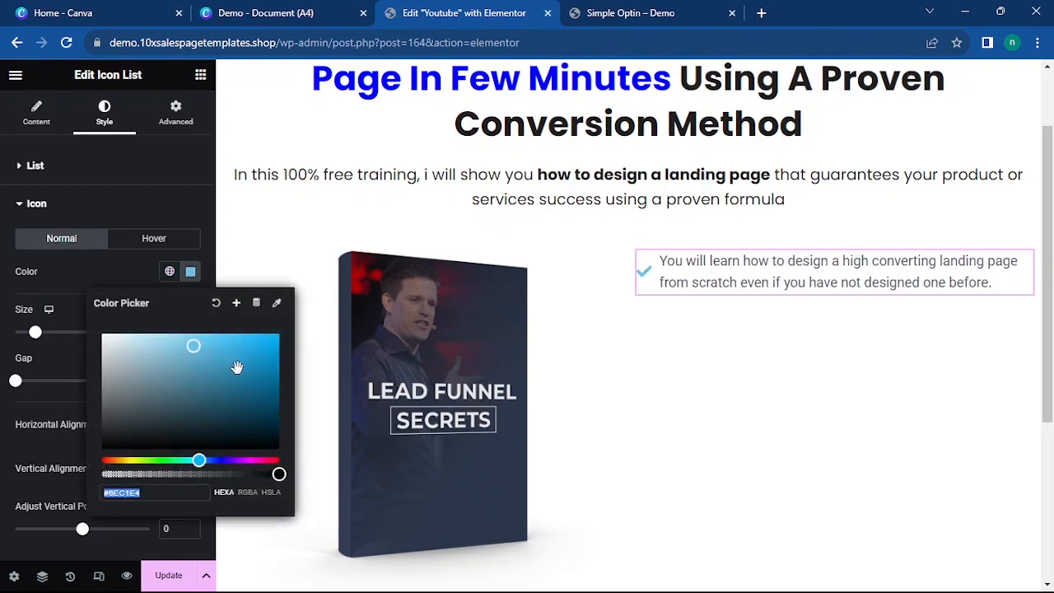
{"action": "left_click_drag", "start_coordinate": [197, 459], "coordinate": [215, 460]}
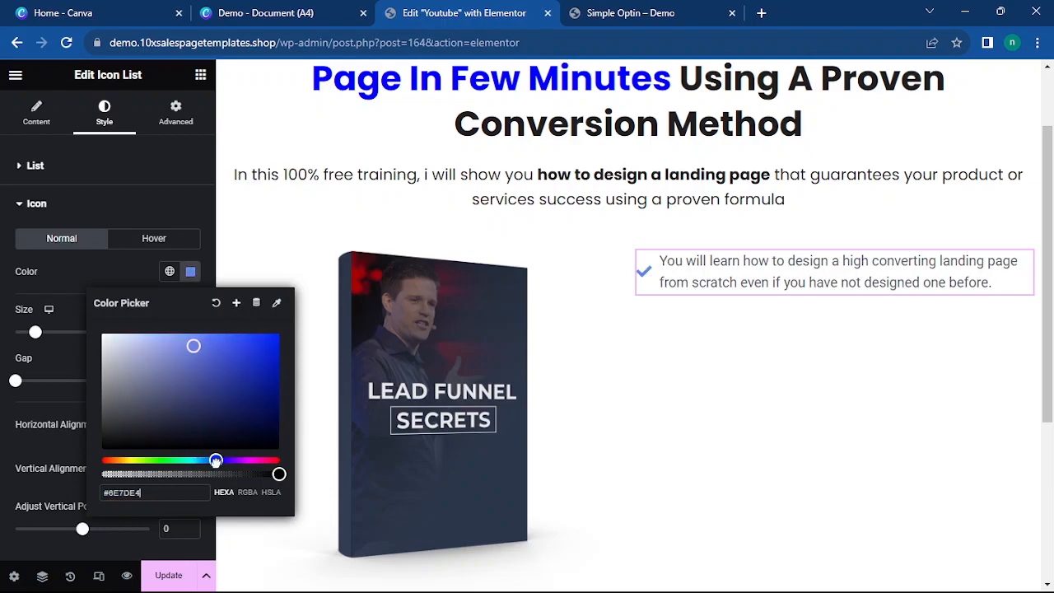
{"action": "left_click", "coordinate": [242, 352]}
{"action": "left_click_drag", "start_coordinate": [242, 351], "coordinate": [264, 333]}
{"action": "left_click_drag", "start_coordinate": [159, 495], "coordinate": [100, 494]}
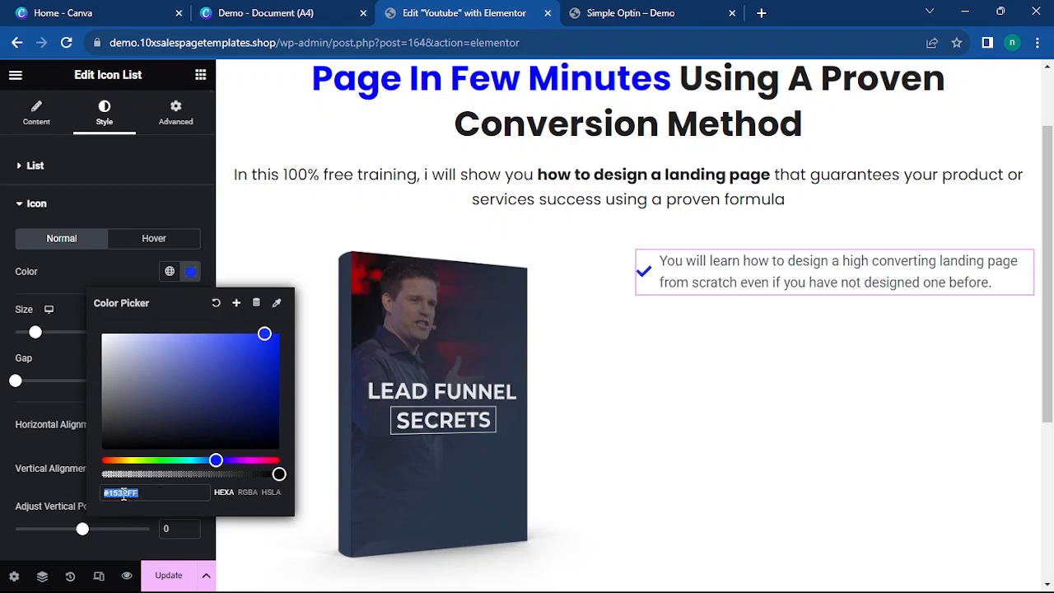
{"action": "left_click", "coordinate": [148, 494]}
{"action": "left_click", "coordinate": [103, 267]}
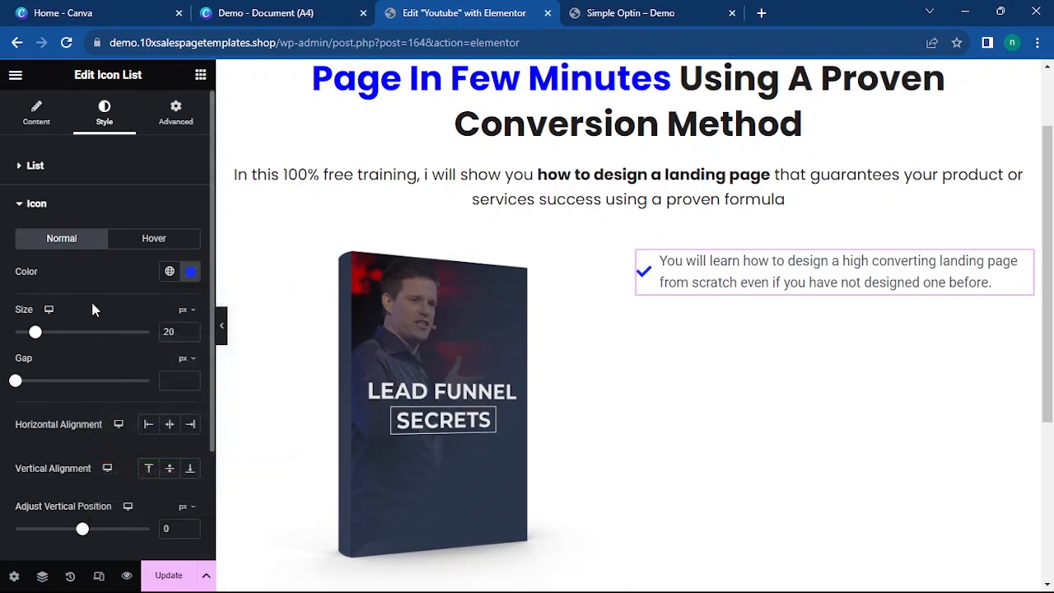
Set the checklist text's typography to the Poppins font family at a size of 19 px.
{"action": "left_click", "coordinate": [39, 205]}
{"action": "left_click", "coordinate": [57, 241]}
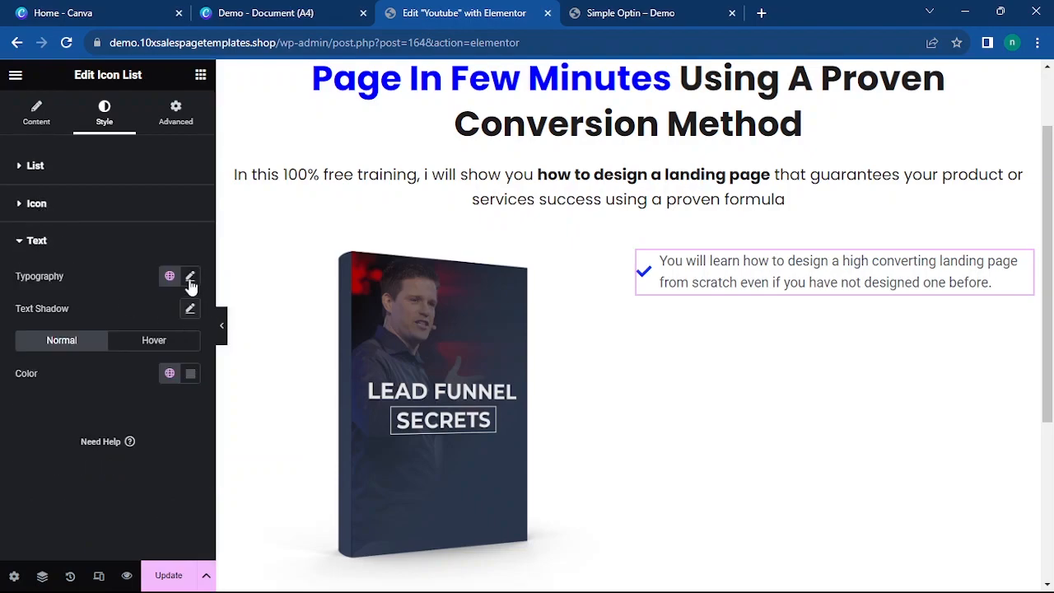
{"action": "left_click", "coordinate": [191, 277]}
{"action": "left_click", "coordinate": [171, 351]}
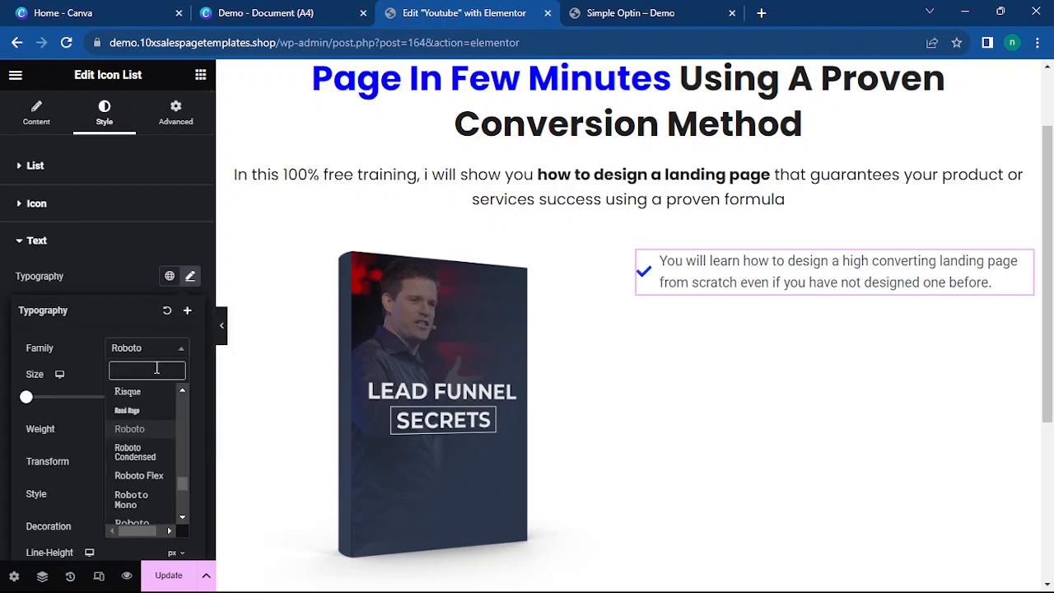
{"action": "type", "text": "pop"}
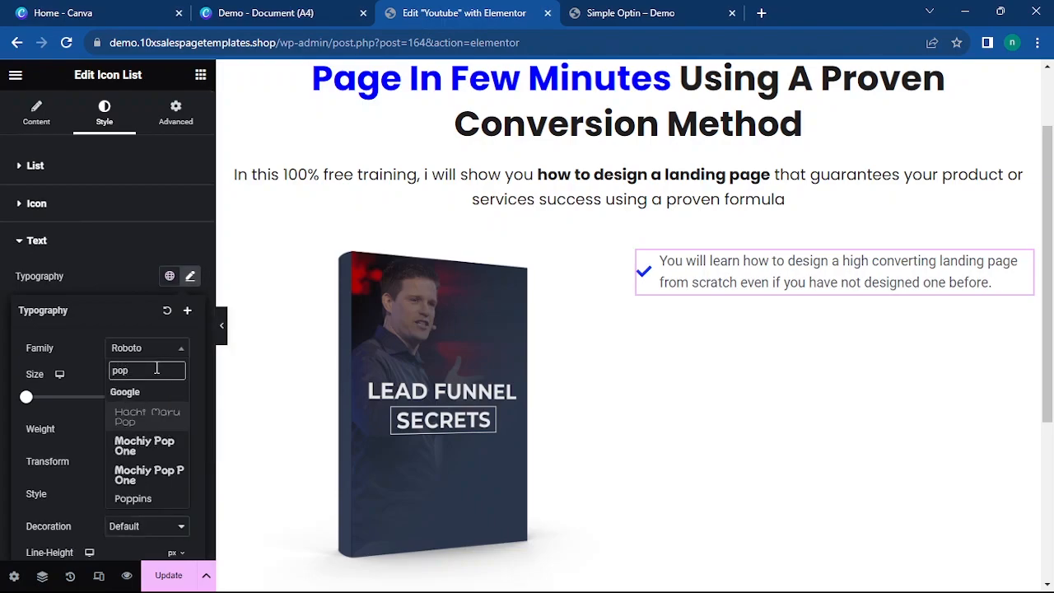
{"action": "left_click", "coordinate": [153, 498]}
{"action": "left_click", "coordinate": [157, 392]}
{"action": "type", "text": "1"}
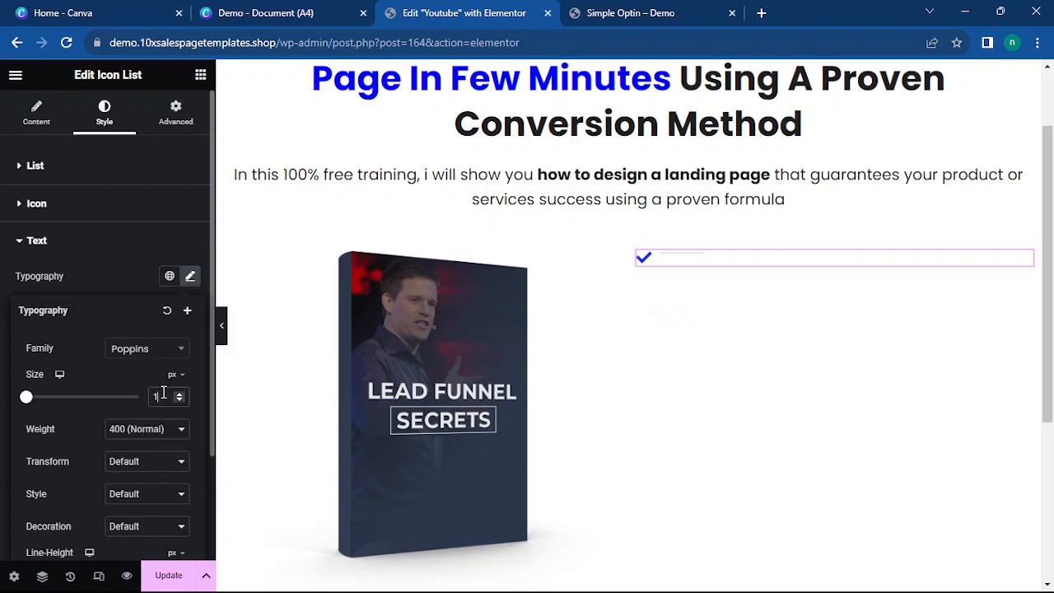
{"action": "type", "text": "9"}
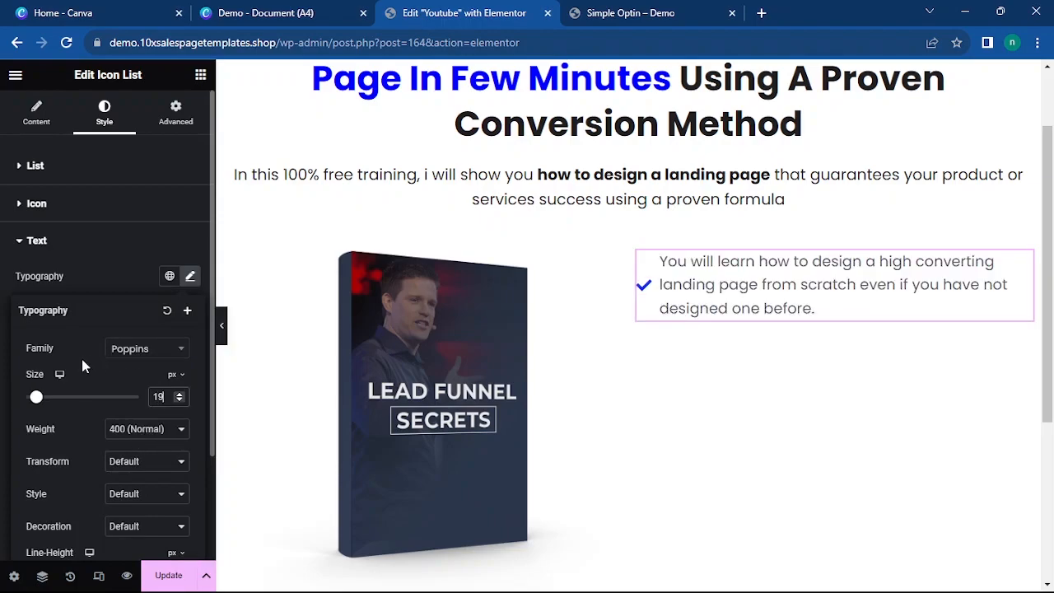
Try the 500 (Medium) font weight on the checklist text and return it to 400 (Normal).
{"action": "left_click", "coordinate": [165, 436]}
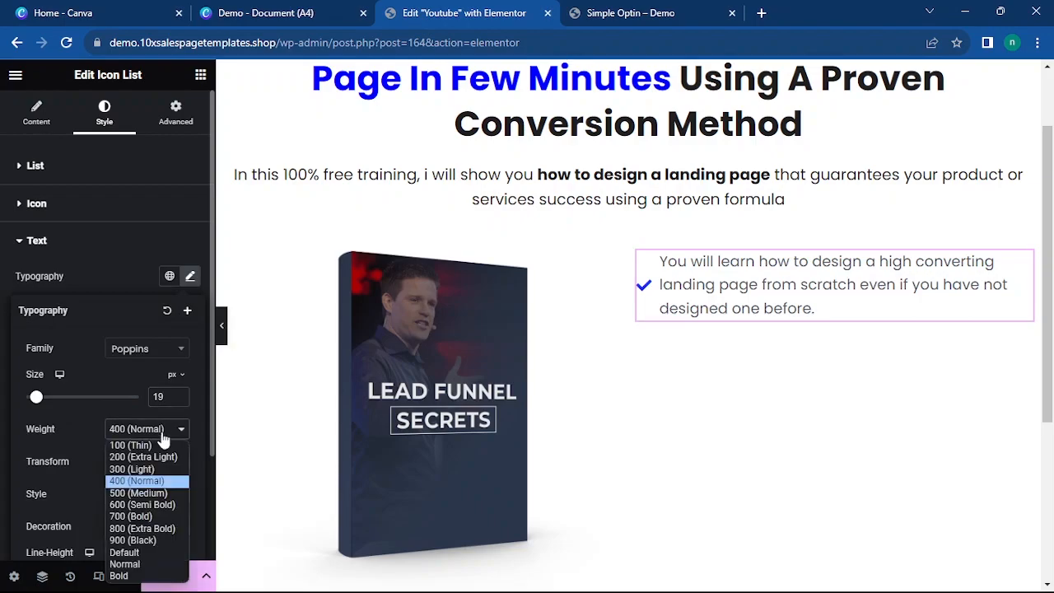
{"action": "left_click", "coordinate": [147, 493]}
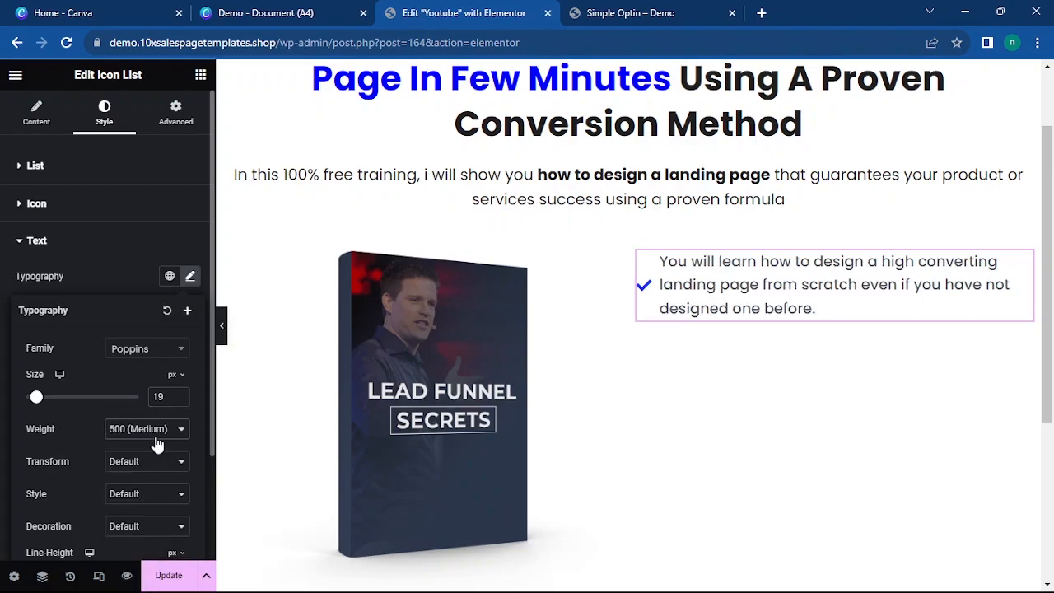
{"action": "left_click", "coordinate": [156, 429]}
{"action": "left_click", "coordinate": [142, 489]}
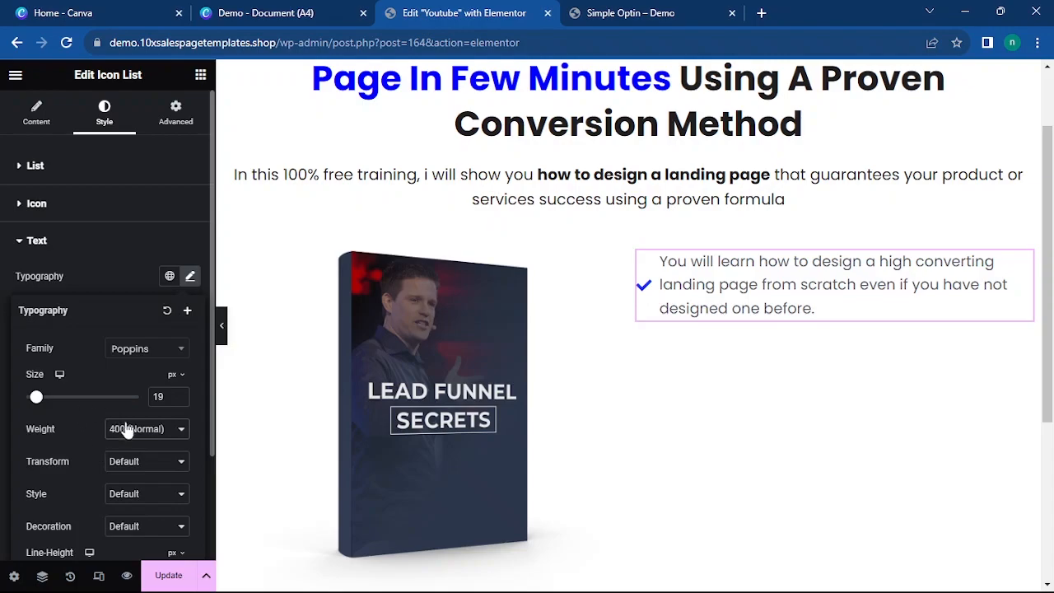
{"action": "scroll", "coordinate": [81, 505], "scroll_direction": "down", "scroll_amount": 1}
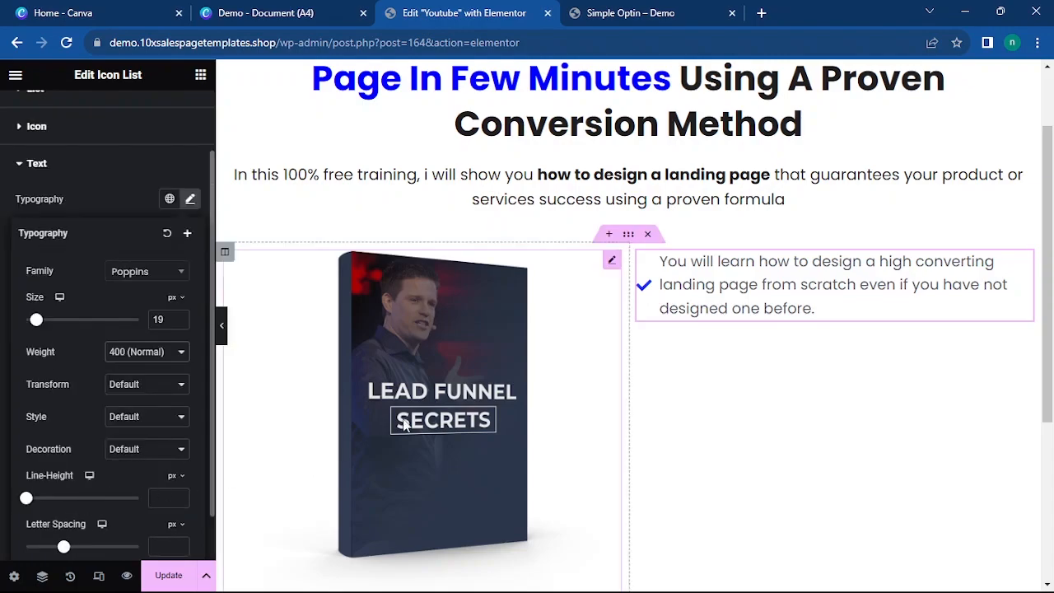
{"action": "scroll", "coordinate": [33, 400], "scroll_direction": "up", "scroll_amount": 1}
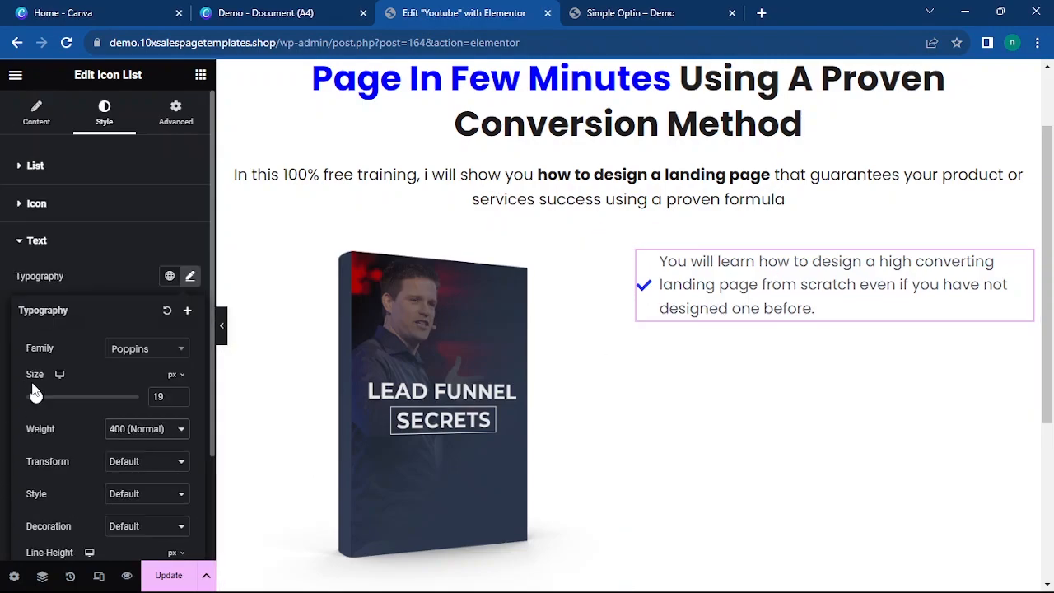
Duplicate the checklist item twice and set the space between the list items to 22 px.
{"action": "left_click", "coordinate": [38, 108]}
{"action": "left_click", "coordinate": [186, 259]}
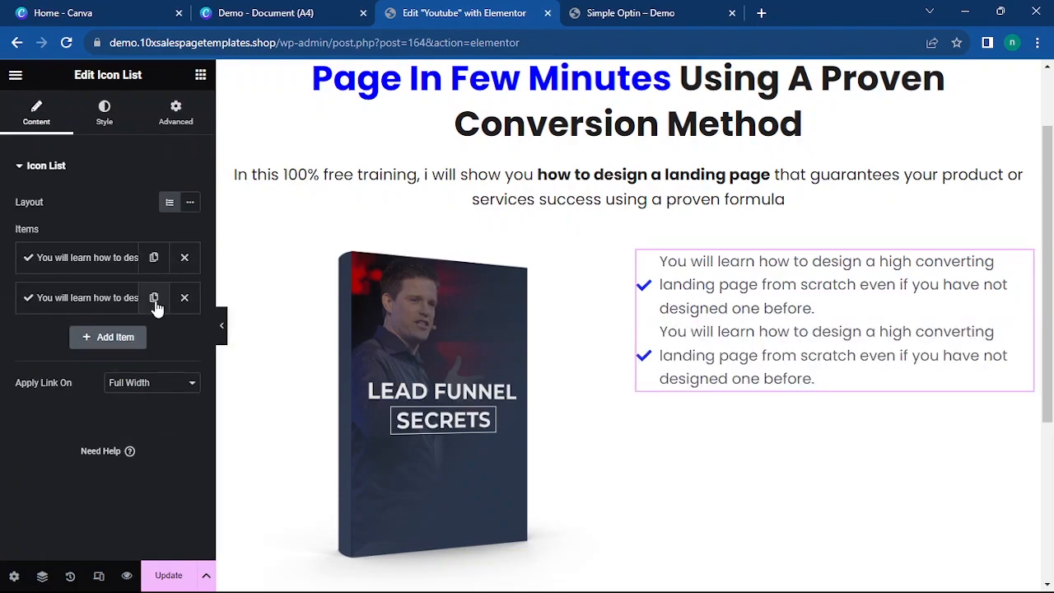
{"action": "left_click", "coordinate": [154, 297]}
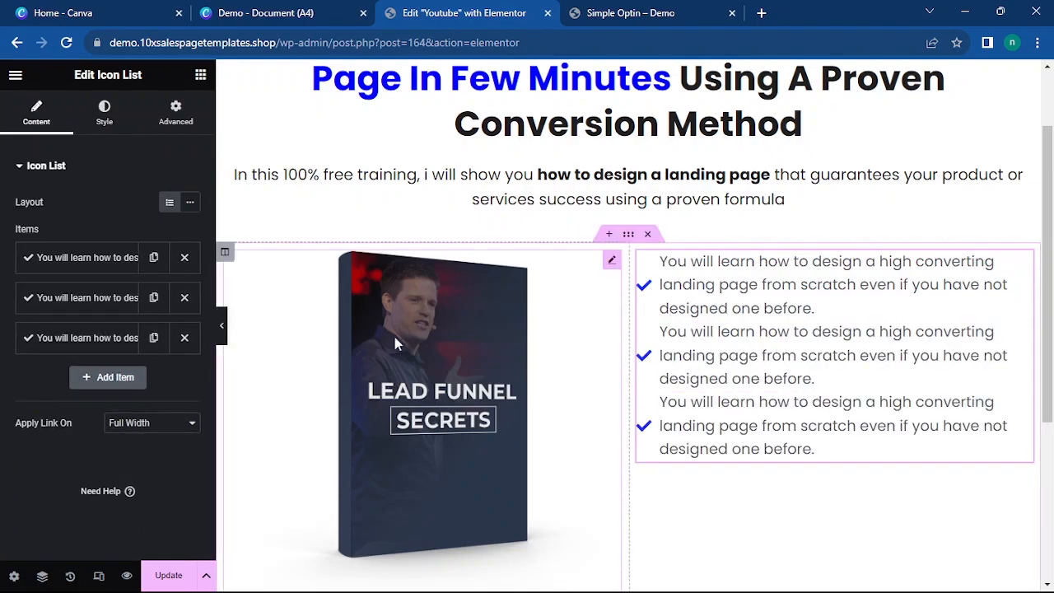
{"action": "left_click", "coordinate": [103, 112]}
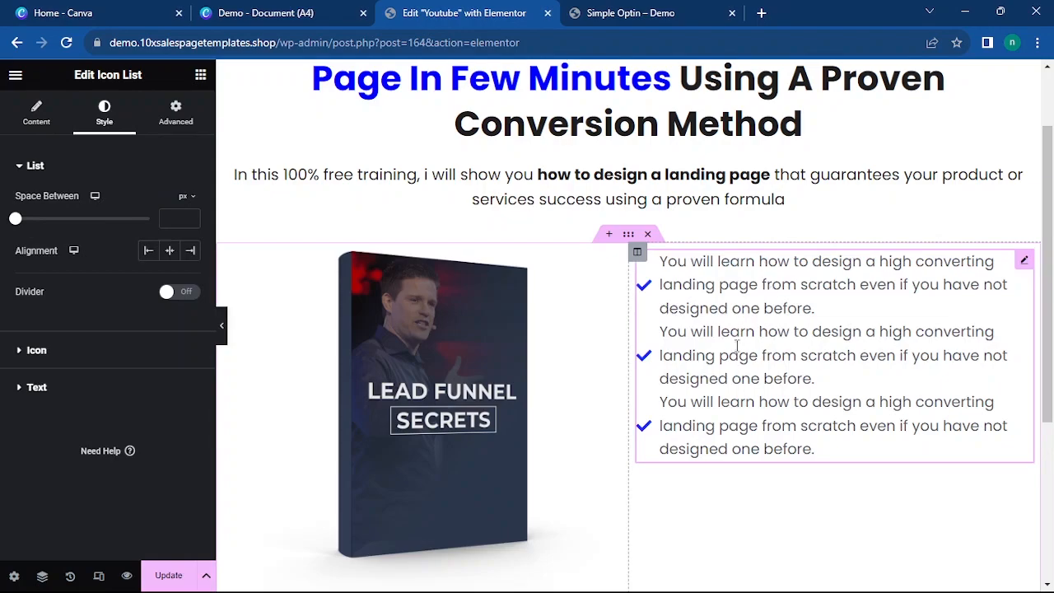
{"action": "left_click_drag", "start_coordinate": [17, 219], "coordinate": [76, 227]}
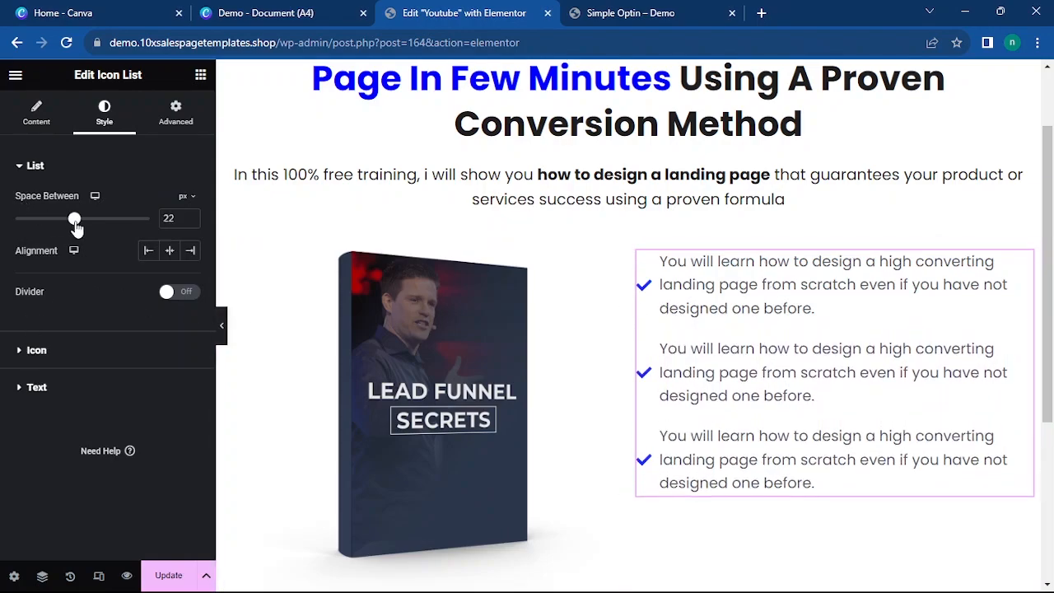
Add a Form widget below the checklist in the section's right column and delete its Message field.
{"action": "left_click_drag", "start_coordinate": [1050, 332], "coordinate": [1052, 368]}
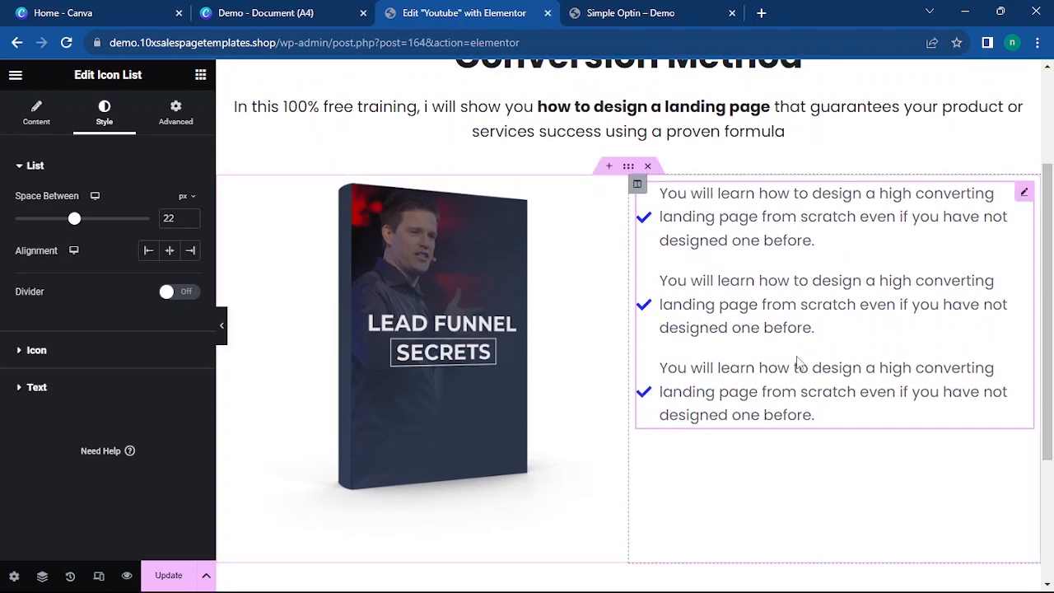
{"action": "left_click", "coordinate": [200, 75]}
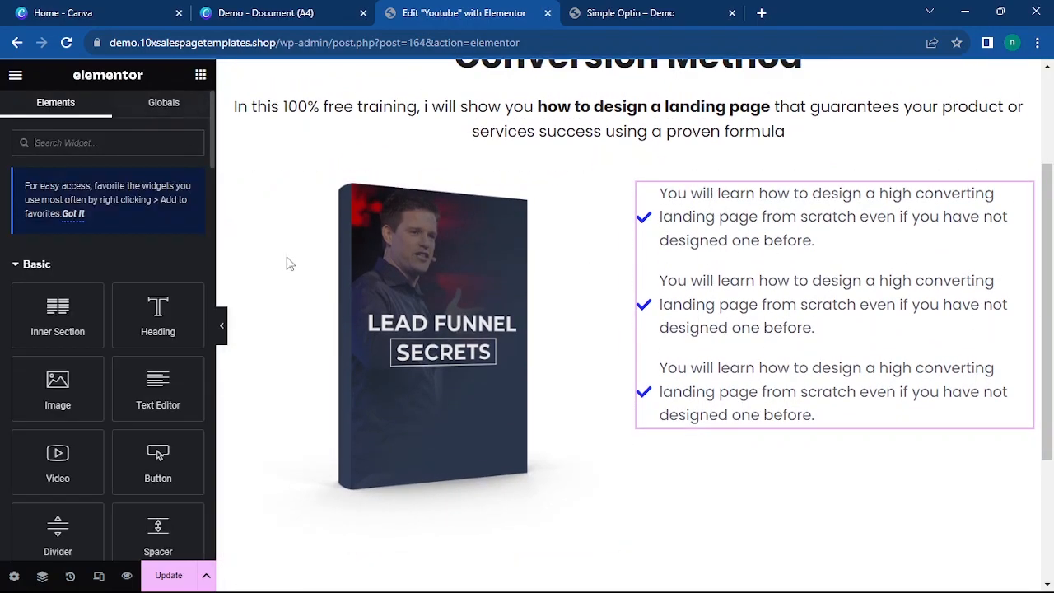
{"action": "left_click", "coordinate": [650, 24]}
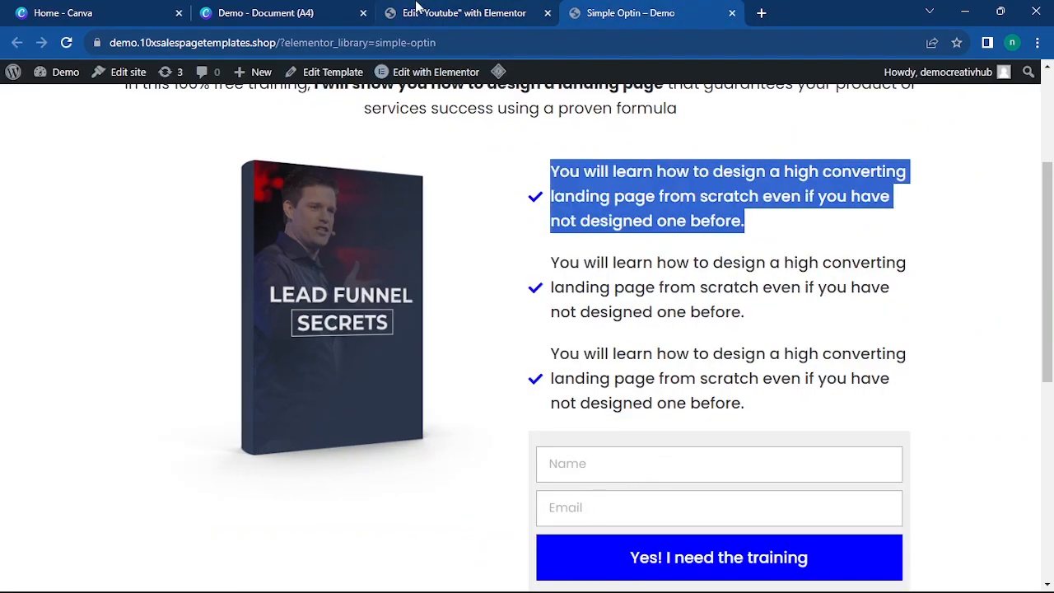
{"action": "left_click", "coordinate": [419, 12]}
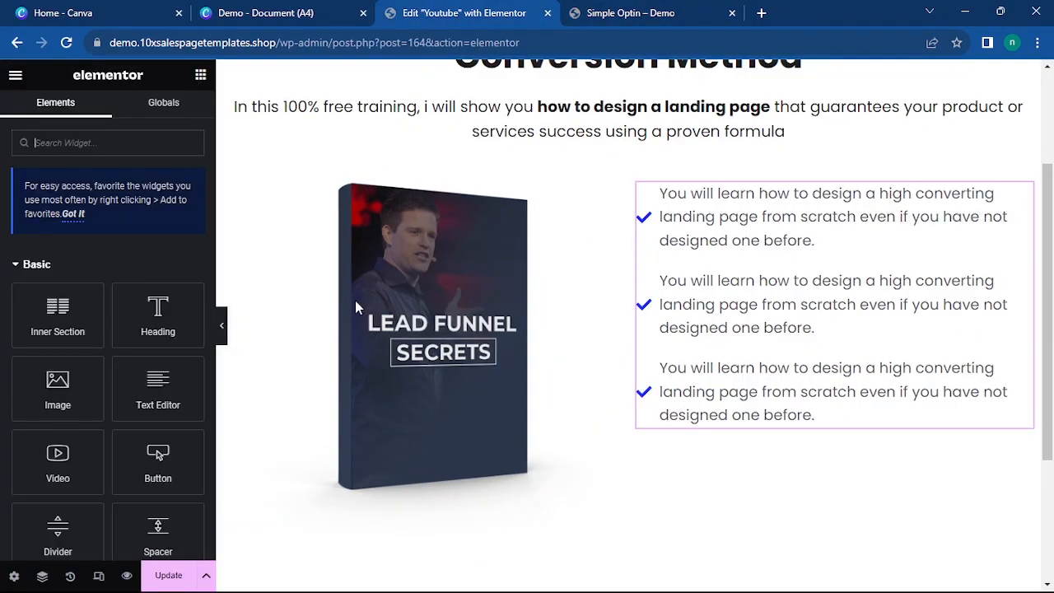
{"action": "left_click", "coordinate": [81, 137]}
{"action": "type", "text": "form"}
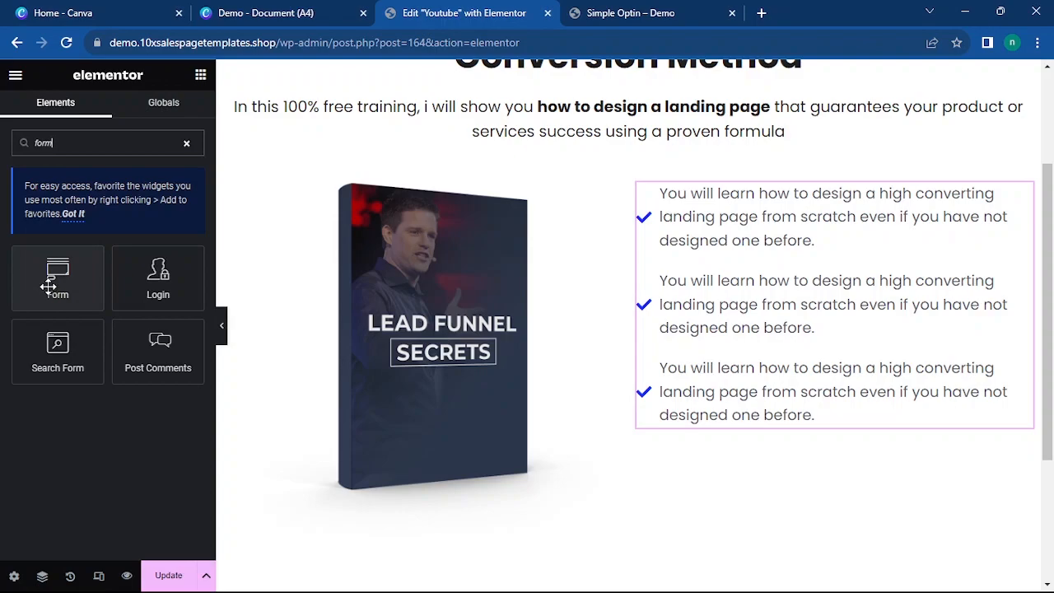
{"action": "left_click_drag", "start_coordinate": [50, 280], "coordinate": [753, 409]}
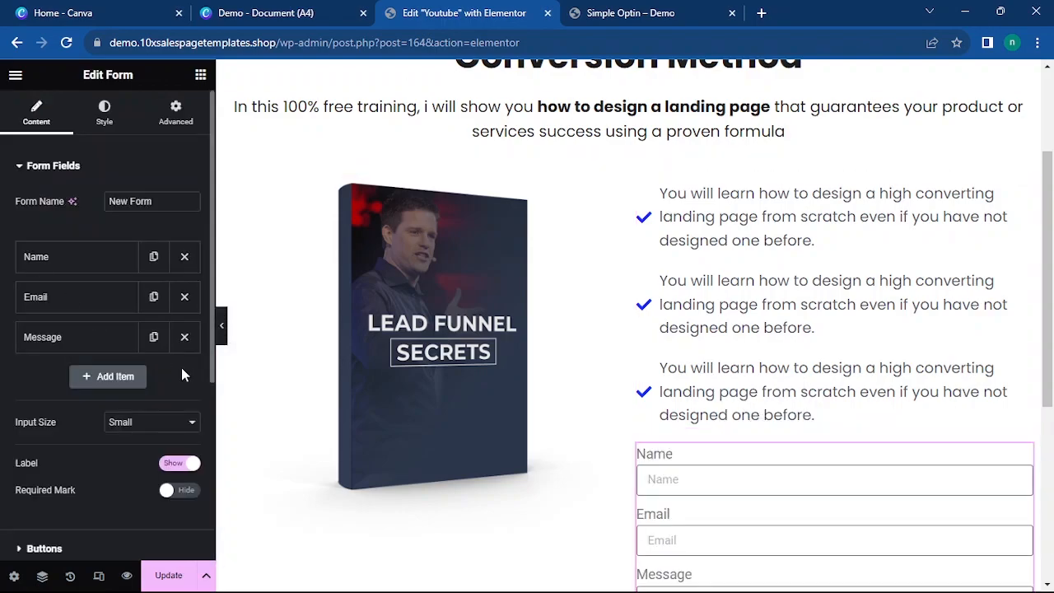
{"action": "left_click", "coordinate": [184, 337]}
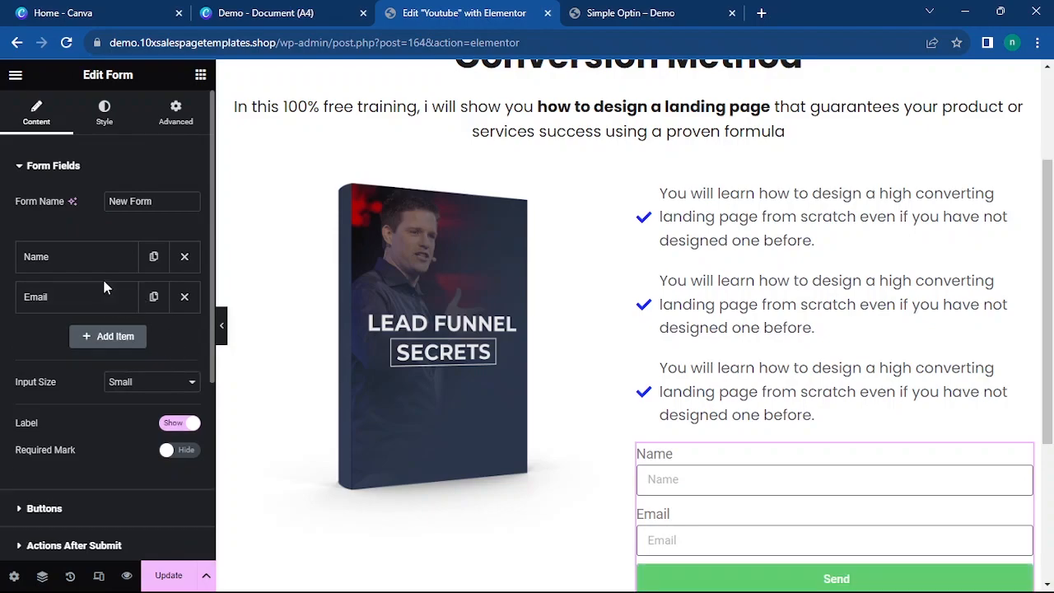
Clear the label text of the form's Name and Email fields, keeping their placeholders.
{"action": "left_click", "coordinate": [87, 261]}
{"action": "left_click_drag", "start_coordinate": [143, 352], "coordinate": [103, 366]}
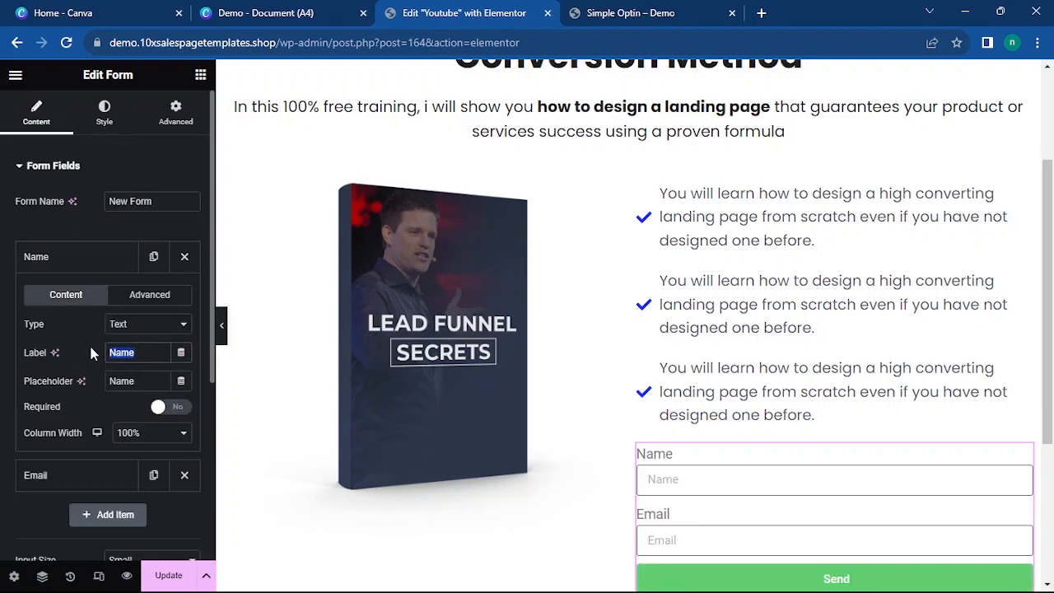
{"action": "key", "text": "BackSpace"}
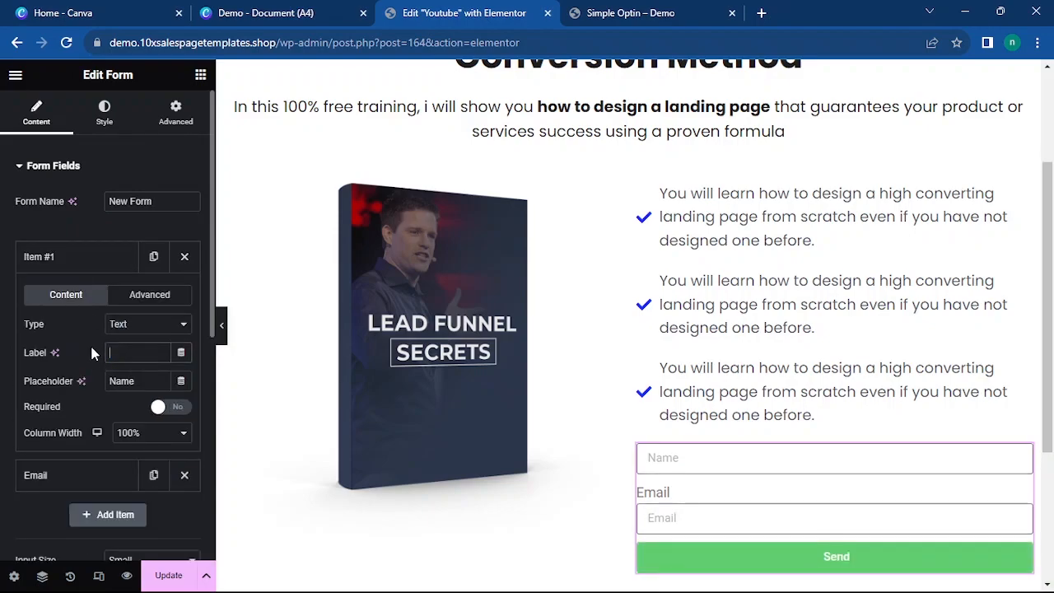
{"action": "left_click", "coordinate": [92, 260]}
{"action": "left_click", "coordinate": [88, 300]}
{"action": "left_click_drag", "start_coordinate": [146, 395], "coordinate": [78, 403]}
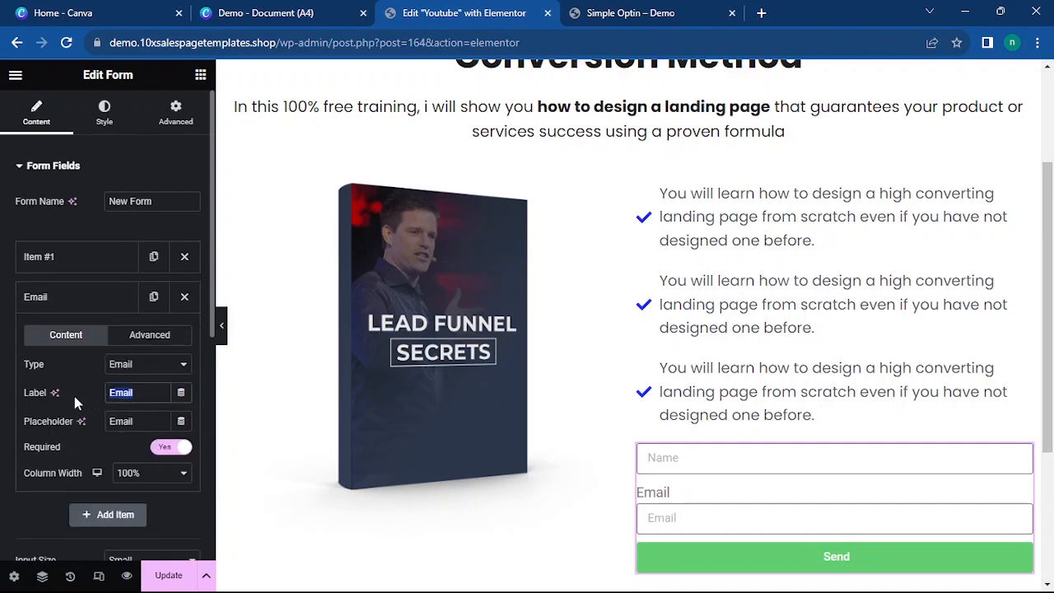
{"action": "key", "text": "BackSpace"}
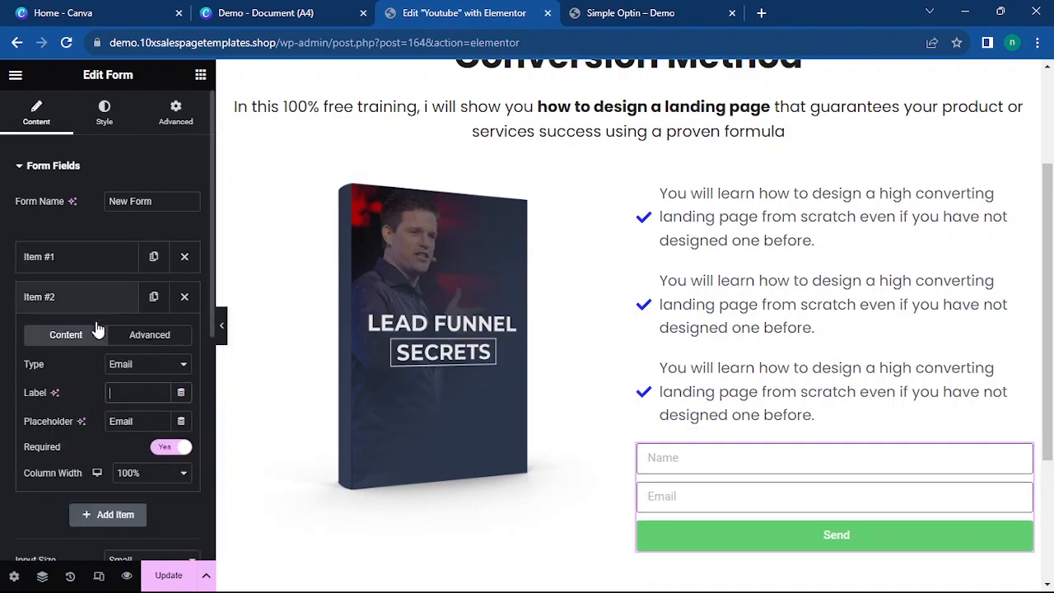
{"action": "left_click", "coordinate": [72, 297]}
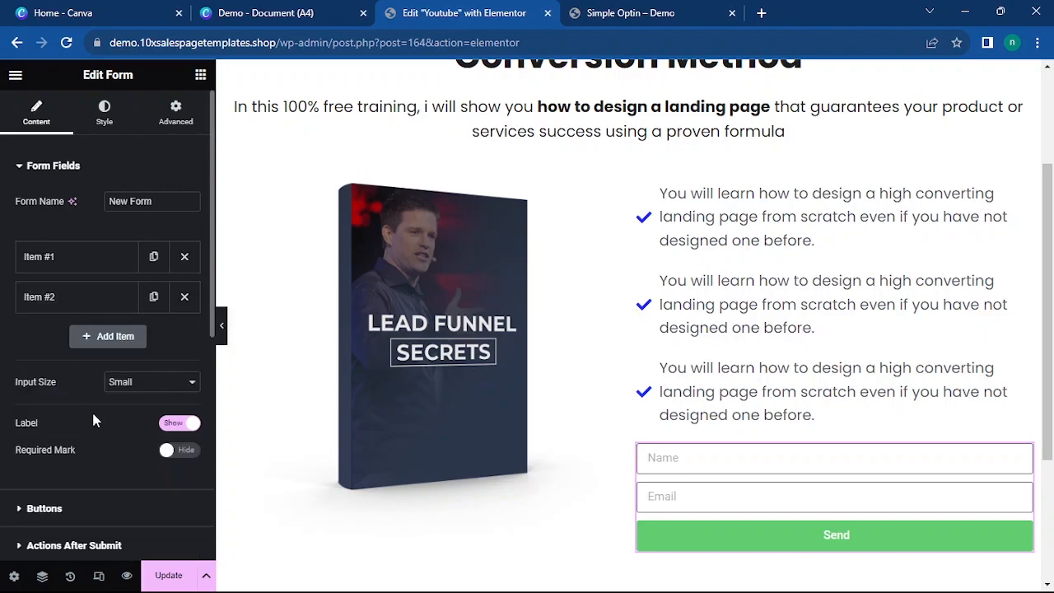
Set the form's input size to Medium and collapse the form field settings.
{"action": "left_click", "coordinate": [156, 384]}
{"action": "left_click", "coordinate": [132, 422]}
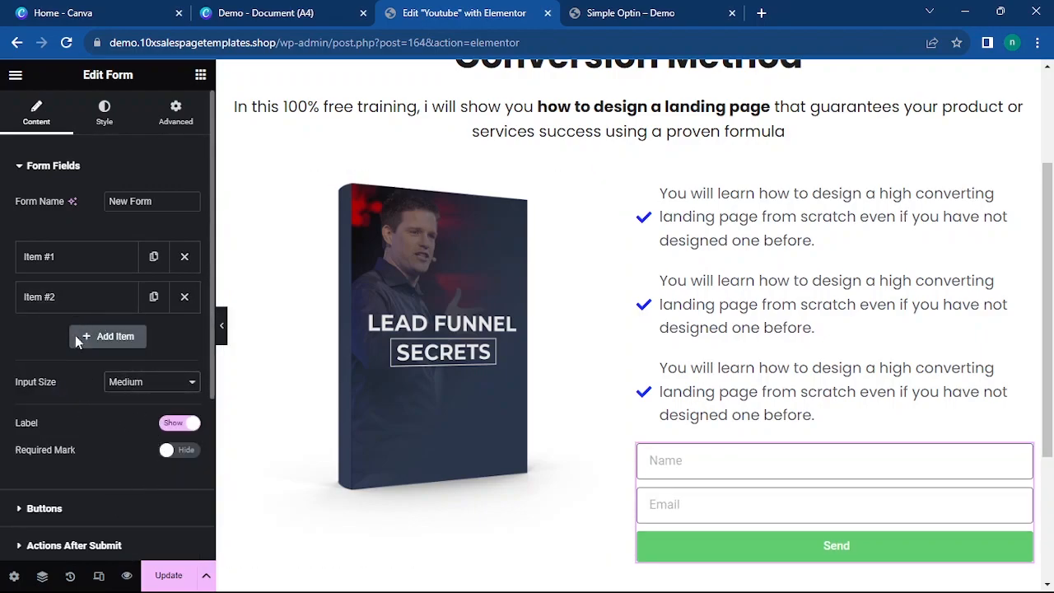
{"action": "left_click", "coordinate": [65, 167]}
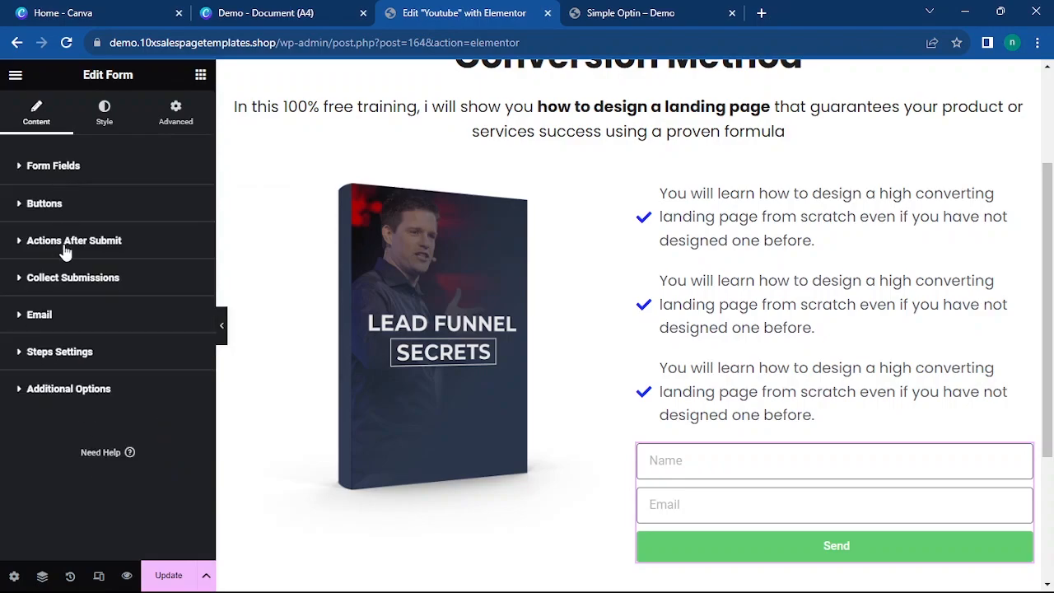
Set the opt-in form's button size to Large.
{"action": "left_click", "coordinate": [68, 204]}
{"action": "left_click", "coordinate": [148, 238]}
{"action": "left_click", "coordinate": [142, 278]}
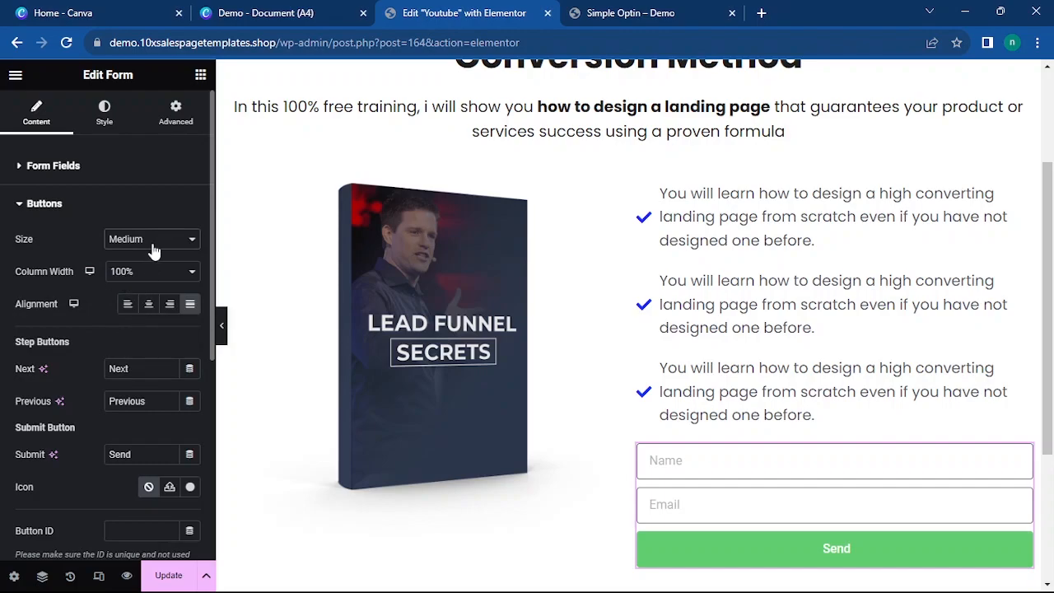
{"action": "left_click", "coordinate": [152, 239]}
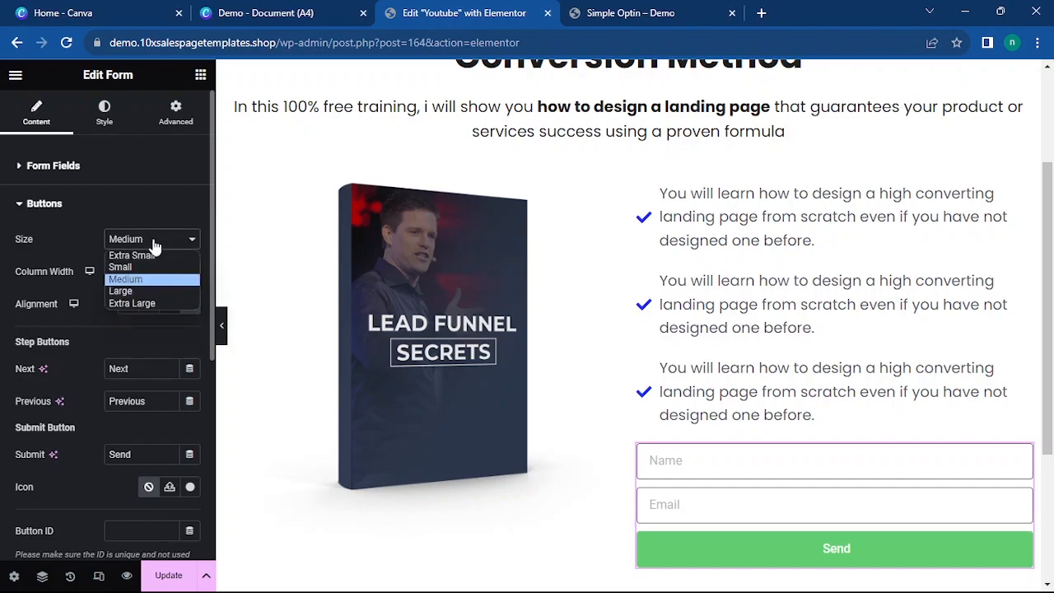
{"action": "left_click", "coordinate": [142, 289]}
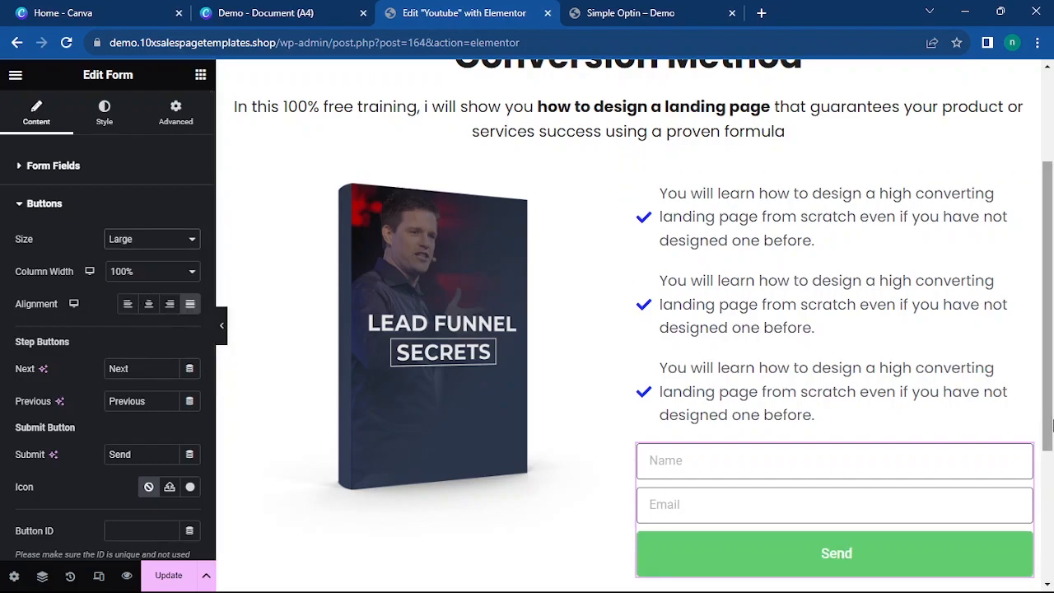
{"action": "scroll", "coordinate": [412, 346], "scroll_direction": "down", "scroll_amount": 1}
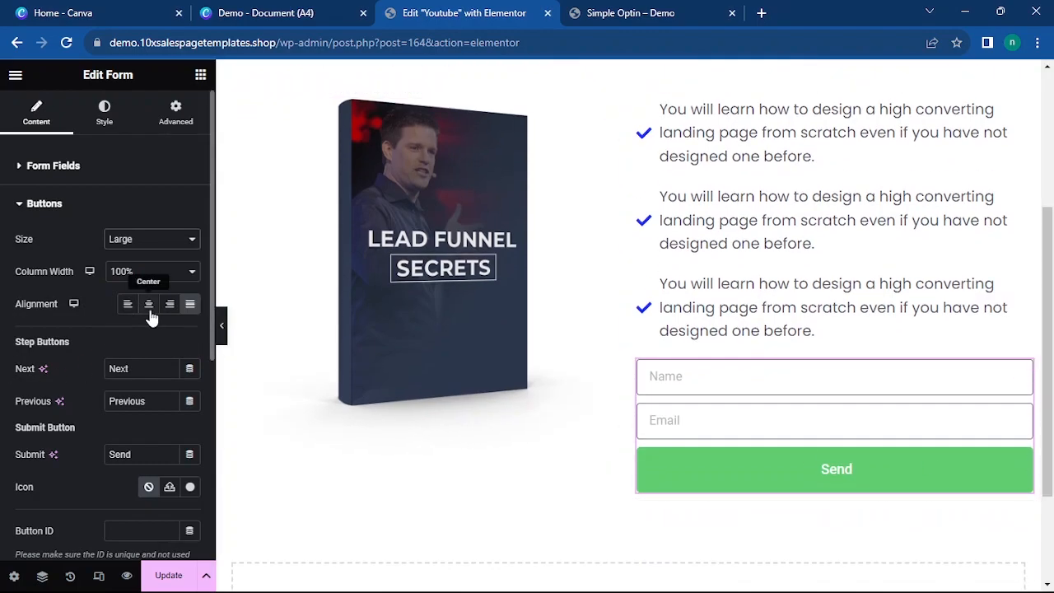
Replace the form's submit button text with "Yes! I need the training", copied from the Simple Optin demo page's button.
{"action": "left_click_drag", "start_coordinate": [148, 456], "coordinate": [72, 465]}
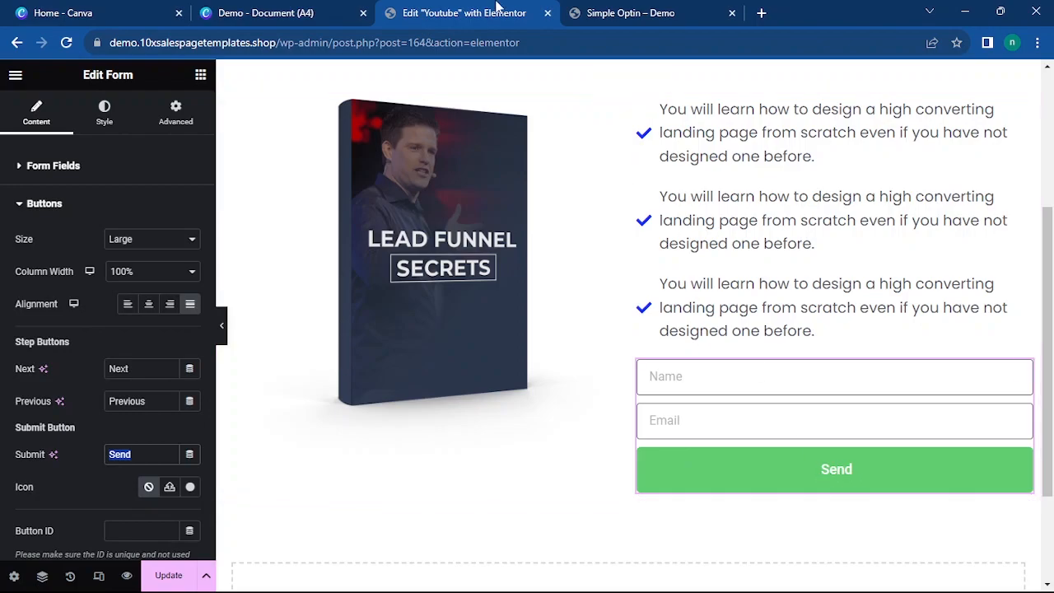
{"action": "left_click", "coordinate": [604, 10]}
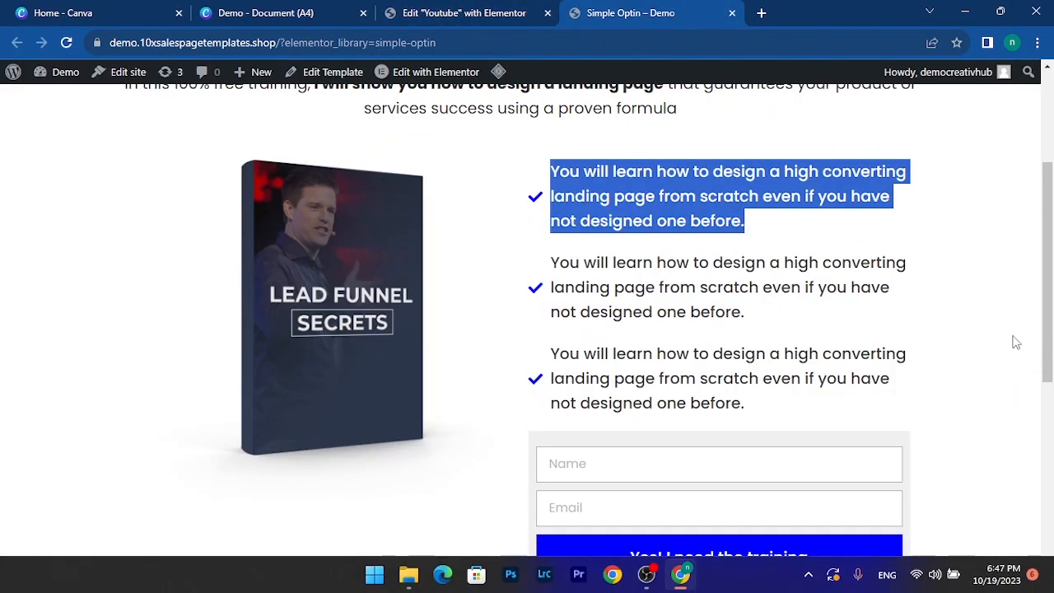
{"action": "scroll", "coordinate": [1051, 356], "scroll_direction": "down", "scroll_amount": 2}
{"action": "left_click_drag", "start_coordinate": [1016, 335], "coordinate": [817, 494]}
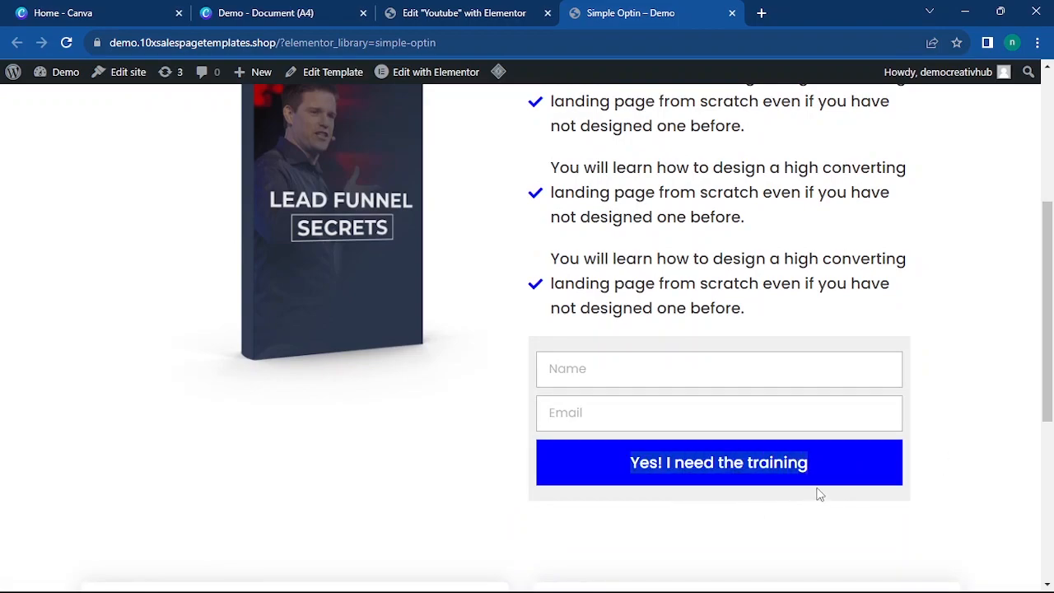
{"action": "right_click", "coordinate": [776, 462]}
{"action": "left_click", "coordinate": [807, 347]}
{"action": "left_click", "coordinate": [473, 13]}
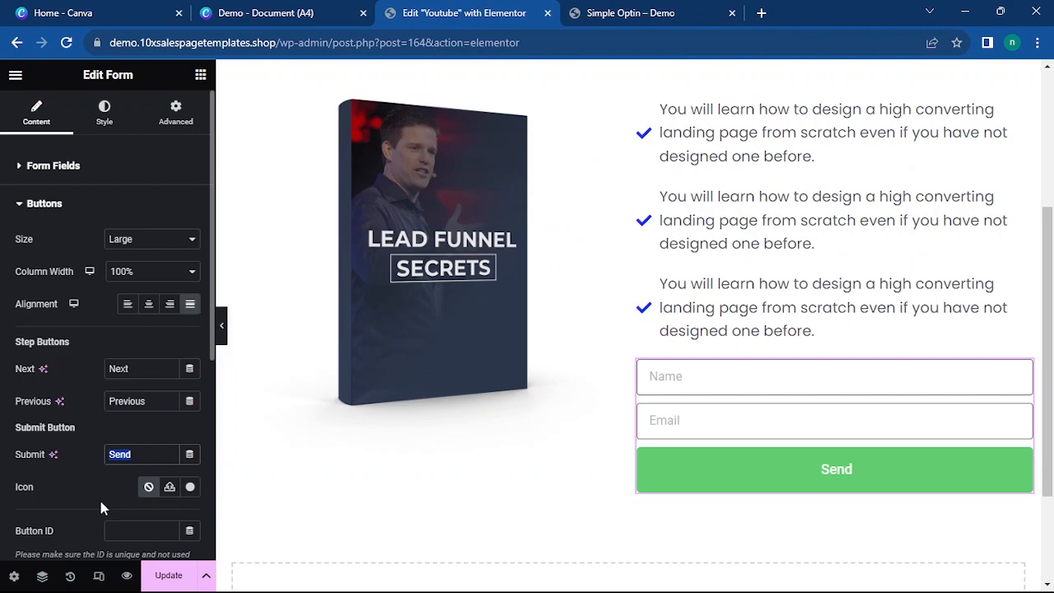
{"action": "key", "text": "ctrl+v"}
{"action": "scroll", "coordinate": [93, 487], "scroll_direction": "down", "scroll_amount": 1}
{"action": "scroll", "coordinate": [74, 346], "scroll_direction": "up", "scroll_amount": 1}
{"action": "left_click", "coordinate": [61, 205]}
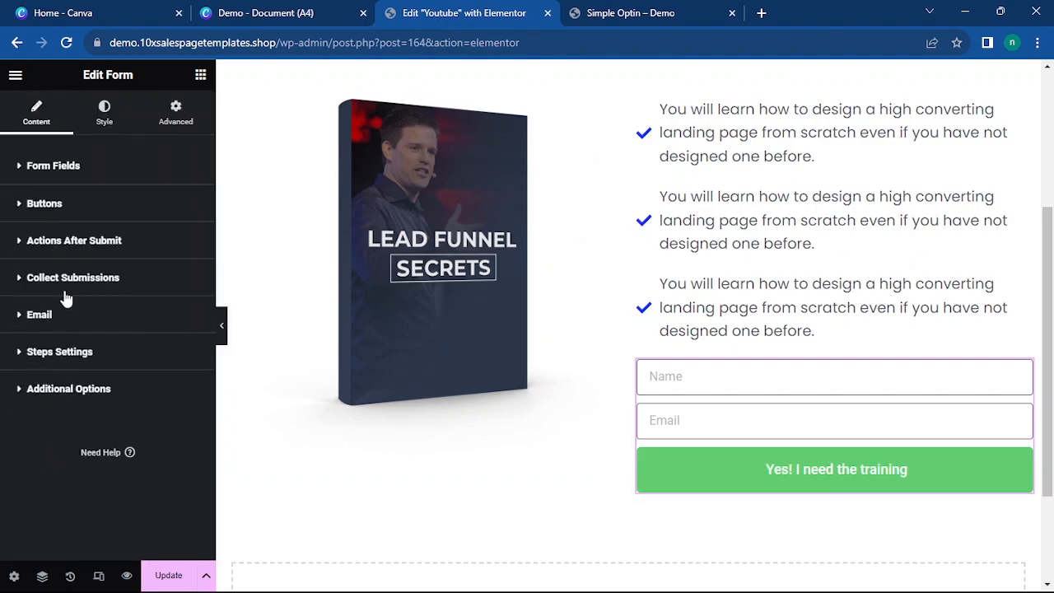
Add a Redirect action to the form's actions after submit, alongside Collect Submissions and Email.
{"action": "left_click", "coordinate": [80, 242]}
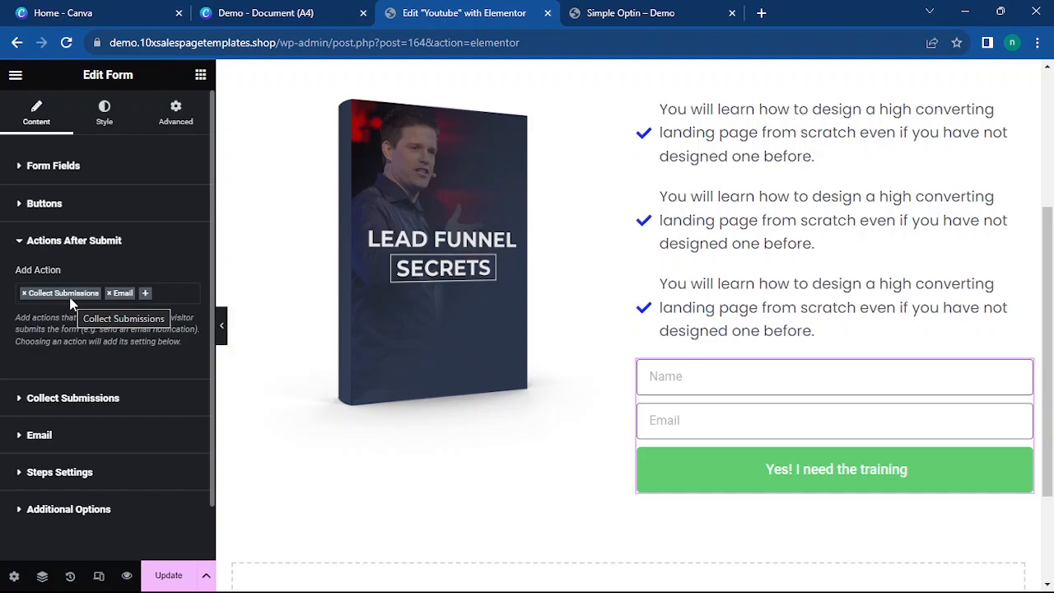
{"action": "left_click", "coordinate": [145, 294]}
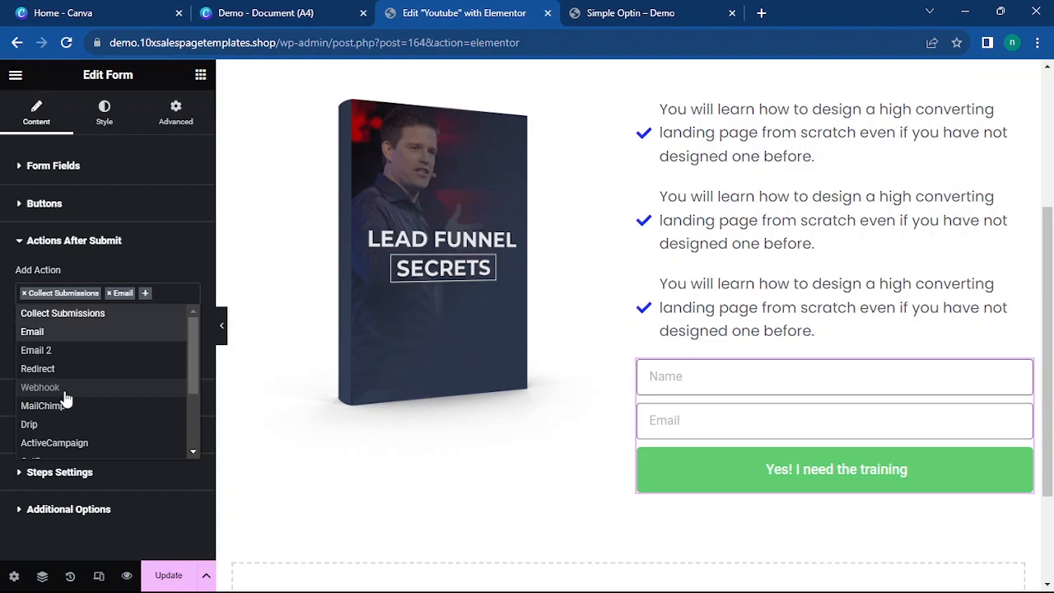
{"action": "scroll", "coordinate": [62, 397], "scroll_direction": "down", "scroll_amount": 3}
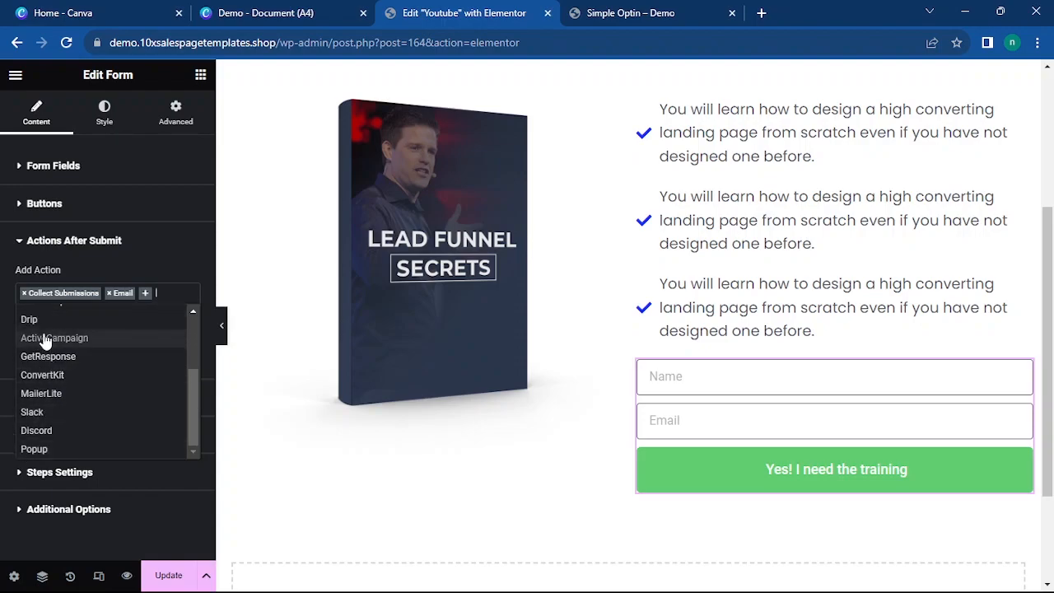
{"action": "scroll", "coordinate": [50, 408], "scroll_direction": "up", "scroll_amount": 3}
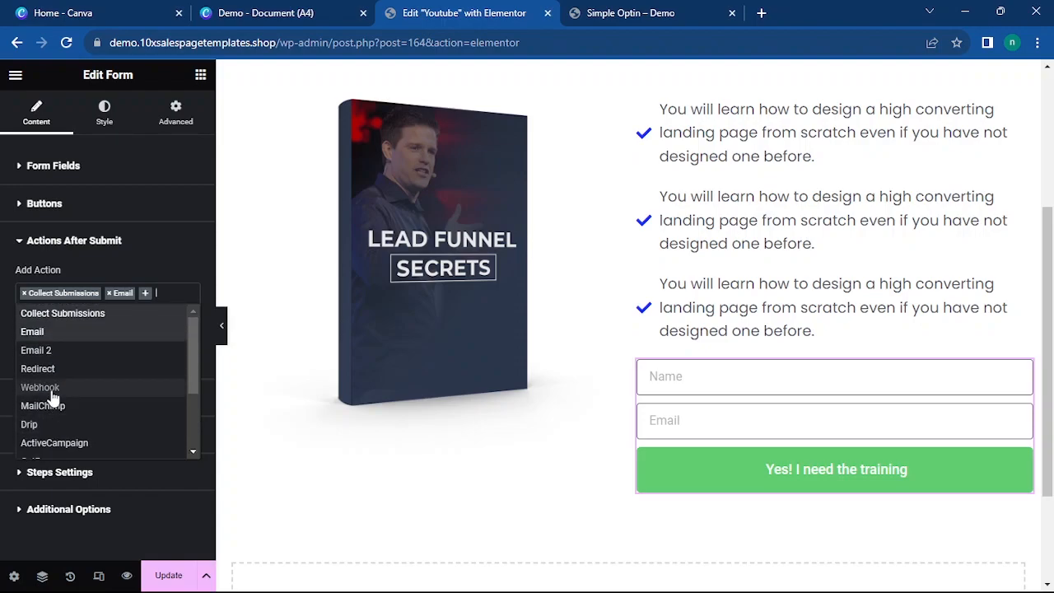
{"action": "scroll", "coordinate": [62, 424], "scroll_direction": "down", "scroll_amount": 3}
{"action": "scroll", "coordinate": [63, 435], "scroll_direction": "up", "scroll_amount": 3}
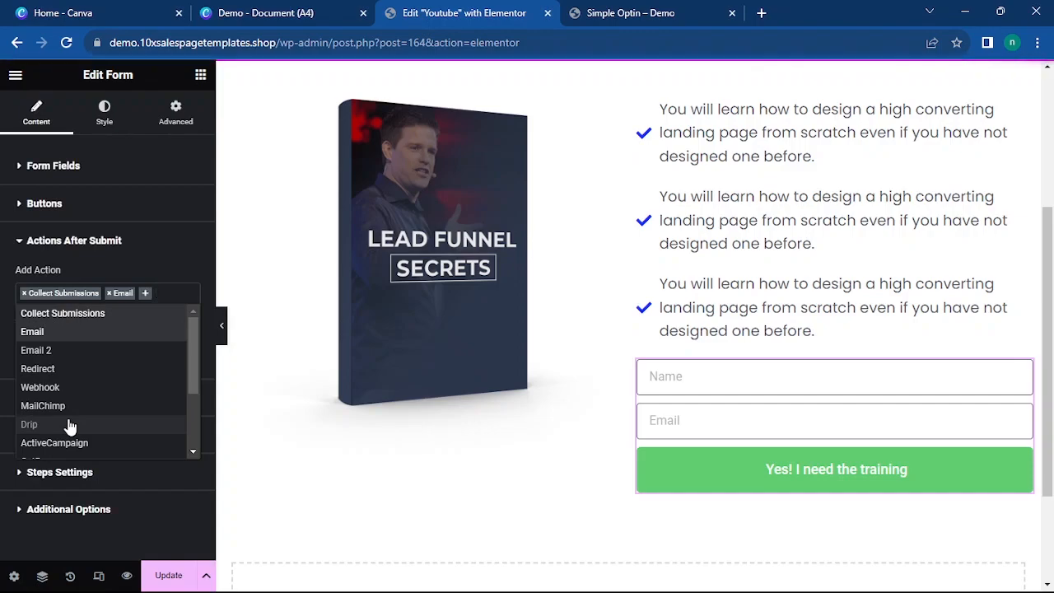
{"action": "left_click", "coordinate": [73, 370]}
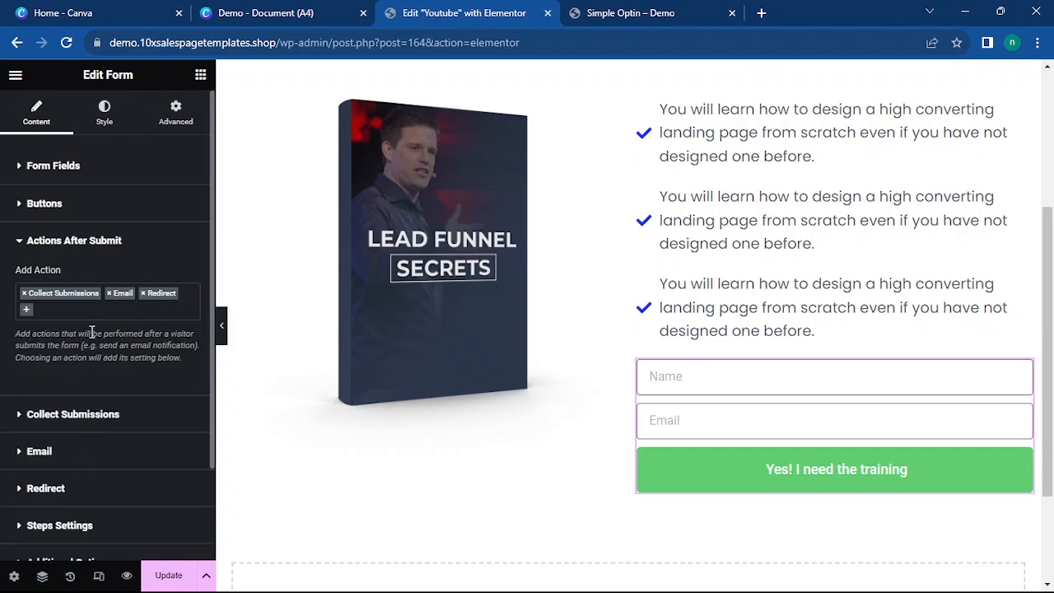
{"action": "left_click", "coordinate": [71, 245]}
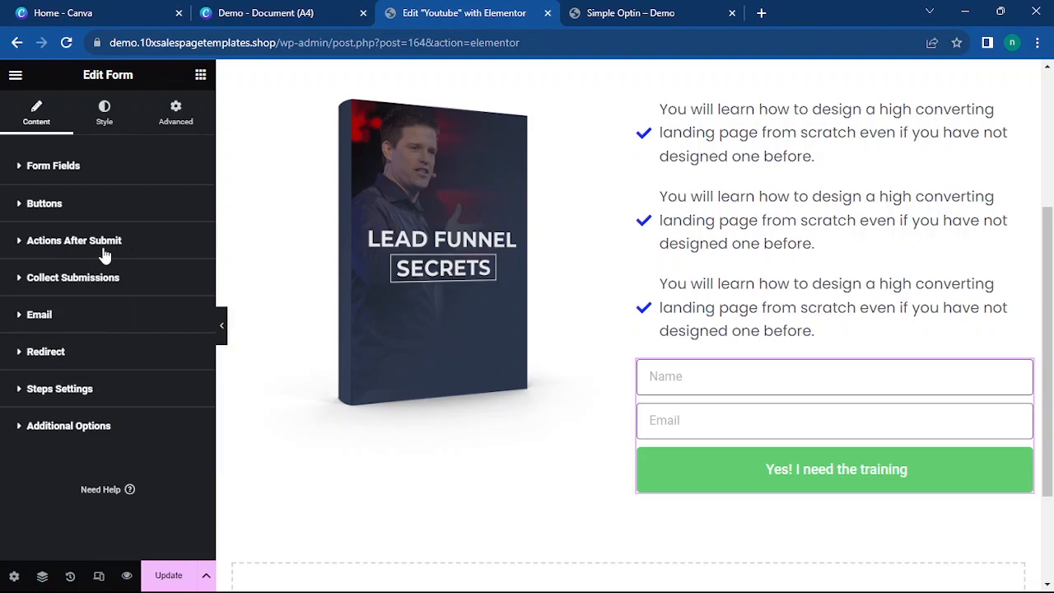
Set the form's redirect link to the placeholder "#".
{"action": "left_click", "coordinate": [70, 353]}
{"action": "left_click", "coordinate": [80, 404]}
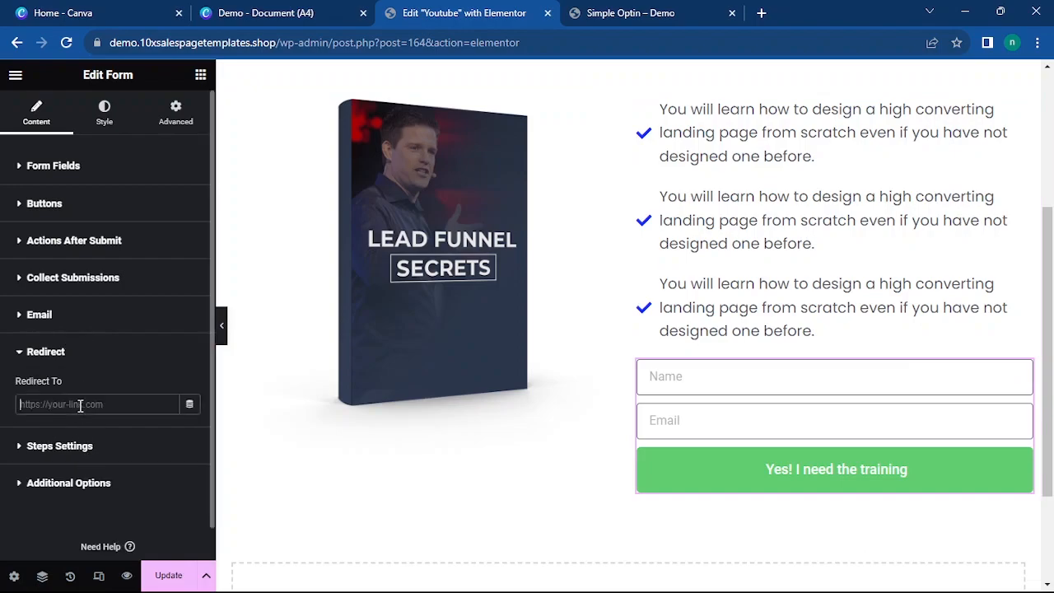
{"action": "type", "text": "#"}
{"action": "left_click", "coordinate": [64, 353]}
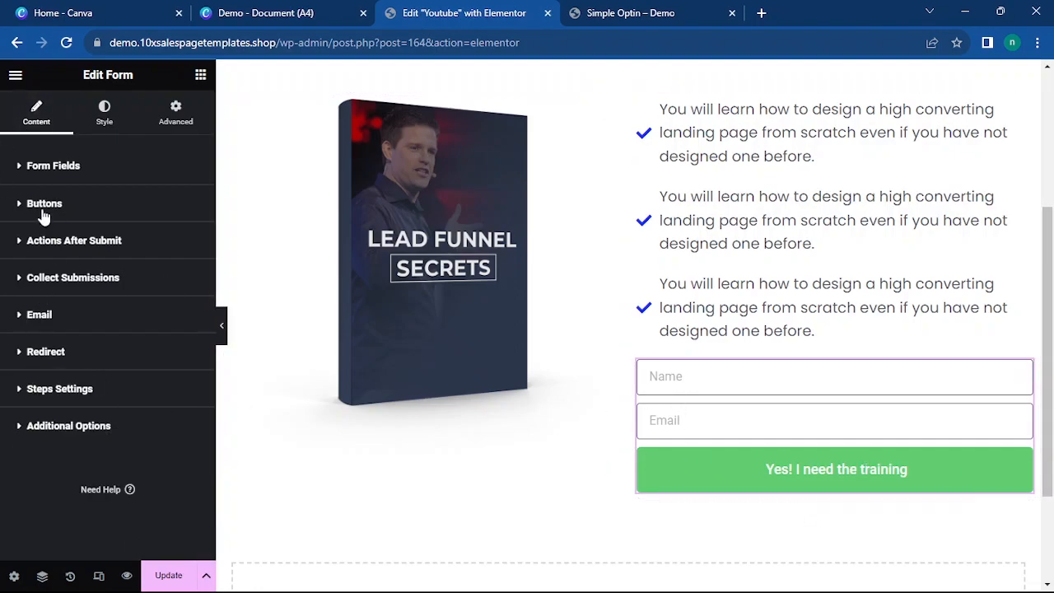
{"action": "left_click", "coordinate": [51, 168]}
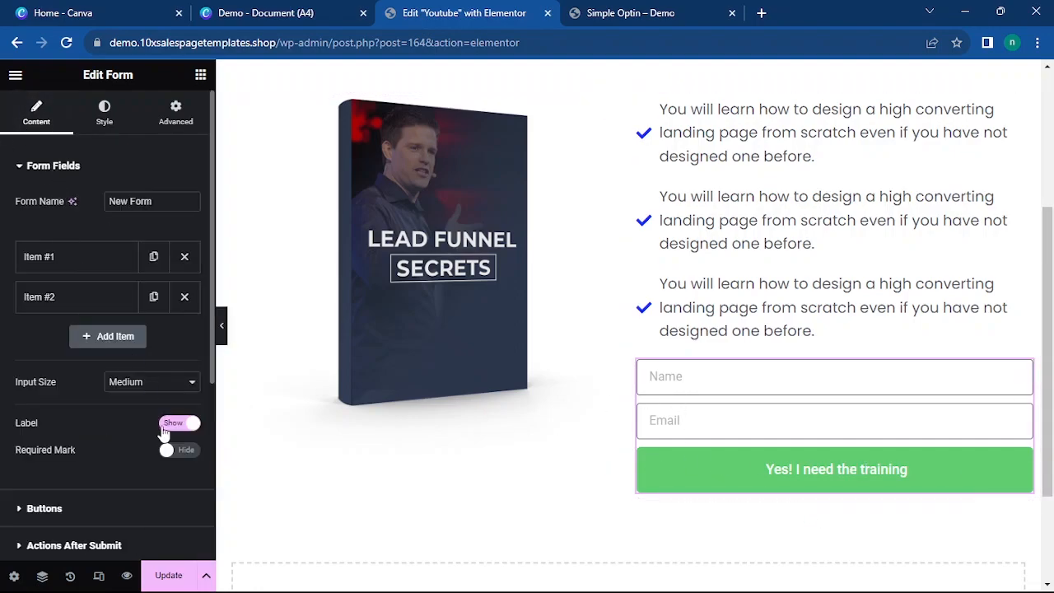
{"action": "left_click", "coordinate": [51, 166]}
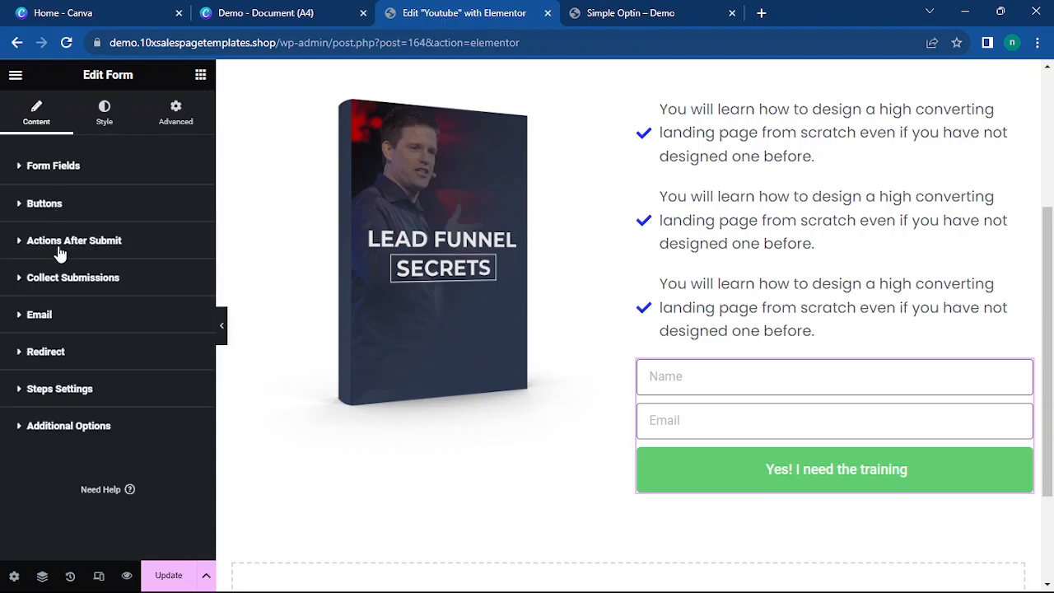
{"action": "left_click", "coordinate": [51, 204]}
{"action": "scroll", "coordinate": [148, 511], "scroll_direction": "down", "scroll_amount": 1}
{"action": "scroll", "coordinate": [132, 507], "scroll_direction": "up", "scroll_amount": 1}
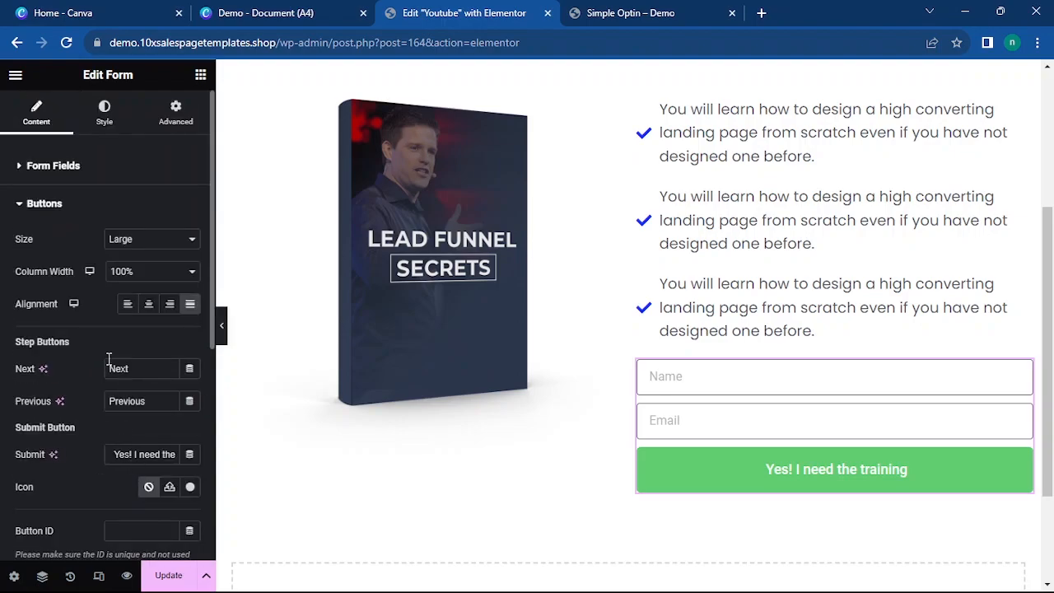
{"action": "left_click", "coordinate": [33, 206]}
Set the border radius of the form's input fields to 0 on all sides.
{"action": "left_click", "coordinate": [104, 111]}
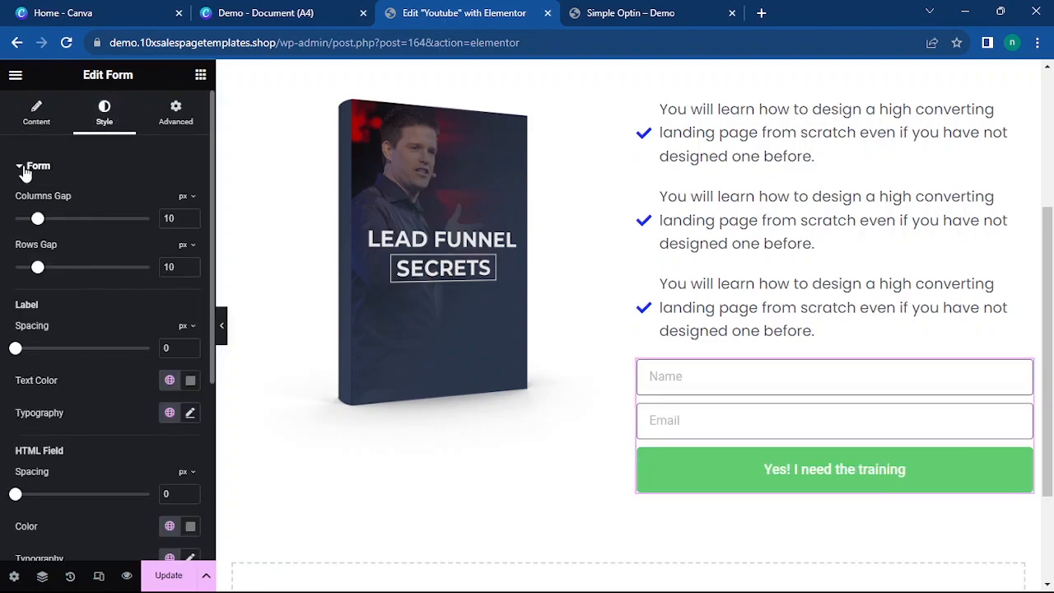
{"action": "scroll", "coordinate": [118, 295], "scroll_direction": "down", "scroll_amount": 3}
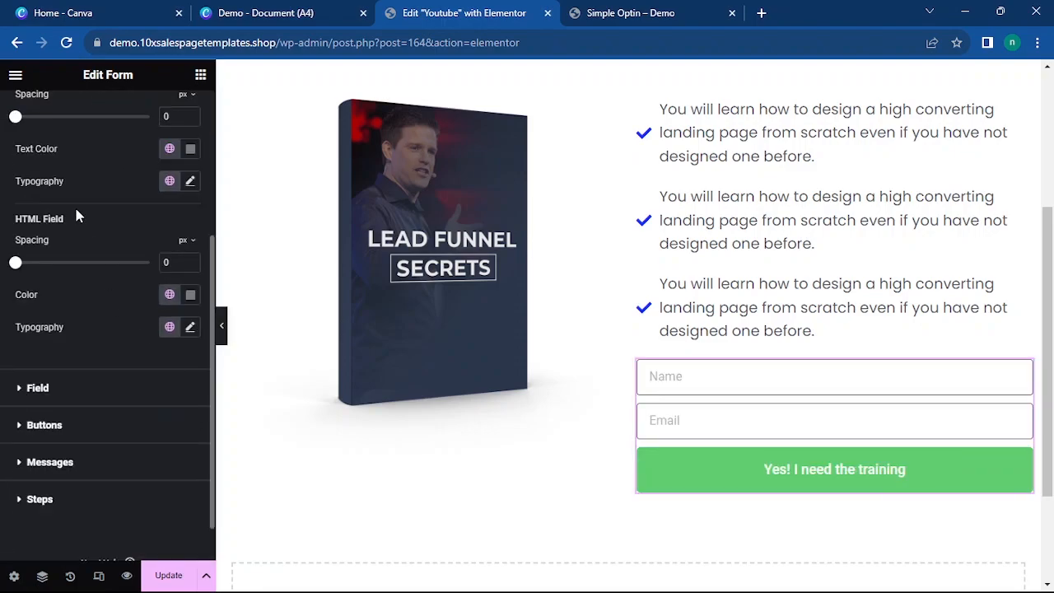
{"action": "scroll", "coordinate": [76, 215], "scroll_direction": "up", "scroll_amount": 5}
{"action": "left_click", "coordinate": [37, 167]}
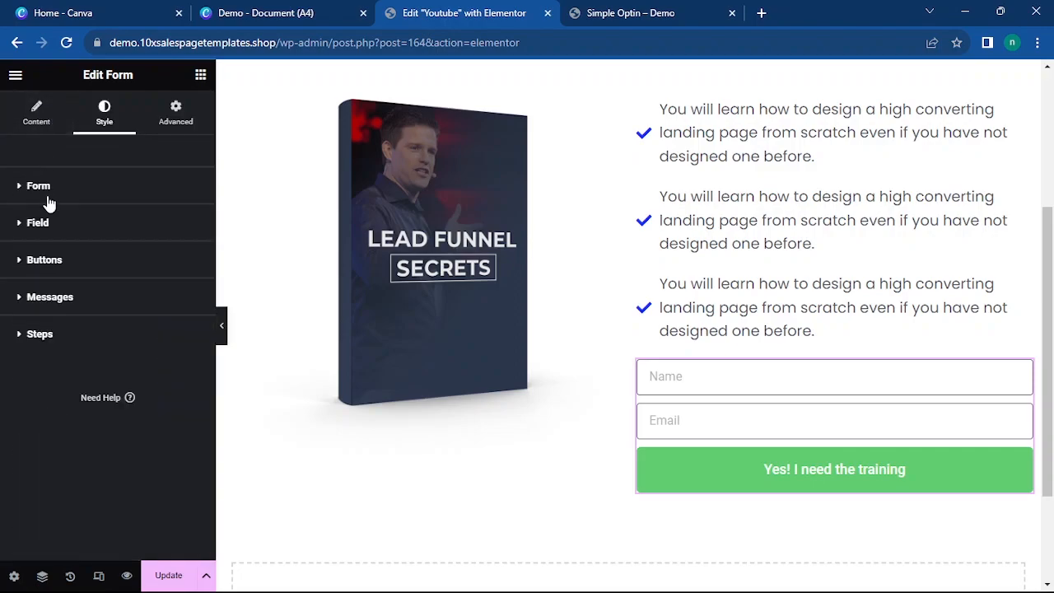
{"action": "left_click", "coordinate": [47, 224]}
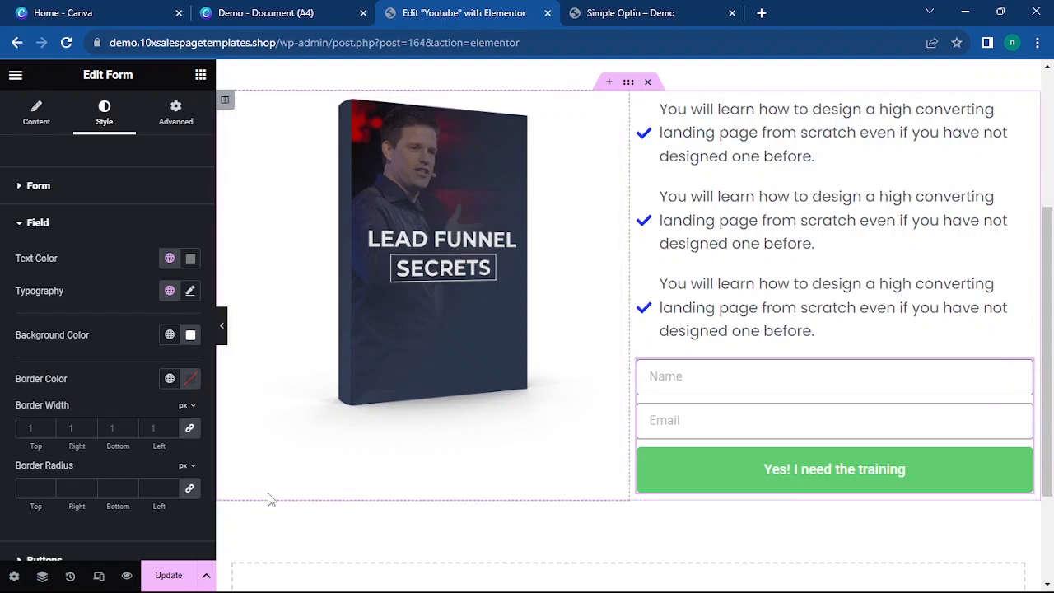
{"action": "left_click", "coordinate": [190, 489]}
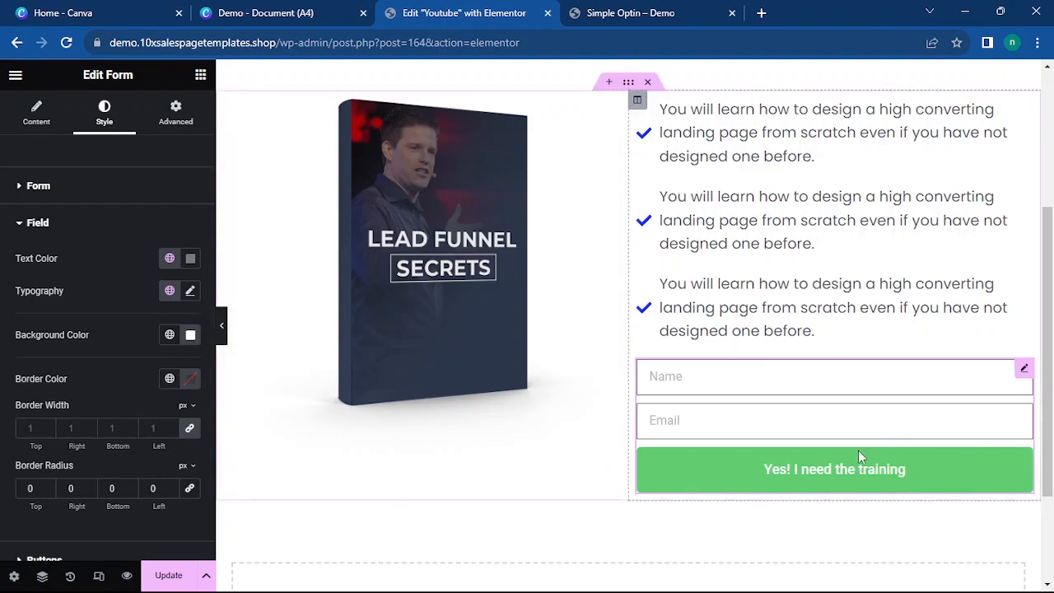
Set the form fields' typography to Poppins at 16 px.
{"action": "left_click", "coordinate": [190, 292]}
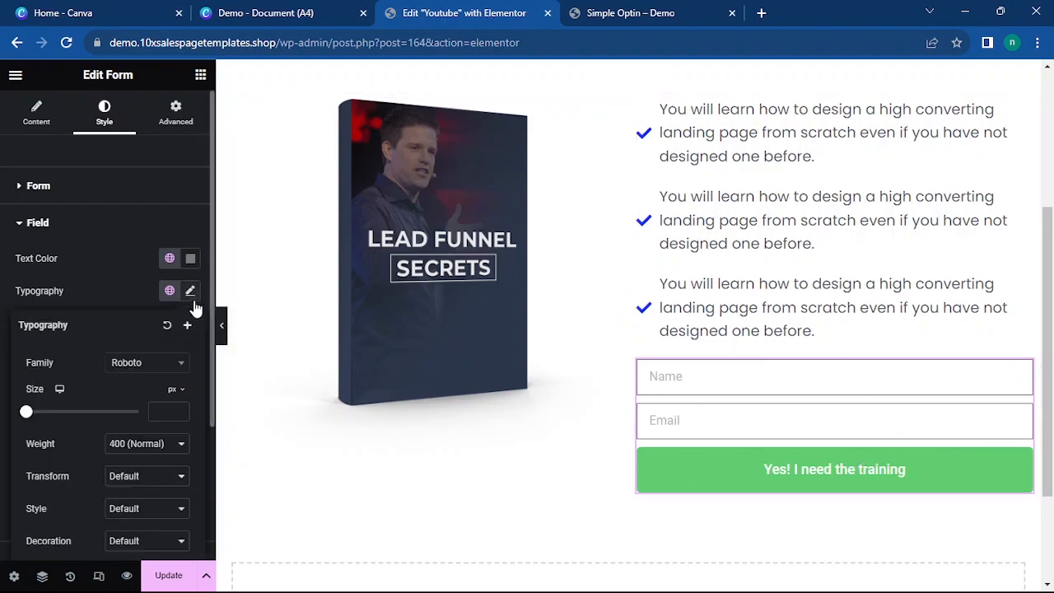
{"action": "left_click", "coordinate": [149, 365]}
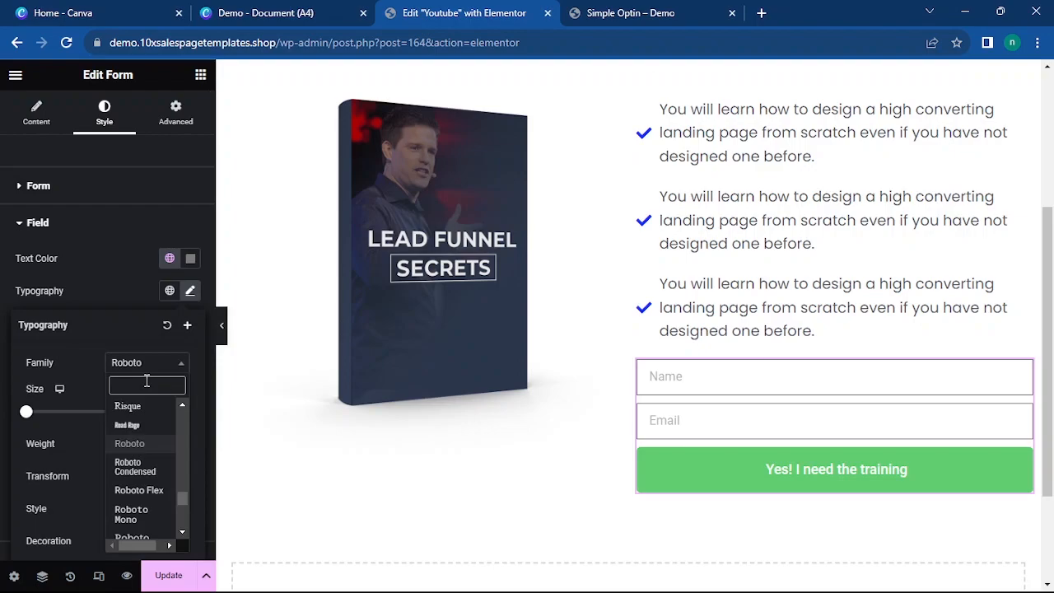
{"action": "type", "text": "pop"}
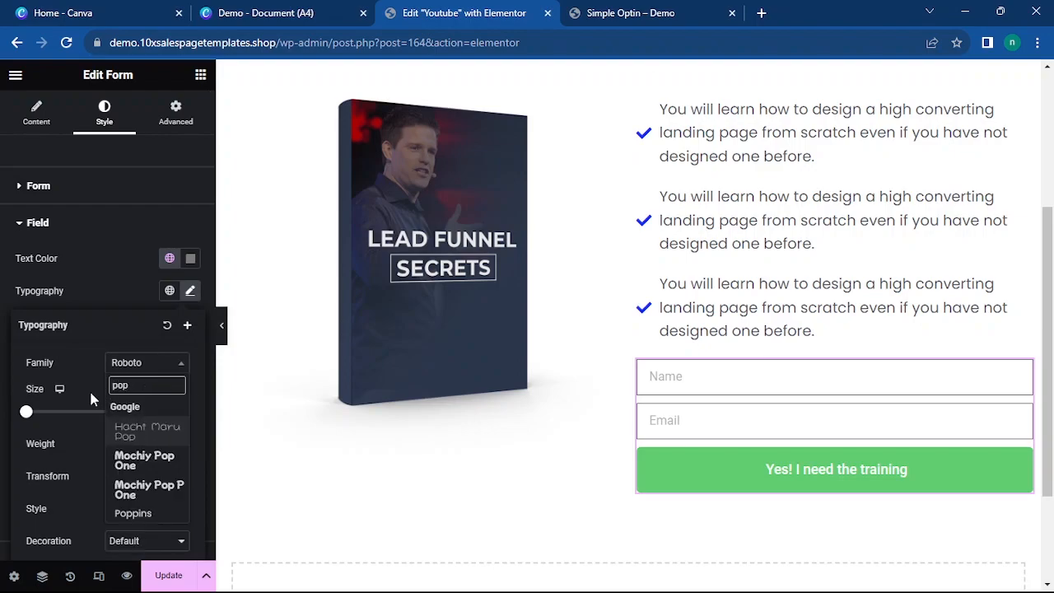
{"action": "left_click", "coordinate": [155, 514]}
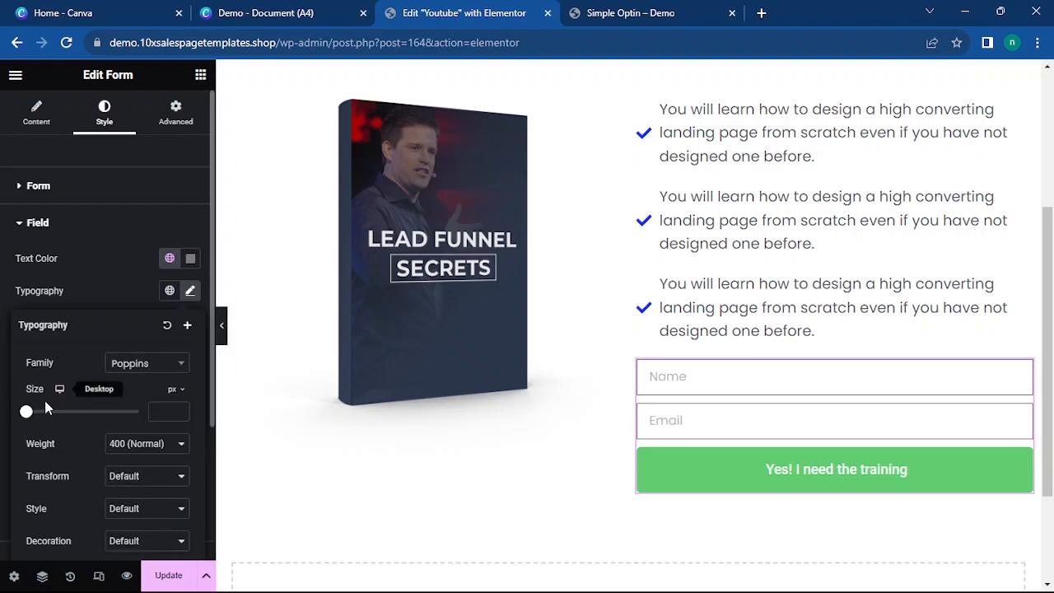
{"action": "left_click_drag", "start_coordinate": [26, 410], "coordinate": [39, 411]}
{"action": "double_click", "coordinate": [168, 409]}
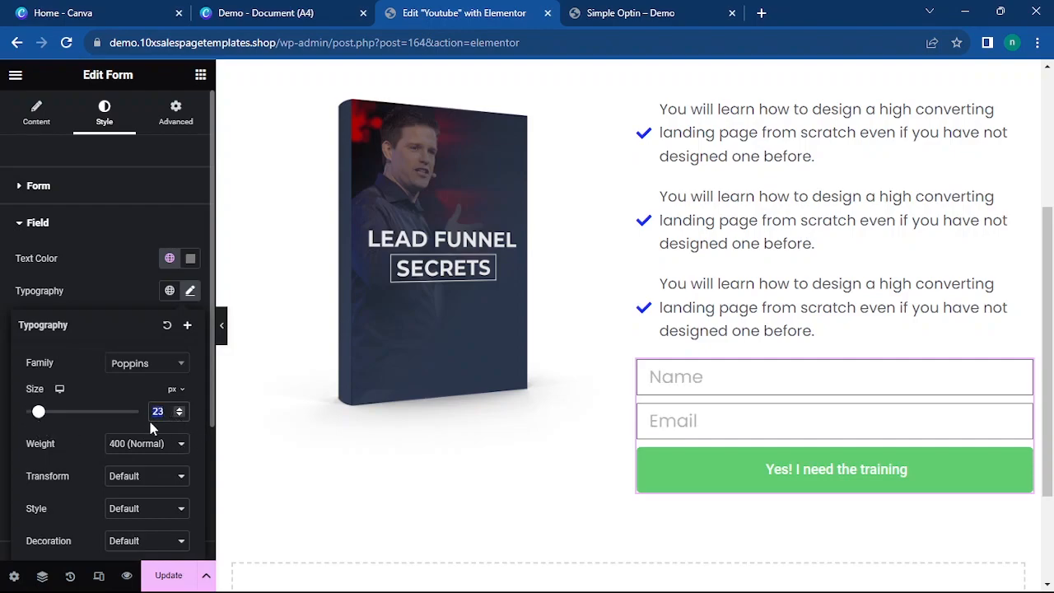
{"action": "type", "text": "1"}
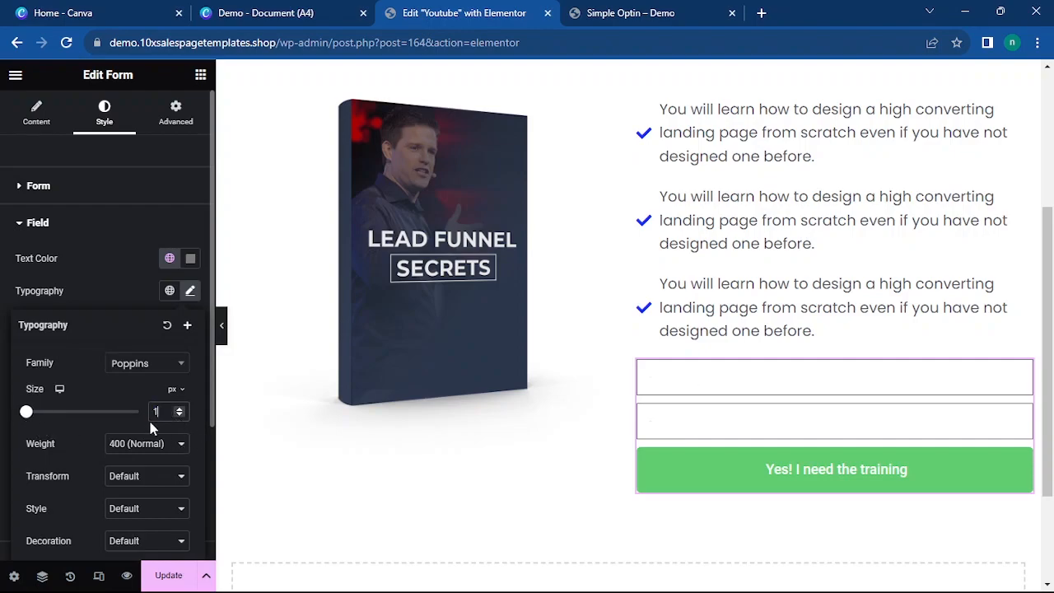
{"action": "type", "text": "6"}
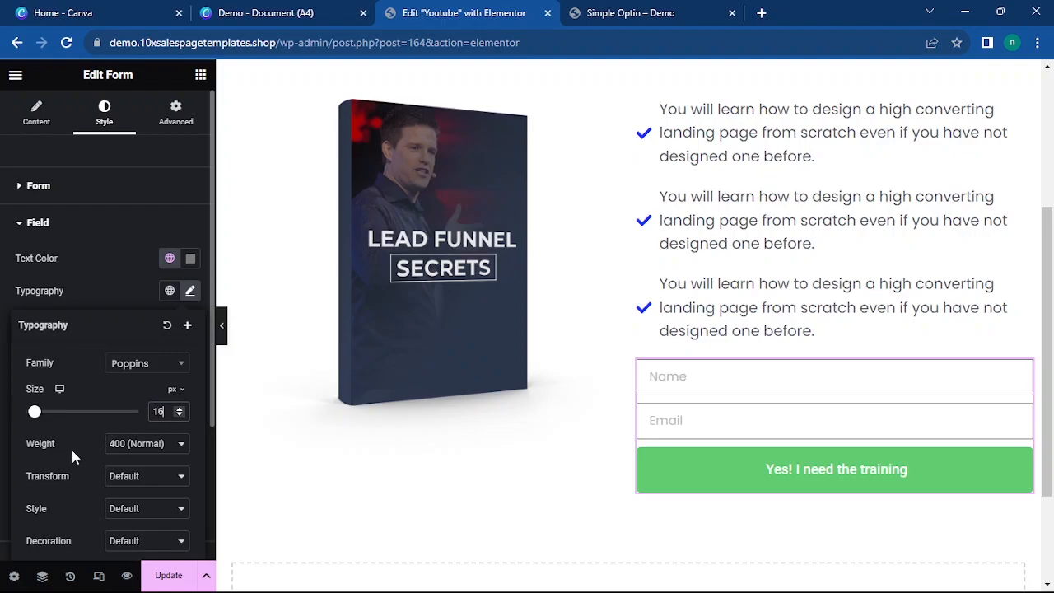
{"action": "left_click", "coordinate": [190, 290]}
Change the form fields' text color to a lighter grey.
{"action": "left_click", "coordinate": [190, 257]}
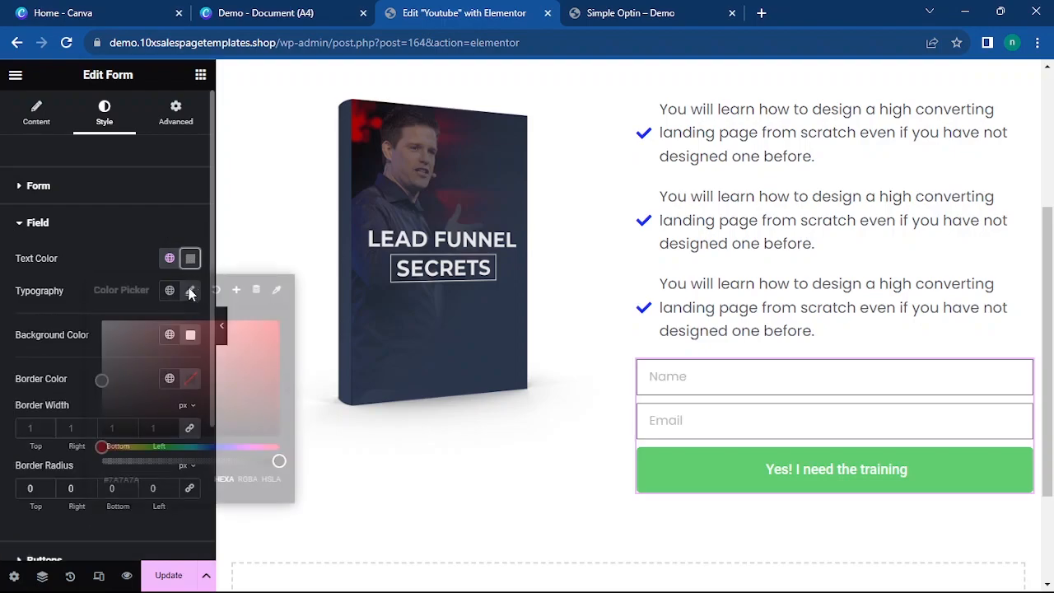
{"action": "left_click_drag", "start_coordinate": [103, 383], "coordinate": [98, 344]}
{"action": "left_click", "coordinate": [237, 386]}
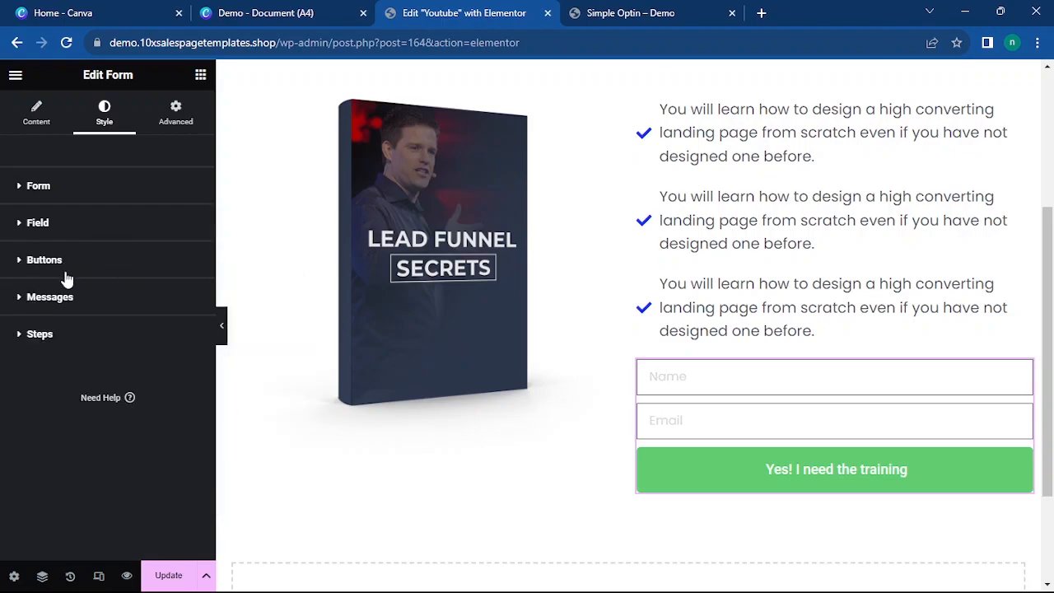
Set the form submit button's typography to Poppins at 21 px.
{"action": "left_click", "coordinate": [63, 268]}
{"action": "left_click", "coordinate": [196, 296]}
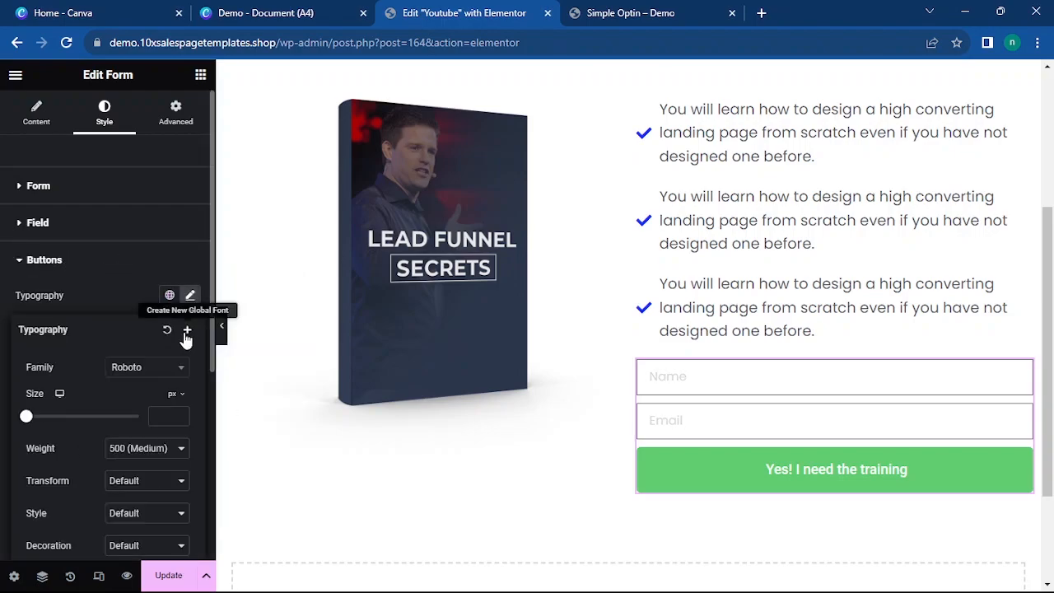
{"action": "left_click", "coordinate": [148, 367]}
{"action": "type", "text": "pop"}
{"action": "left_click", "coordinate": [141, 517]}
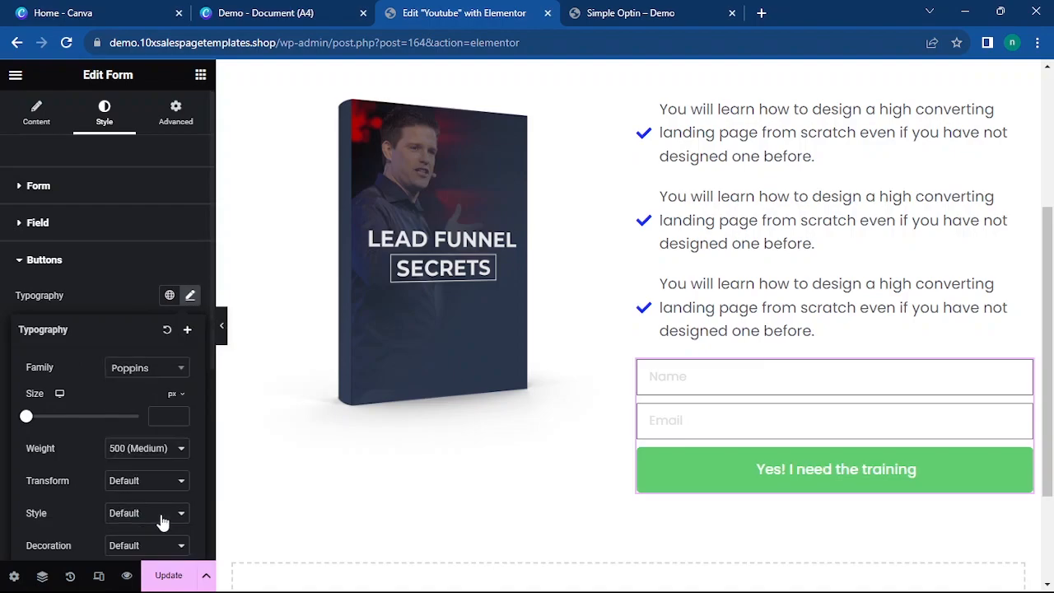
{"action": "left_click_drag", "start_coordinate": [28, 418], "coordinate": [40, 425]}
{"action": "left_click", "coordinate": [178, 421]}
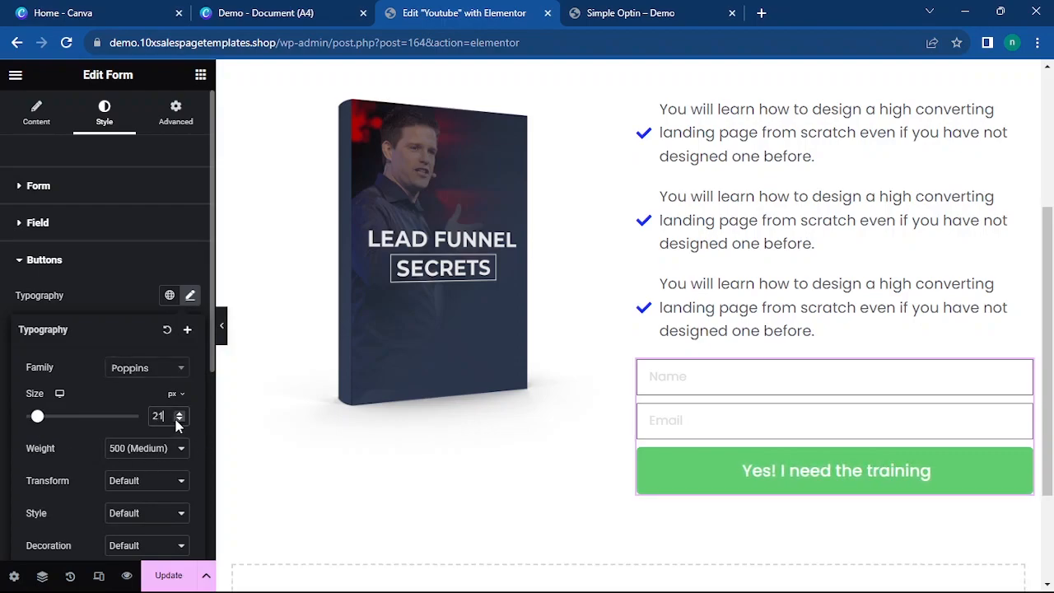
Change the submit button's background color to blue #002EC7.
{"action": "left_click", "coordinate": [79, 259]}
{"action": "left_click", "coordinate": [77, 296]}
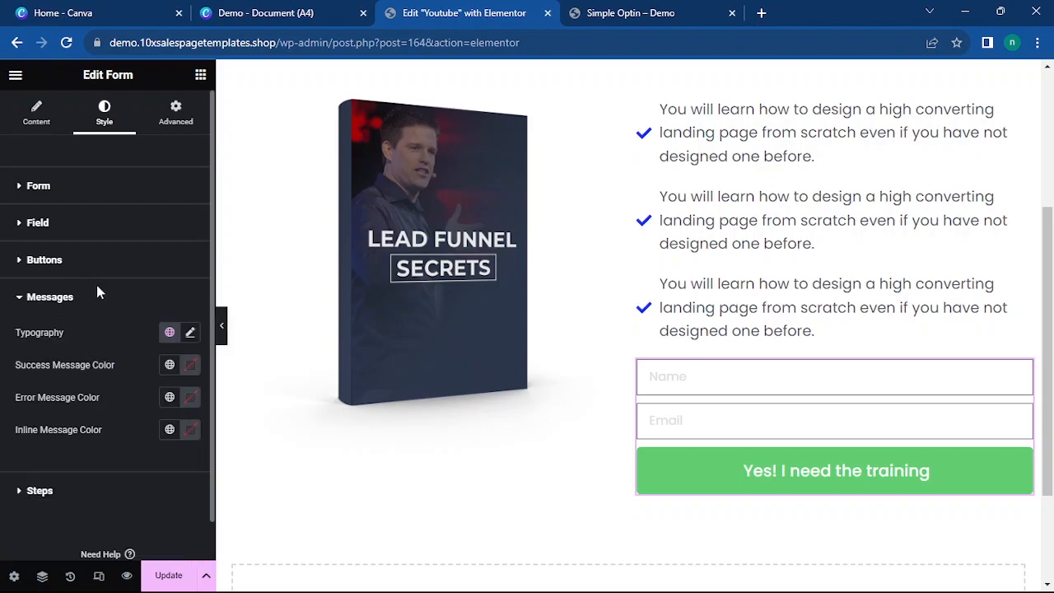
{"action": "left_click", "coordinate": [91, 260]}
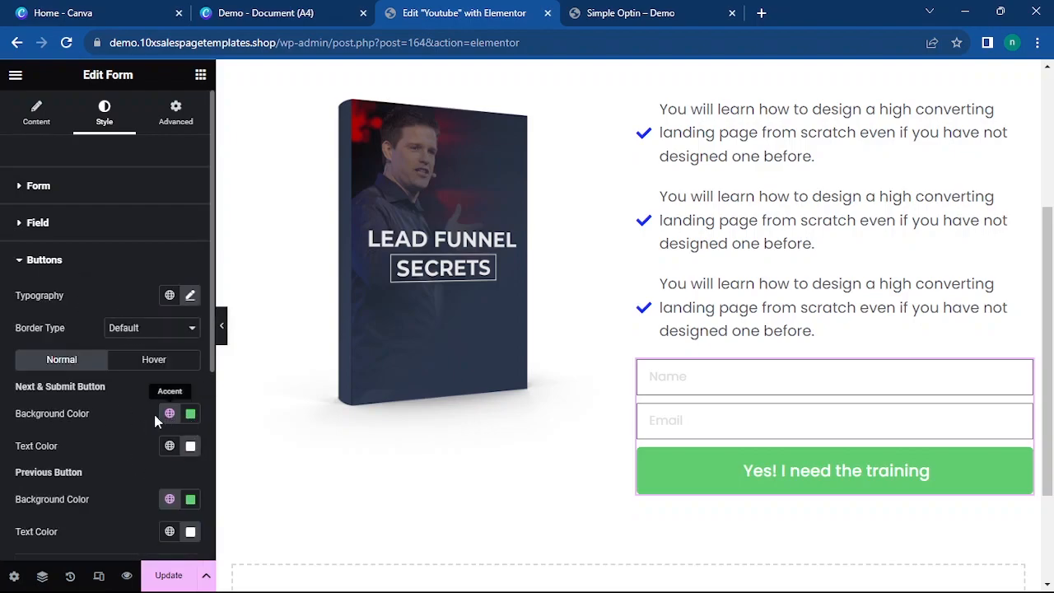
{"action": "left_click", "coordinate": [191, 415]}
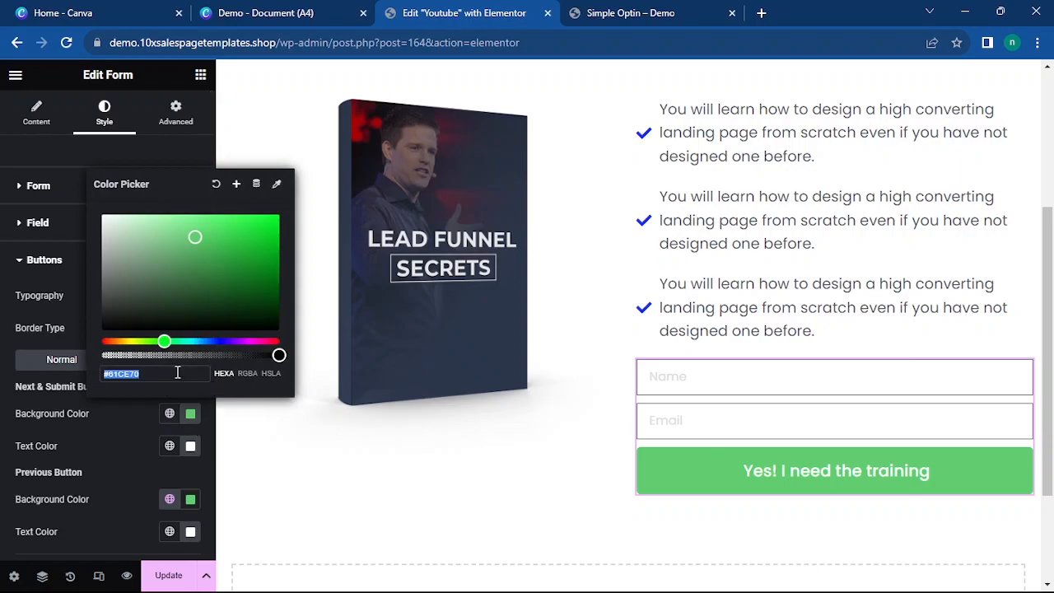
{"action": "left_click_drag", "start_coordinate": [164, 342], "coordinate": [212, 342]}
{"action": "mouse_move", "coordinate": [238, 239]}
{"action": "left_mouse_down"}
{"action": "mouse_move", "coordinate": [273, 218]}
{"action": "mouse_move", "coordinate": [279, 240]}
{"action": "left_mouse_up"}
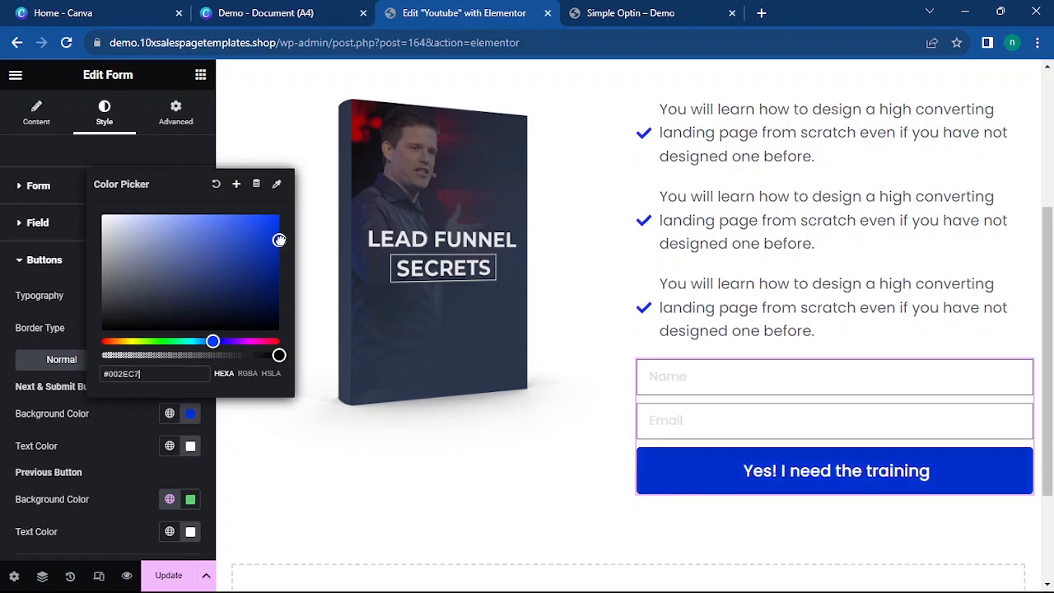
{"action": "left_click", "coordinate": [227, 346]}
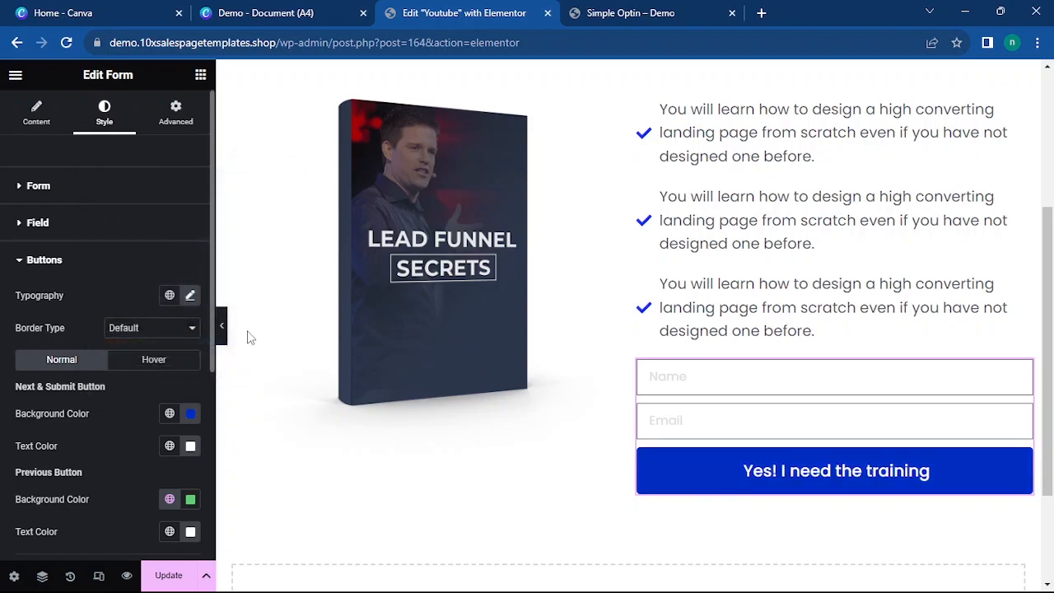
Set the form button's border radius to 0 on all sides.
{"action": "scroll", "coordinate": [214, 374], "scroll_direction": "down", "scroll_amount": 4}
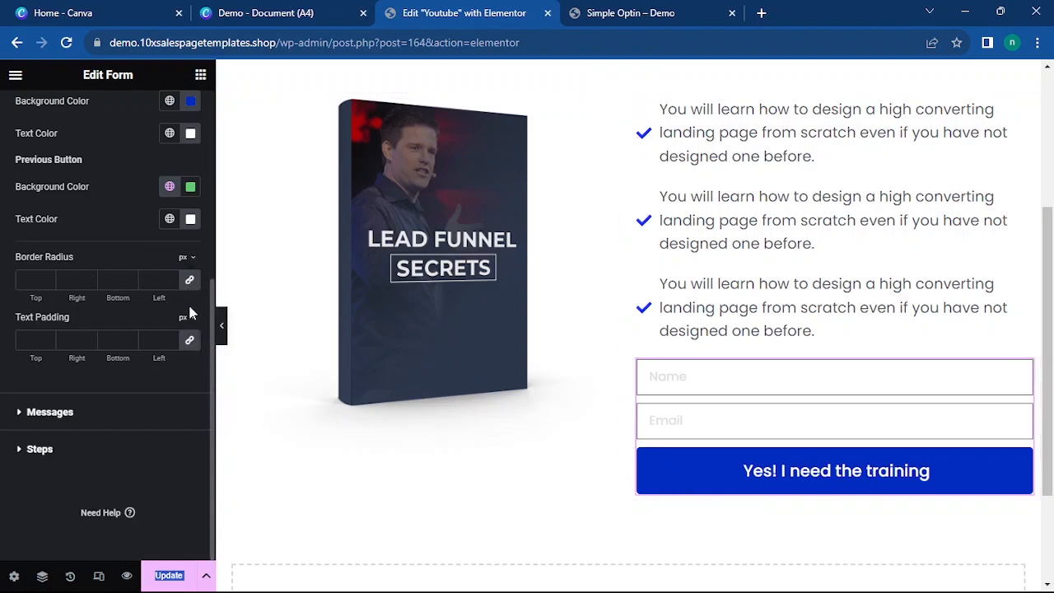
{"action": "left_click", "coordinate": [189, 280]}
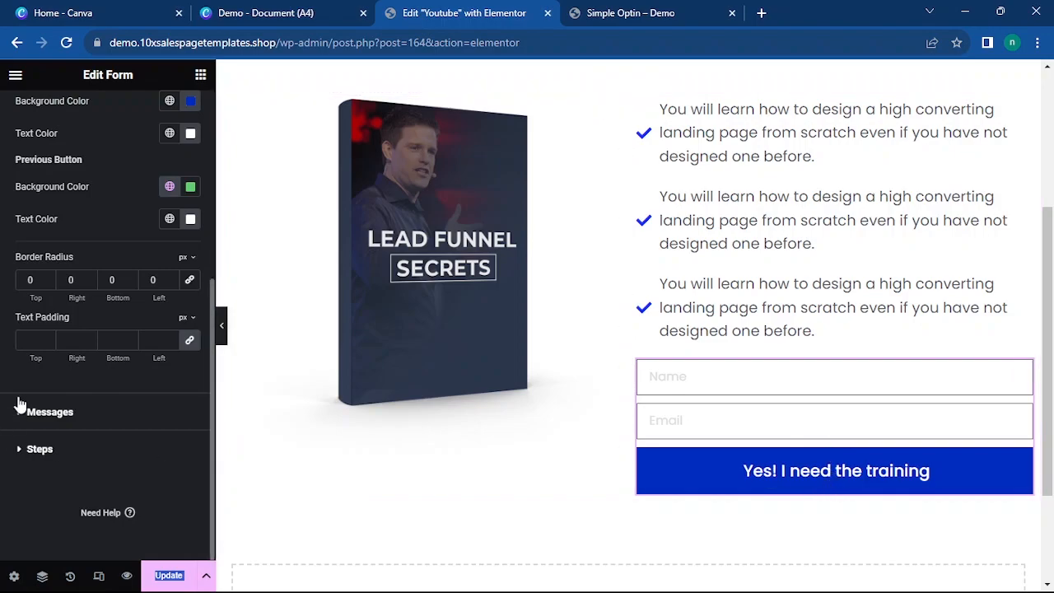
{"action": "scroll", "coordinate": [118, 428], "scroll_direction": "up", "scroll_amount": 2}
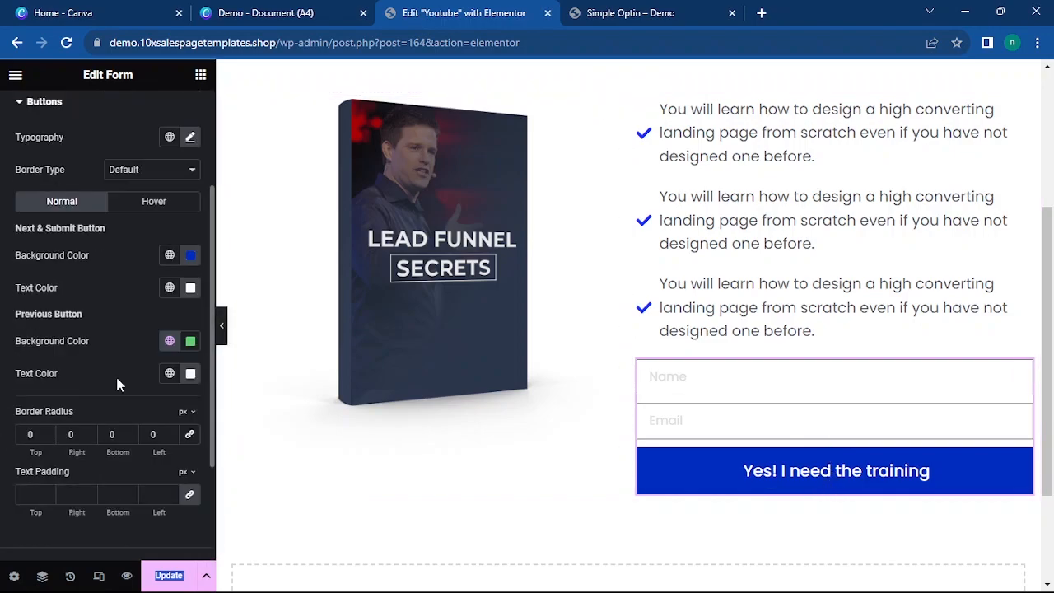
{"action": "scroll", "coordinate": [56, 228], "scroll_direction": "up", "scroll_amount": 1}
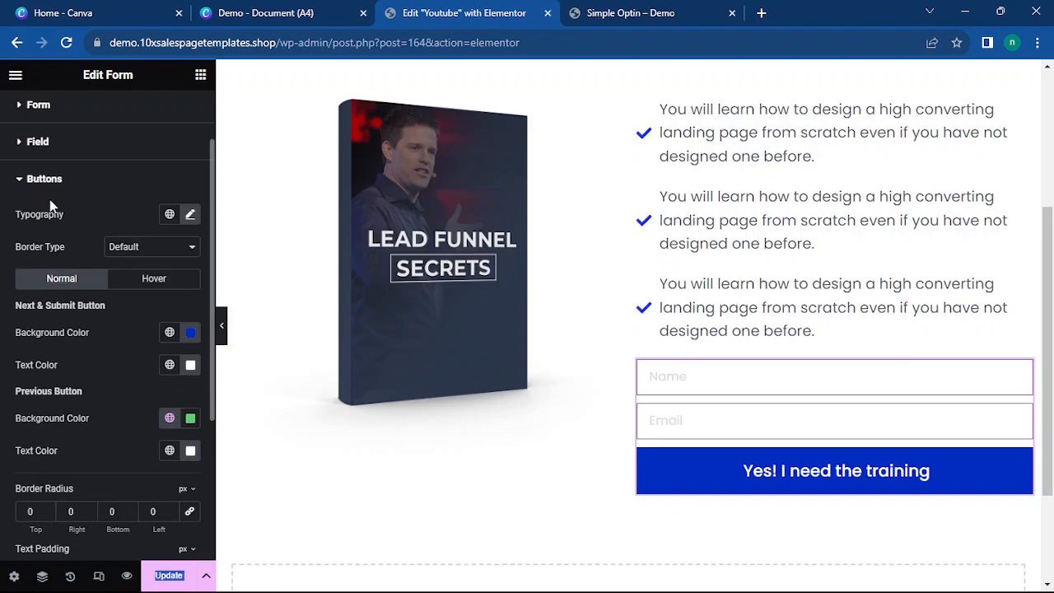
{"action": "left_click", "coordinate": [45, 188]}
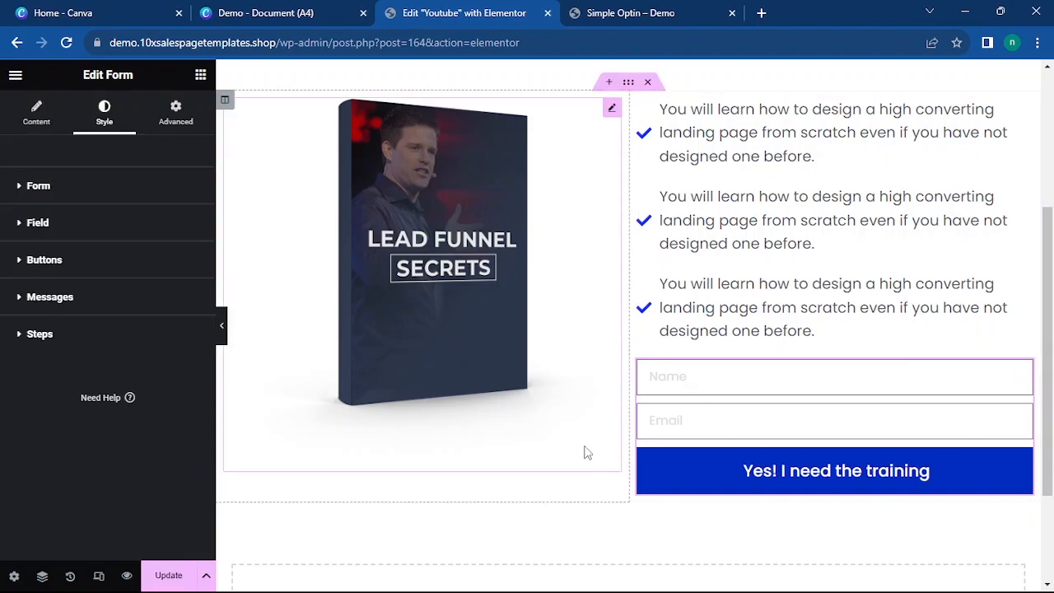
Examine the section below the opt-in form on the Simple Optin demo page, and return to the Elementor editor.
{"action": "scroll", "coordinate": [741, 329], "scroll_direction": "up", "scroll_amount": 3}
{"action": "scroll", "coordinate": [746, 331], "scroll_direction": "down", "scroll_amount": 5}
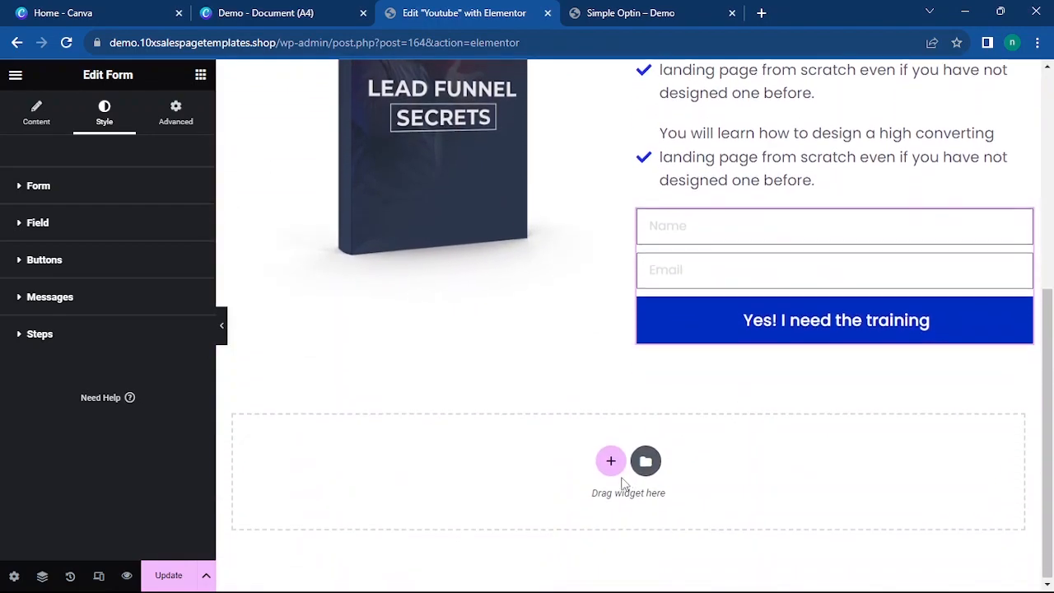
{"action": "left_click", "coordinate": [658, 10]}
{"action": "scroll", "coordinate": [461, 494], "scroll_direction": "down", "scroll_amount": 2}
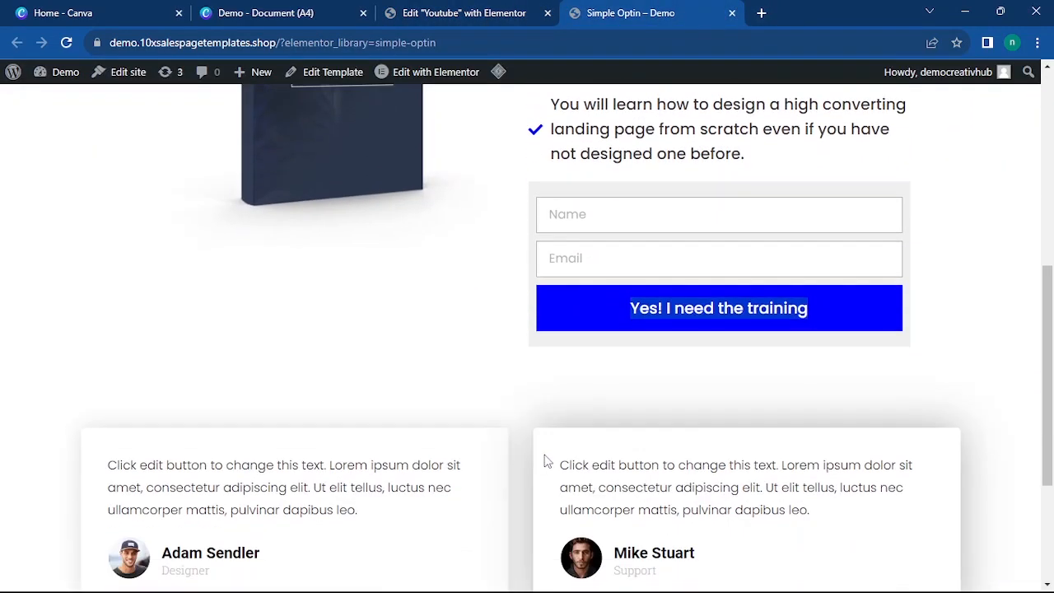
{"action": "scroll", "coordinate": [546, 459], "scroll_direction": "down", "scroll_amount": 1}
{"action": "left_click", "coordinate": [449, 12]}
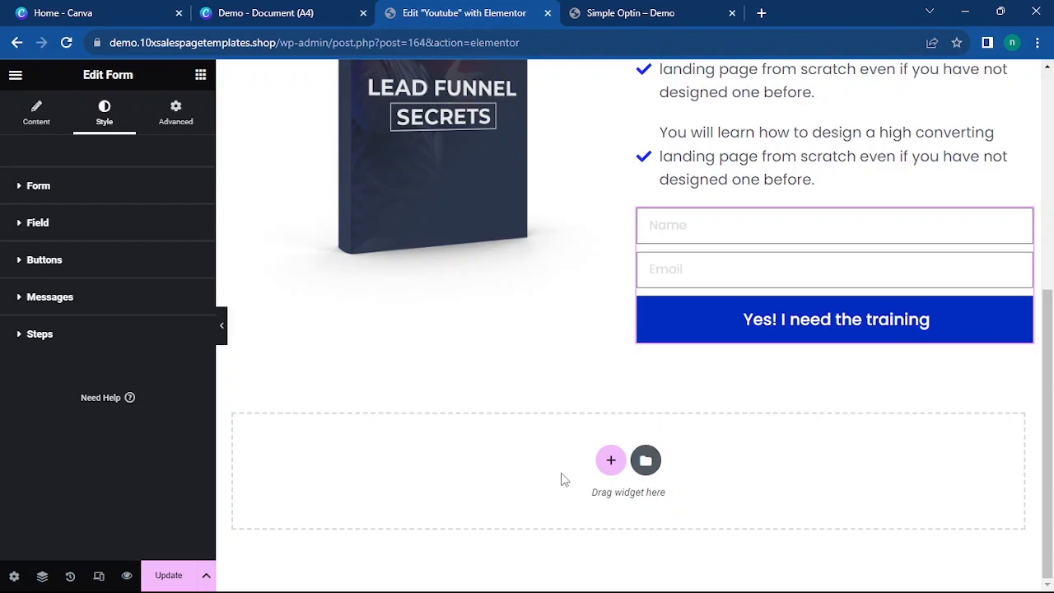
Open the template library for a new section and filter its blocks by the Testimonials category.
{"action": "left_click", "coordinate": [647, 459]}
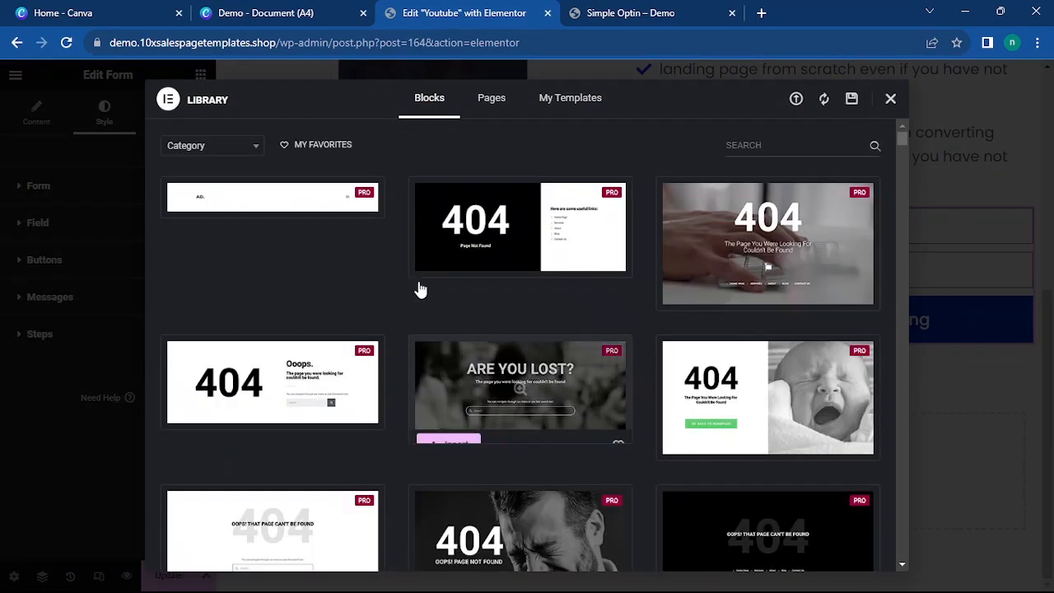
{"action": "scroll", "coordinate": [636, 462], "scroll_direction": "down", "scroll_amount": 4}
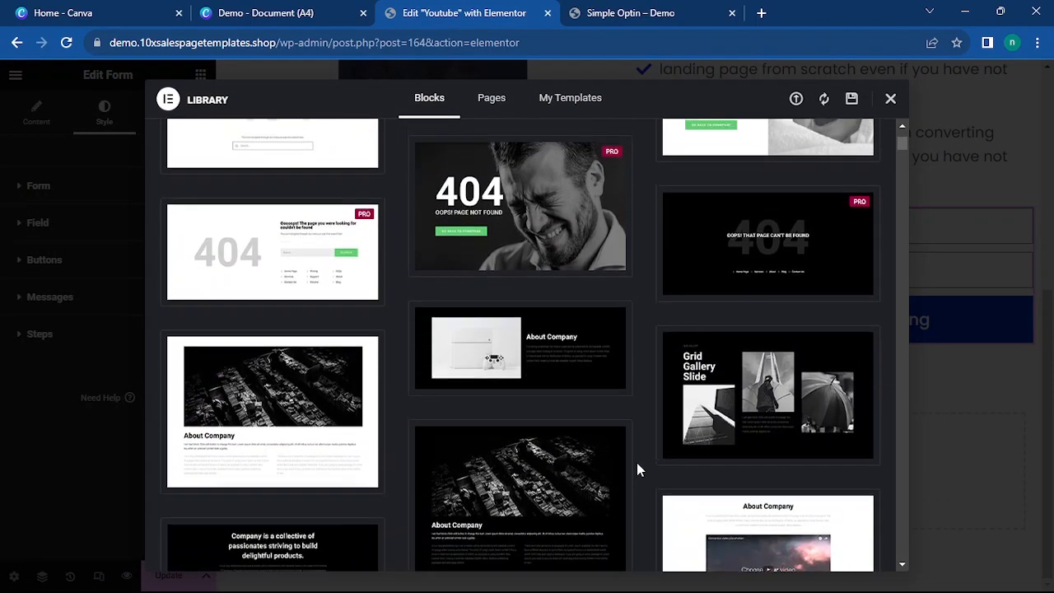
{"action": "scroll", "coordinate": [692, 337], "scroll_direction": "up", "scroll_amount": 4}
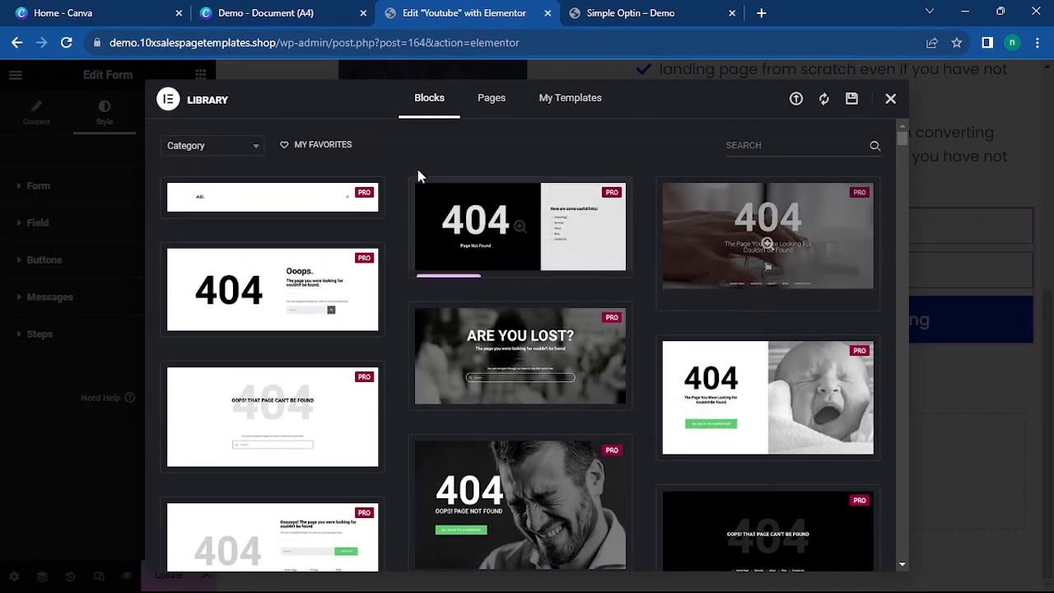
{"action": "left_click", "coordinate": [234, 155]}
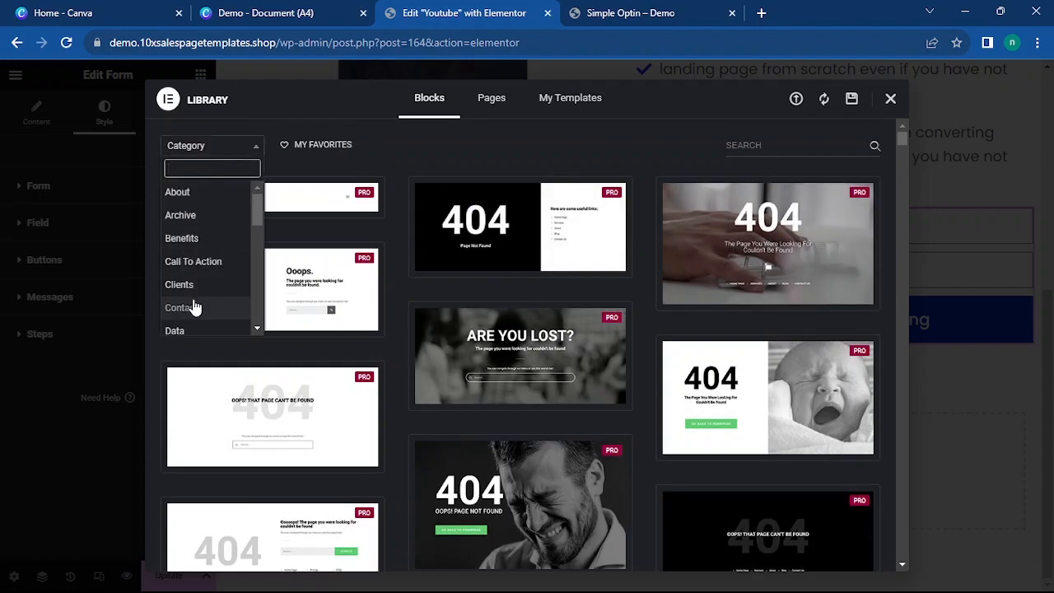
{"action": "scroll", "coordinate": [192, 302], "scroll_direction": "down", "scroll_amount": 3}
{"action": "scroll", "coordinate": [197, 305], "scroll_direction": "down", "scroll_amount": 4}
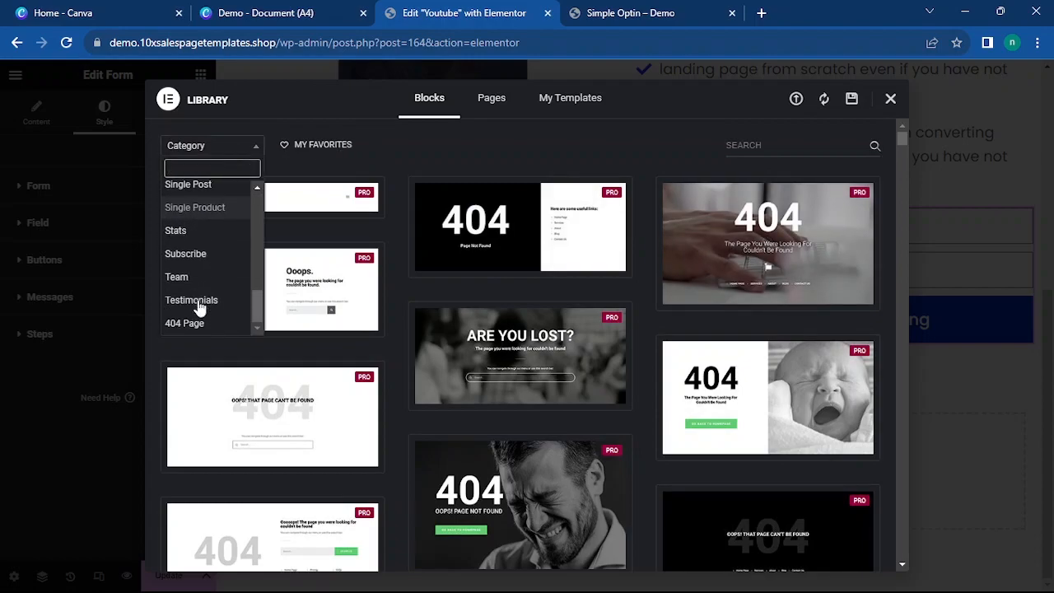
{"action": "left_click", "coordinate": [204, 309]}
Insert the light two-card "Check Out Our Testimonials" block below the opt-in section.
{"action": "scroll", "coordinate": [493, 345], "scroll_direction": "down", "scroll_amount": 5}
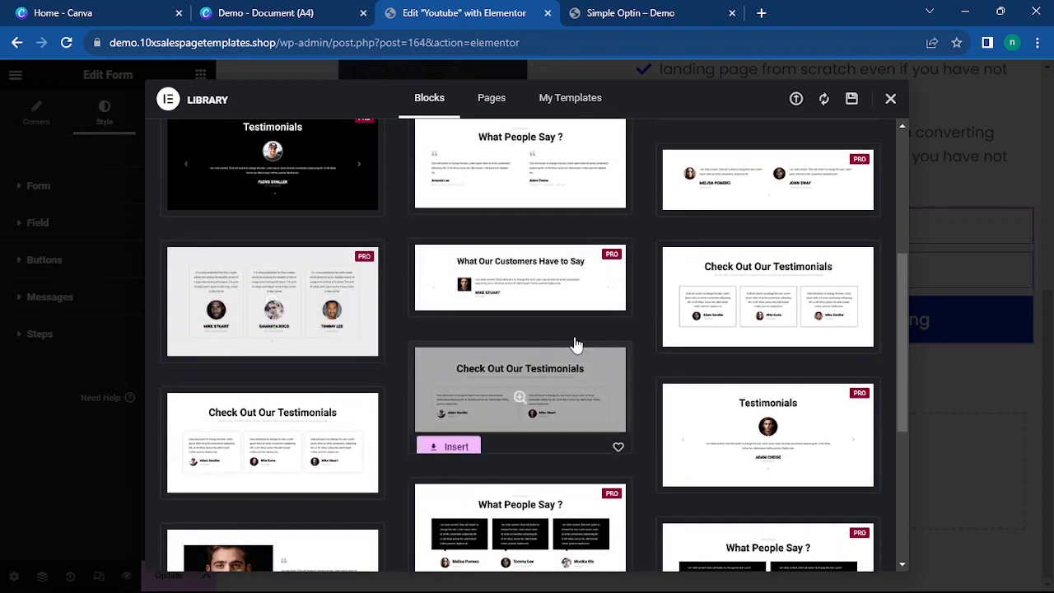
{"action": "scroll", "coordinate": [428, 344], "scroll_direction": "up", "scroll_amount": 1}
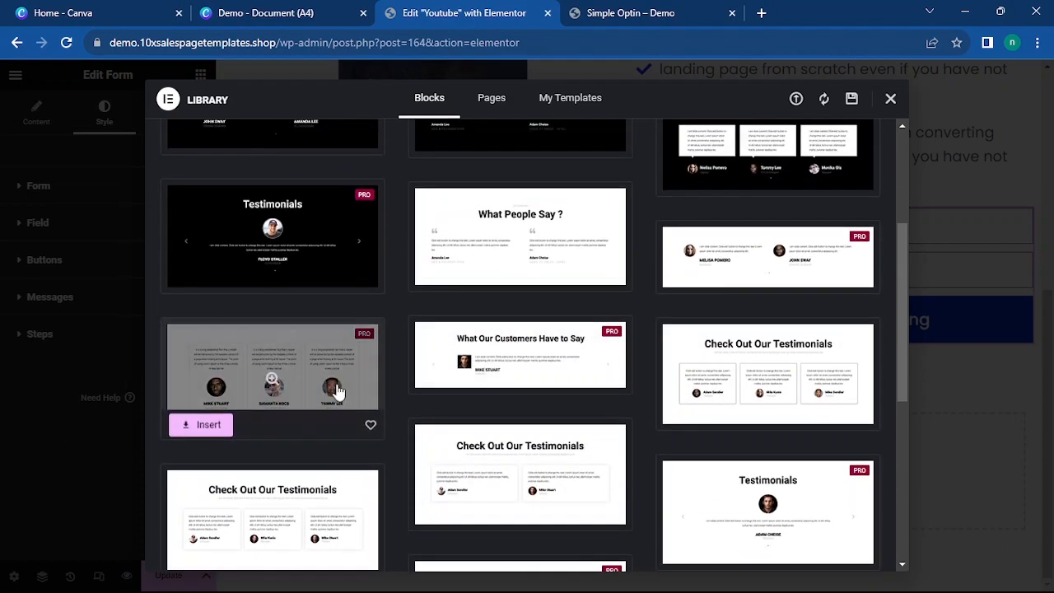
{"action": "mouse_move", "coordinate": [452, 519]}
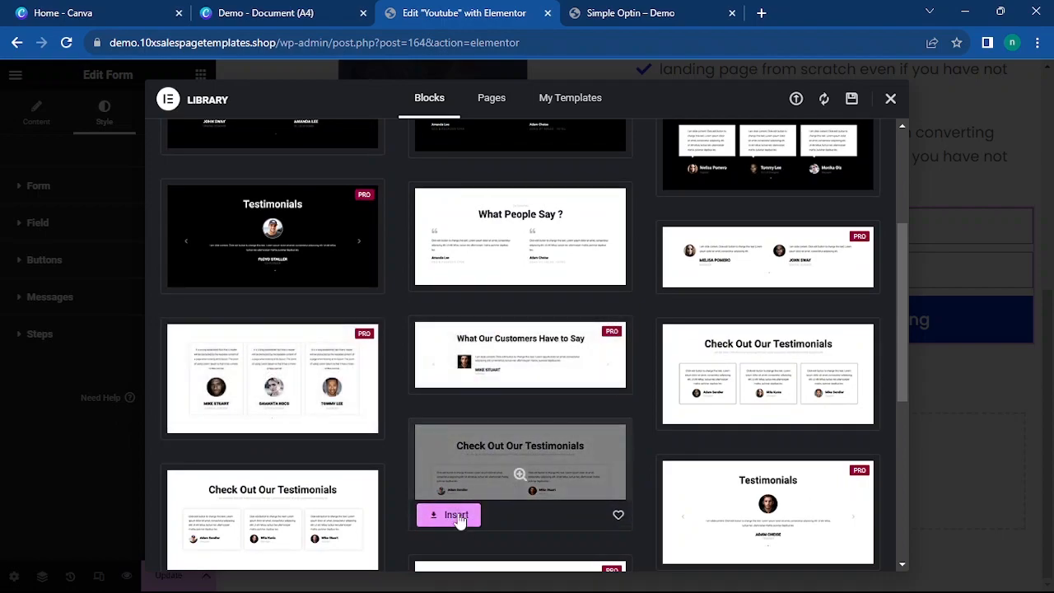
{"action": "scroll", "coordinate": [452, 519], "scroll_direction": "down", "scroll_amount": 2}
{"action": "left_click", "coordinate": [450, 362]}
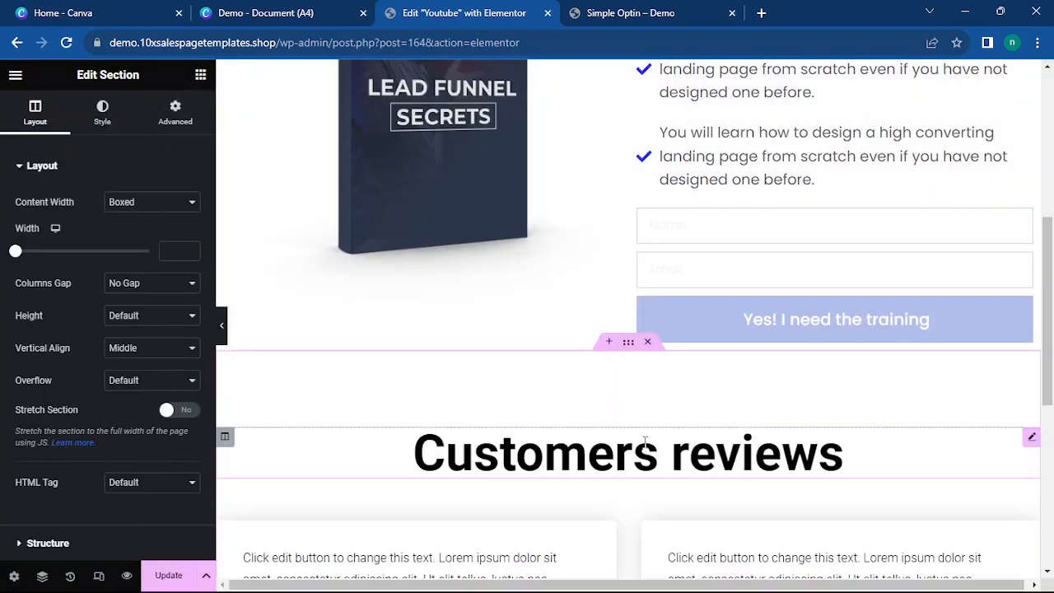
Delete the "Customers reviews" heading from the testimonials section.
{"action": "scroll", "coordinate": [686, 421], "scroll_direction": "down", "scroll_amount": 2}
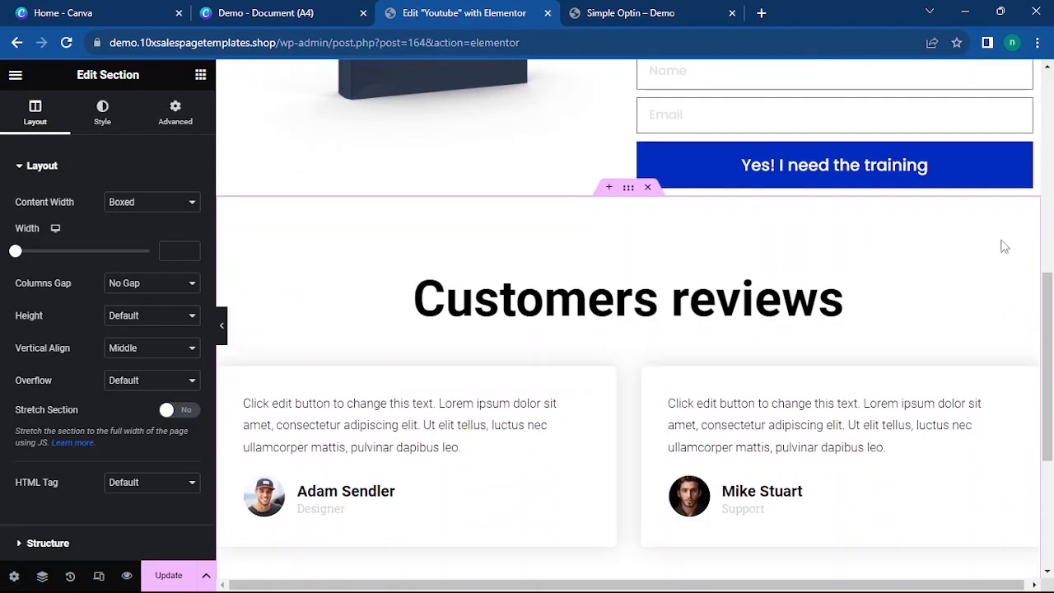
{"action": "right_click", "coordinate": [1025, 290]}
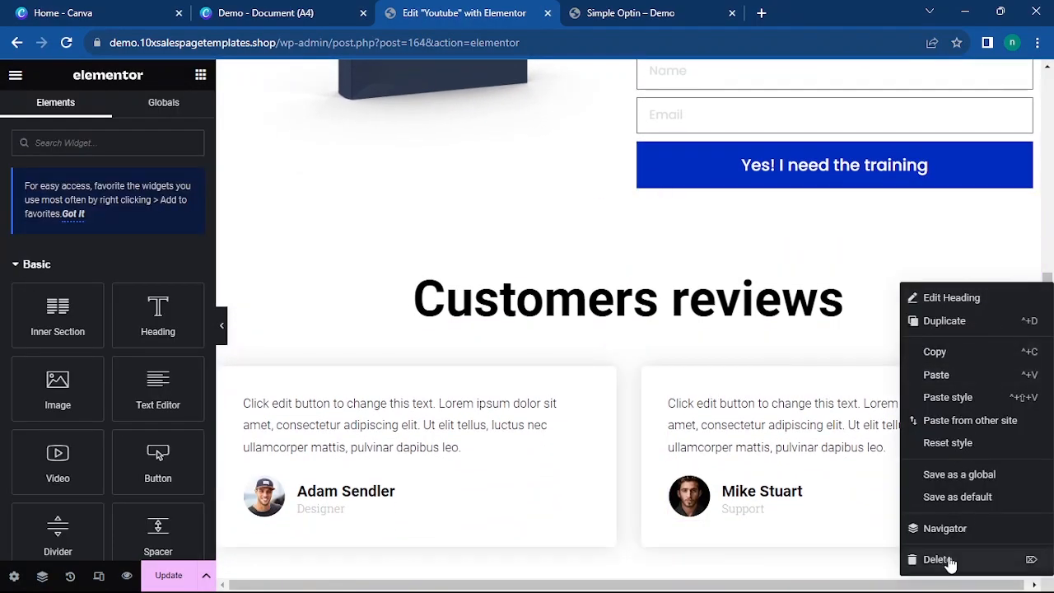
{"action": "left_click", "coordinate": [948, 558]}
Set the testimonials section's top padding to 50 px.
{"action": "left_click", "coordinate": [625, 189]}
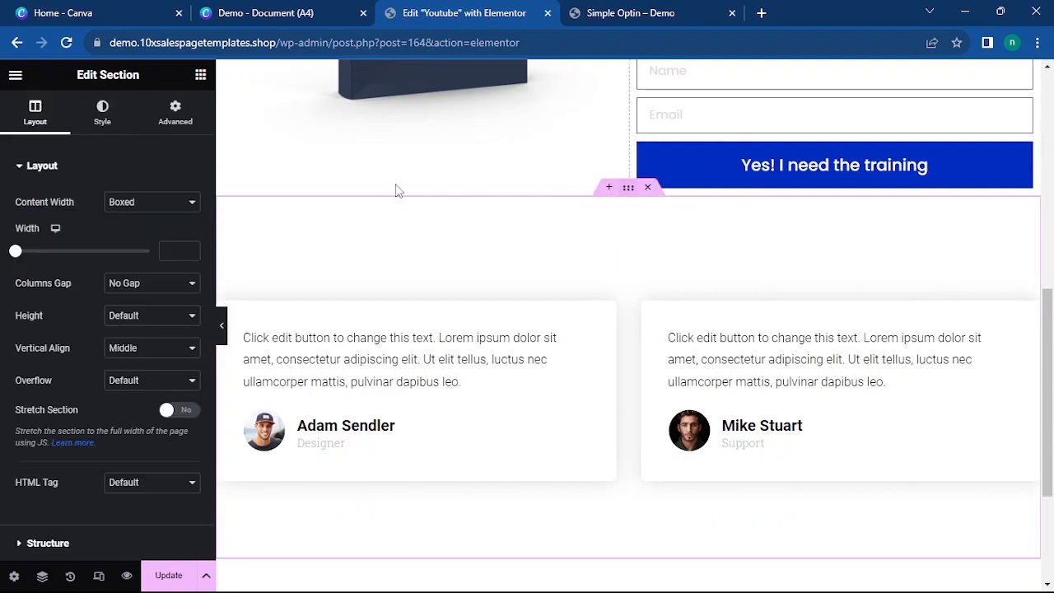
{"action": "left_click", "coordinate": [159, 119]}
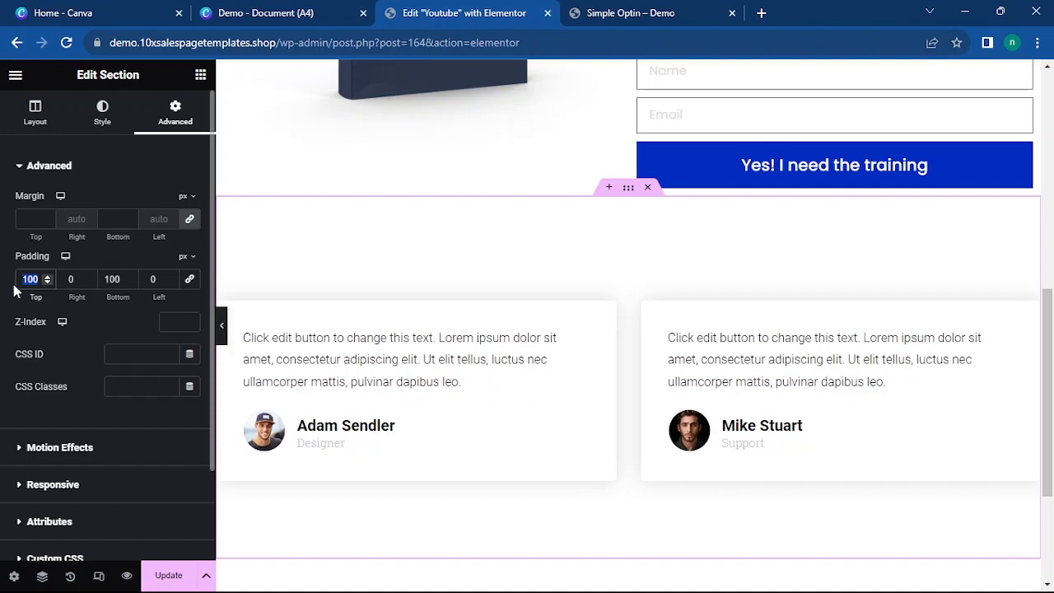
{"action": "type", "text": "50"}
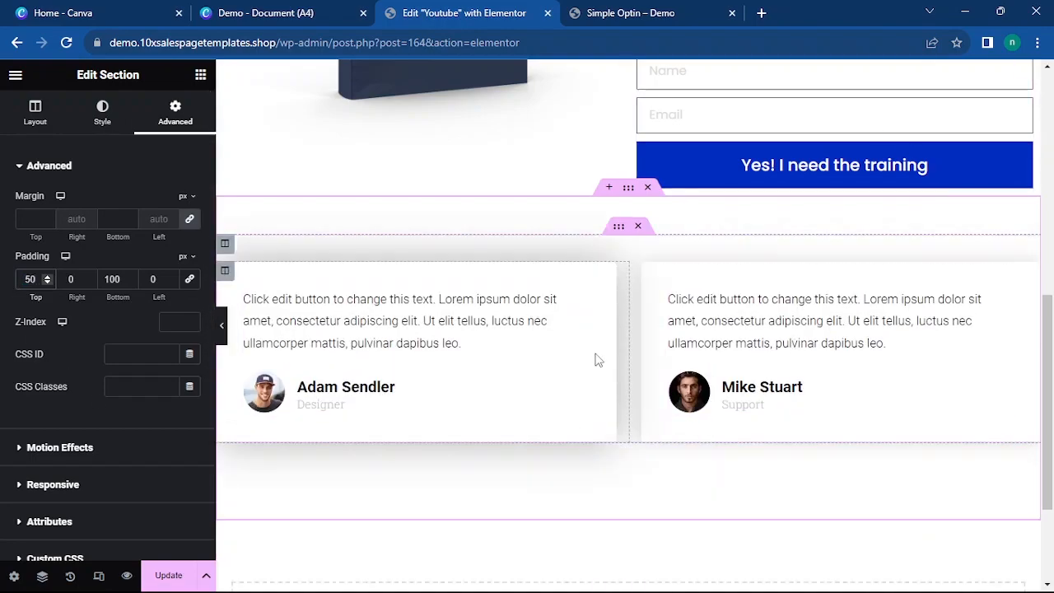
Change the font family of the first testimonial's content text to Poppins.
{"action": "left_click", "coordinate": [579, 300]}
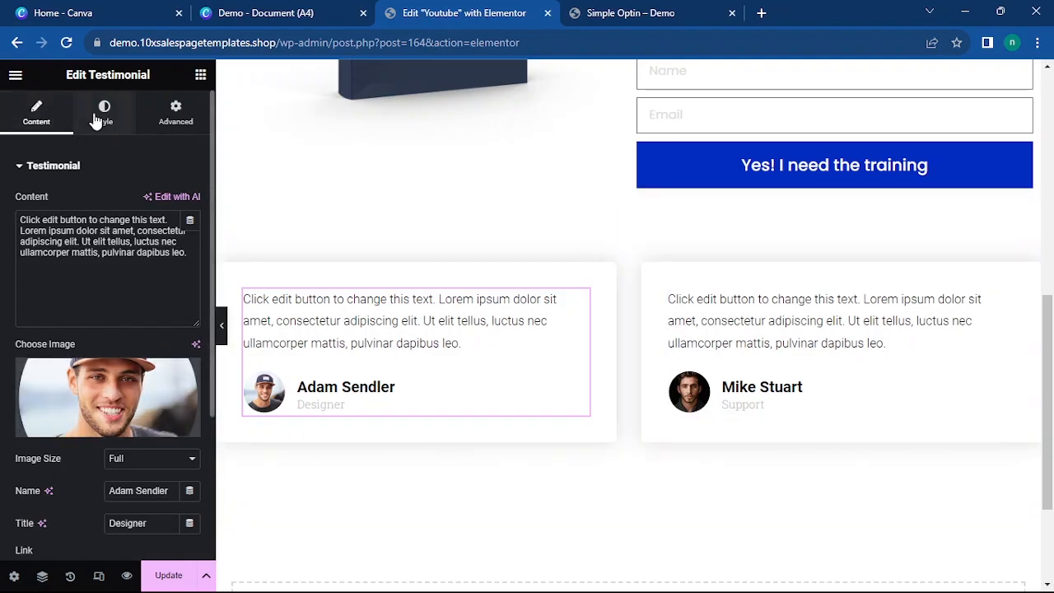
{"action": "left_click", "coordinate": [102, 115]}
{"action": "left_click", "coordinate": [191, 236]}
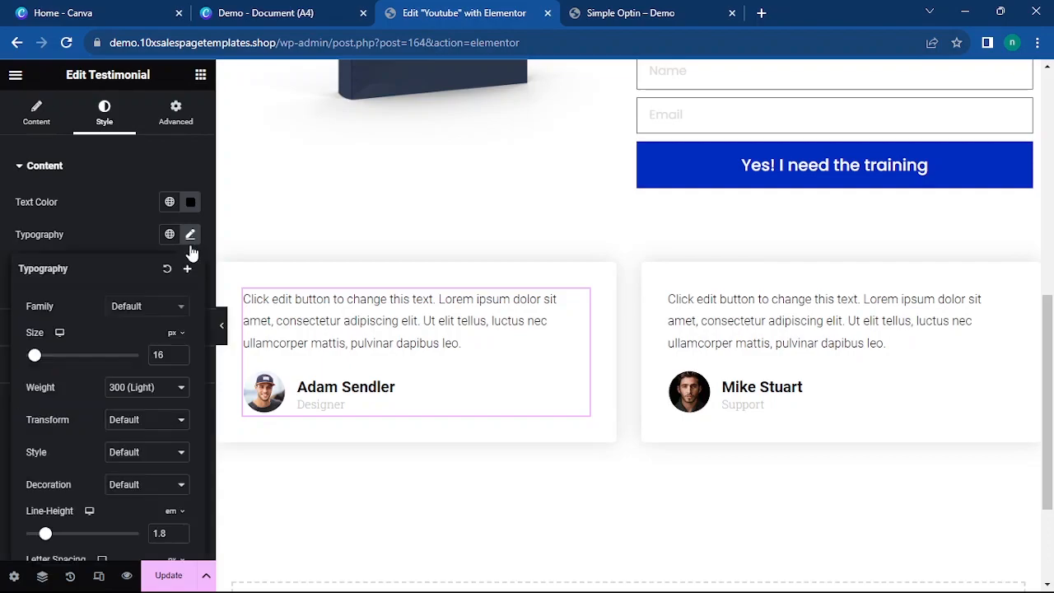
{"action": "left_click", "coordinate": [163, 308]}
{"action": "type", "text": "pop"}
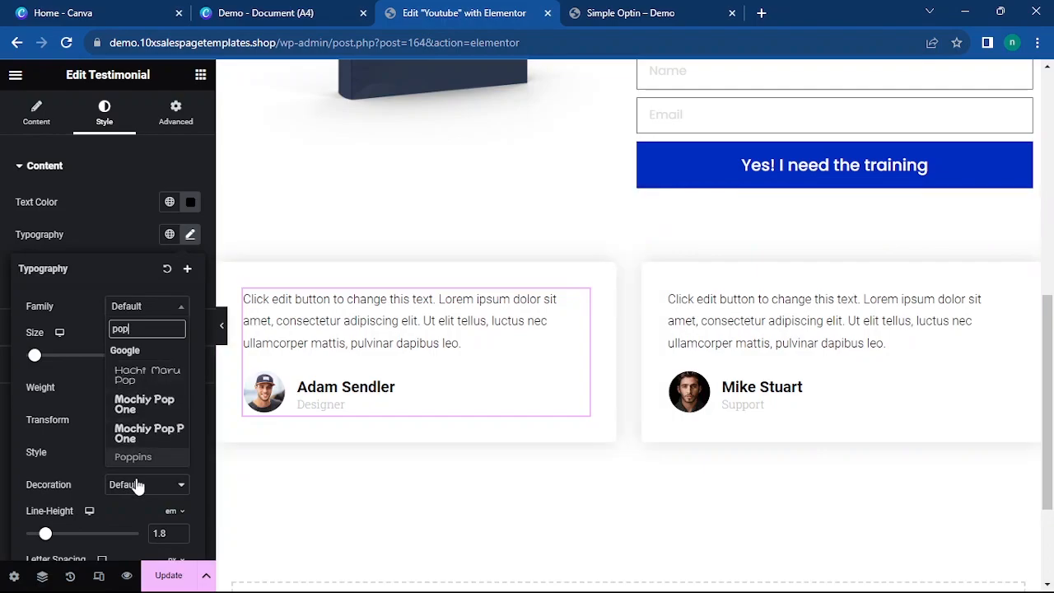
{"action": "left_click", "coordinate": [132, 458]}
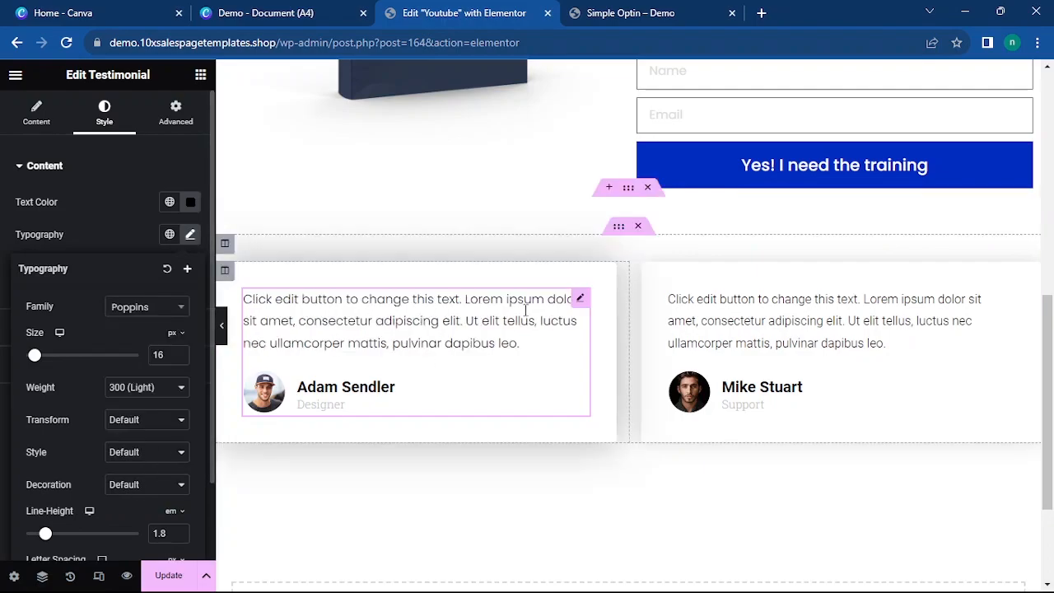
Copy the first testimonial's styling and apply it to the second testimonial.
{"action": "right_click", "coordinate": [581, 300]}
{"action": "left_click", "coordinate": [618, 362]}
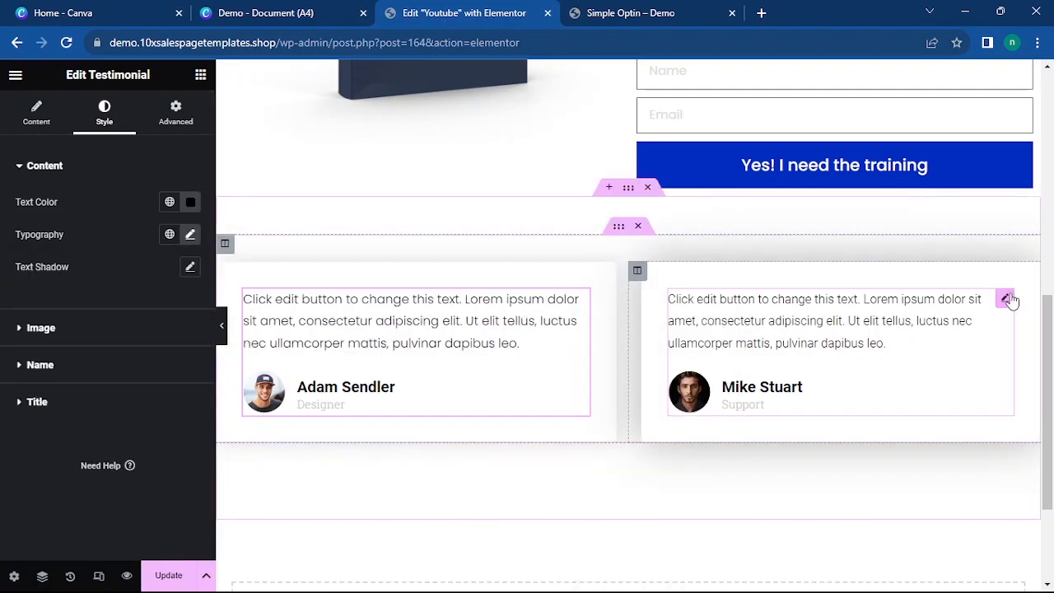
{"action": "right_click", "coordinate": [1010, 301]}
{"action": "left_click", "coordinate": [964, 412]}
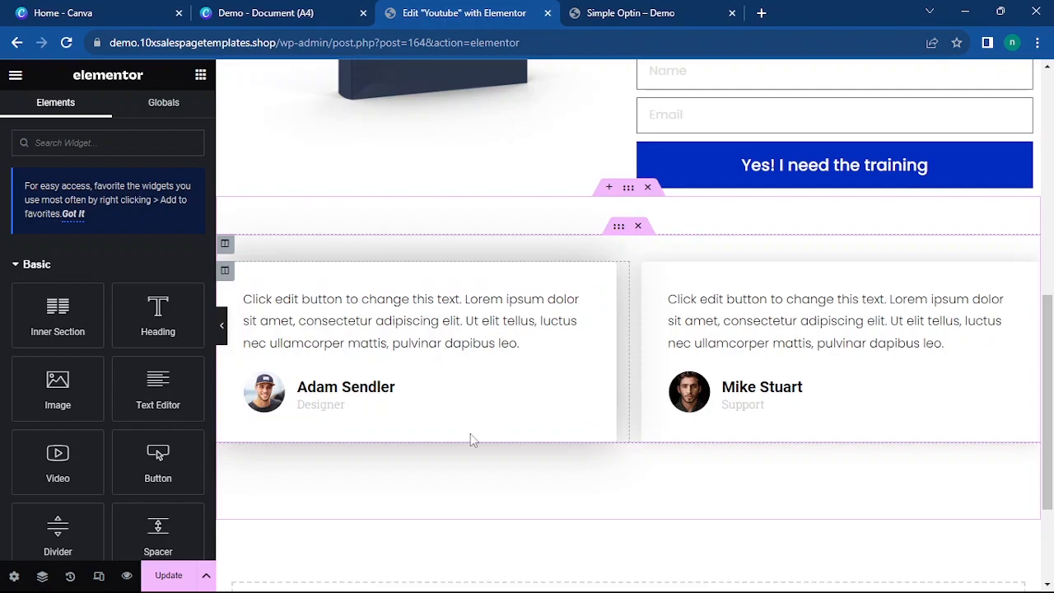
Check the Simple Optin demo's layout below its testimonials and add an empty single-column section below the testimonials on the page being edited.
{"action": "scroll", "coordinate": [486, 510], "scroll_direction": "down", "scroll_amount": 2}
{"action": "scroll", "coordinate": [586, 263], "scroll_direction": "up", "scroll_amount": 6}
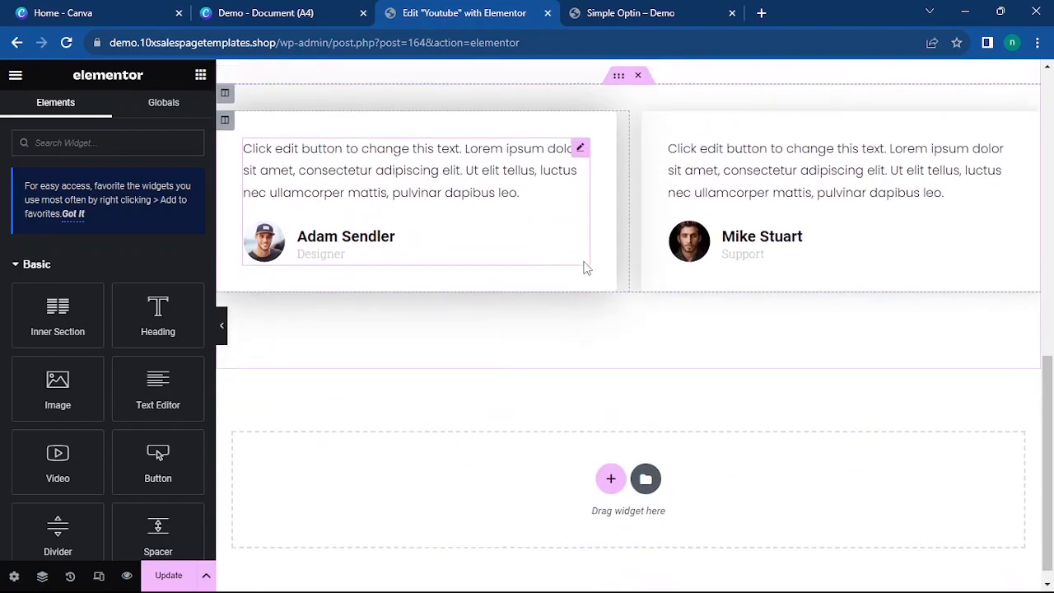
{"action": "left_click", "coordinate": [634, 13]}
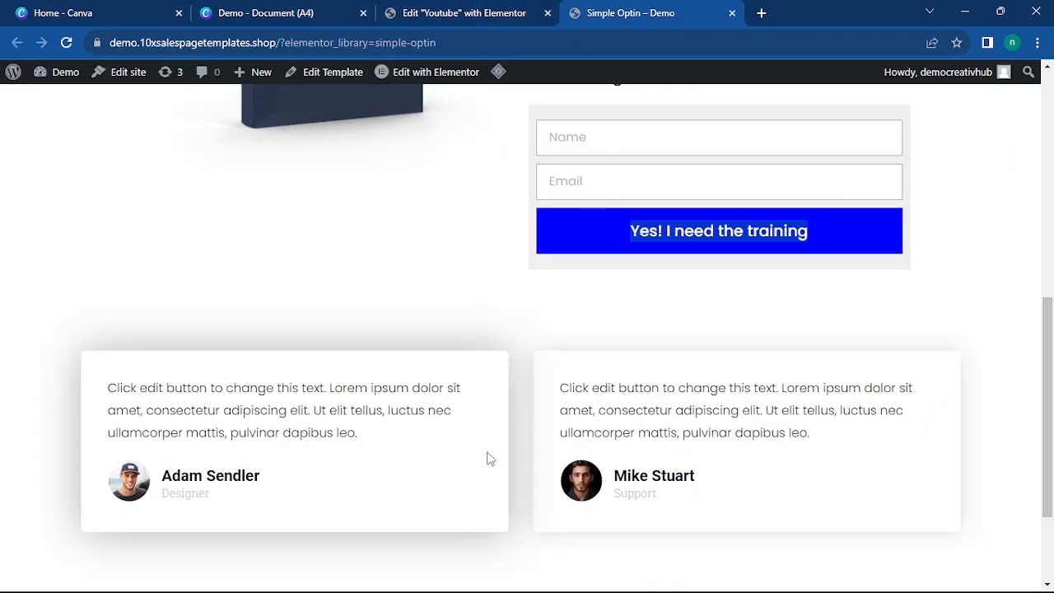
{"action": "scroll", "coordinate": [500, 453], "scroll_direction": "down", "scroll_amount": 2}
{"action": "left_click", "coordinate": [498, 8]}
{"action": "scroll", "coordinate": [642, 461], "scroll_direction": "down", "scroll_amount": 6}
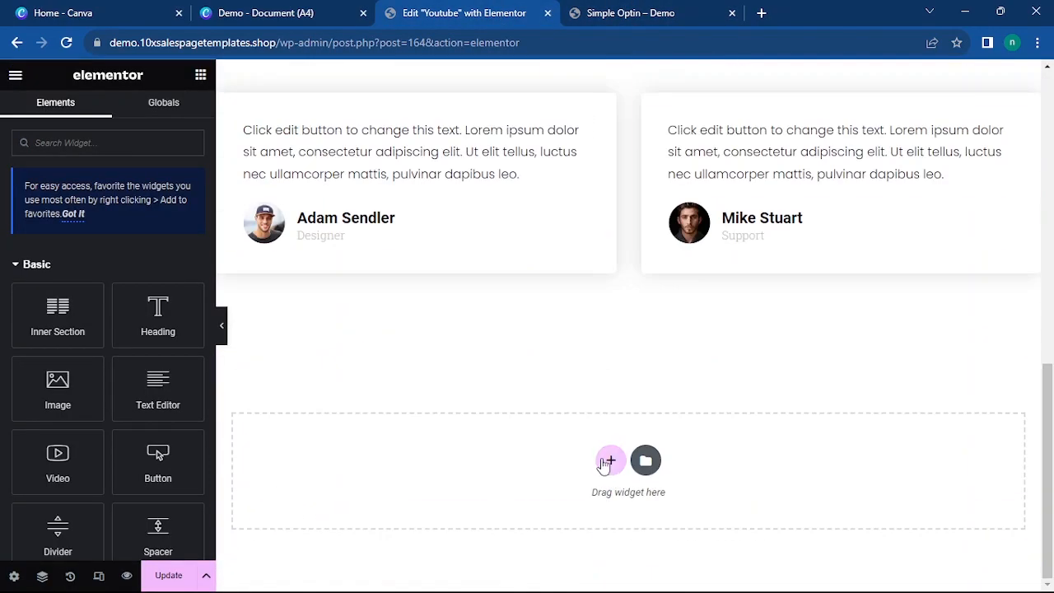
{"action": "left_click", "coordinate": [611, 461]}
{"action": "left_click", "coordinate": [440, 502]}
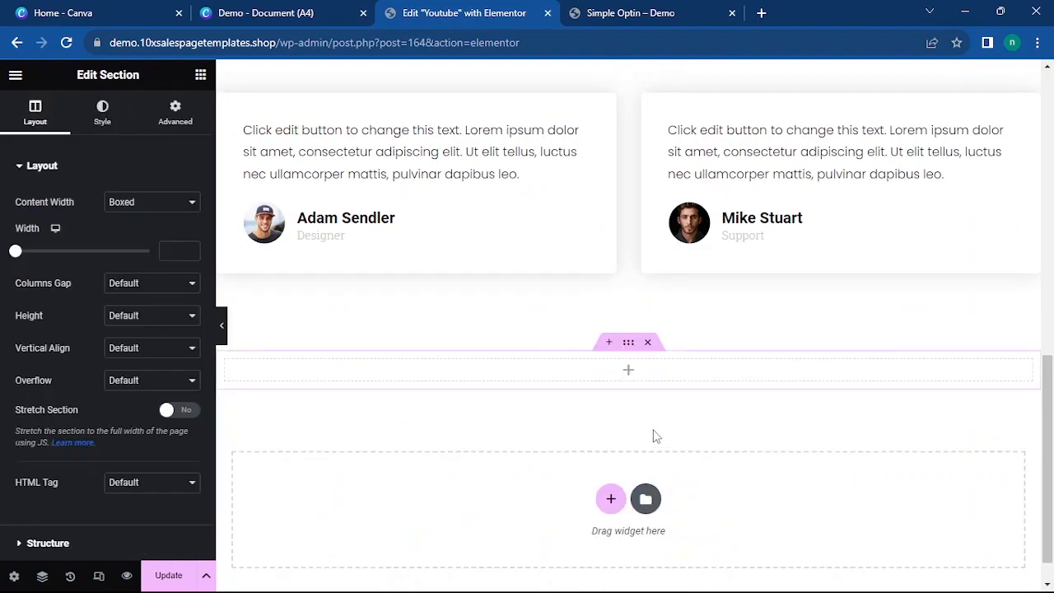
Insert an image widget into the new bottom section and choose the LOGO image from the media library.
{"action": "left_click", "coordinate": [196, 77]}
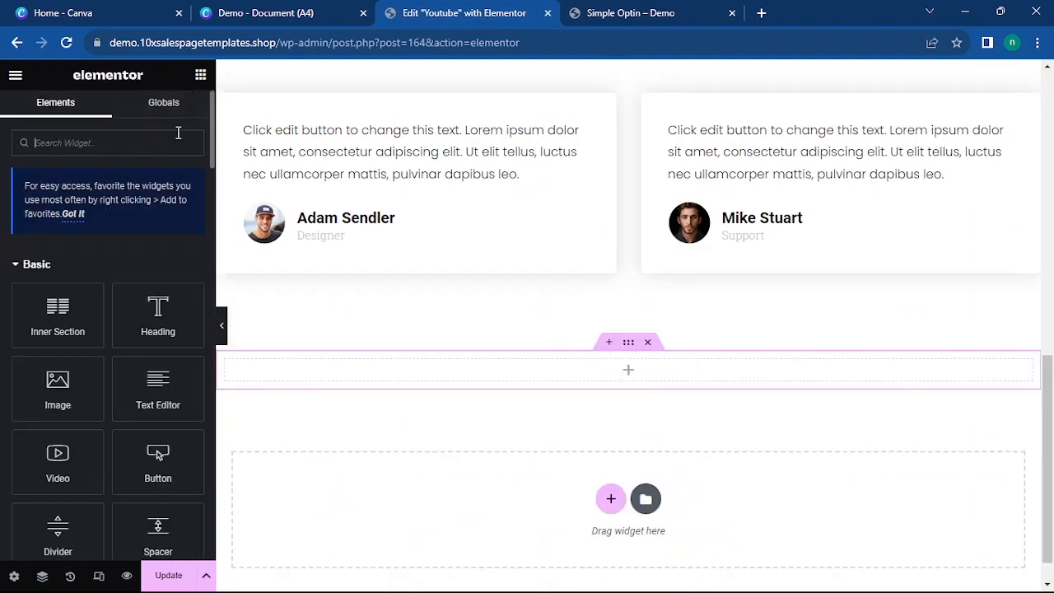
{"action": "left_click_drag", "start_coordinate": [68, 428], "coordinate": [581, 372]}
{"action": "left_click", "coordinate": [154, 281]}
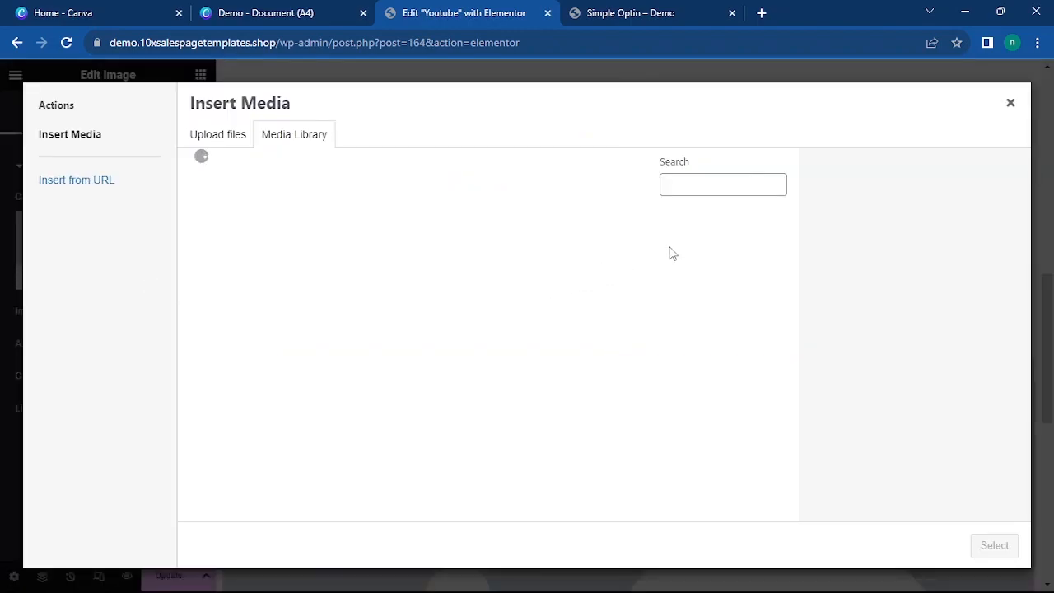
{"action": "left_click", "coordinate": [718, 496]}
{"action": "left_click", "coordinate": [994, 545]}
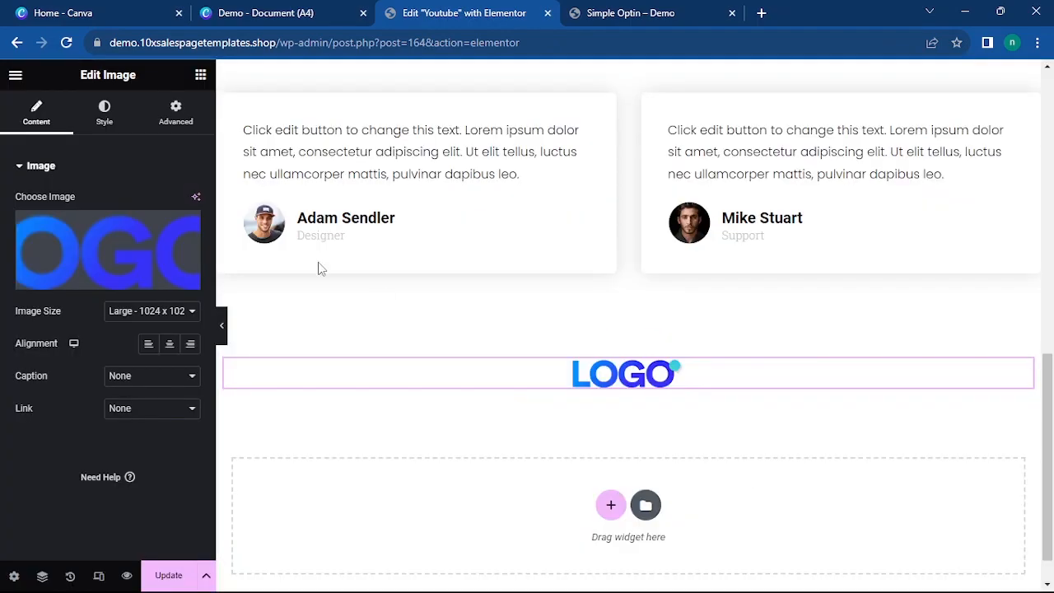
Add the demo footer's text under the logo: "This site is not a part of the YouTube, Google or Facebook website; Google Inc or Facebook Inc.".
{"action": "left_click", "coordinate": [201, 75]}
{"action": "left_click_drag", "start_coordinate": [148, 404], "coordinate": [633, 373]}
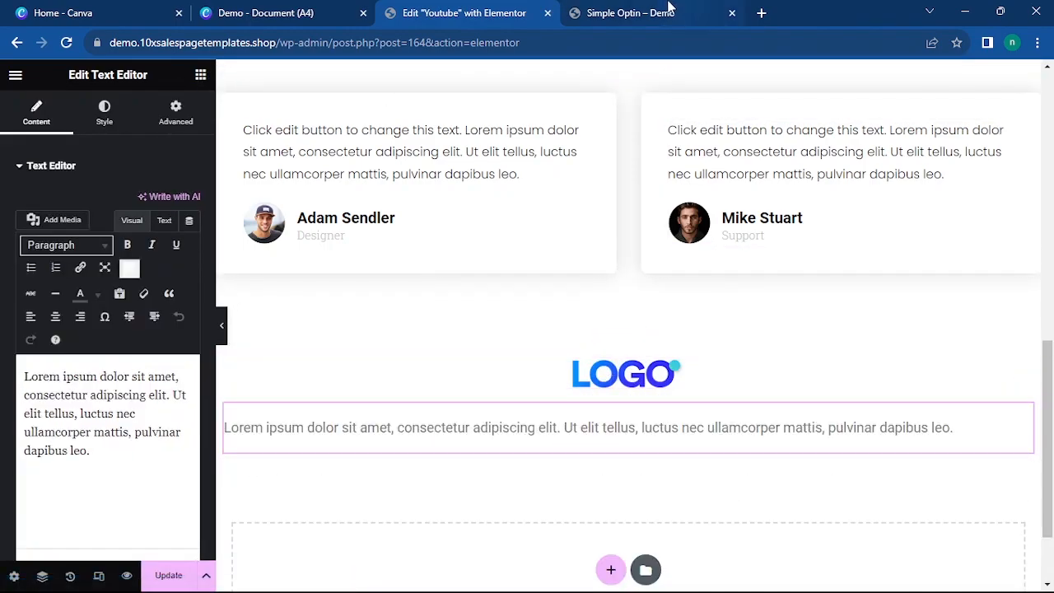
{"action": "left_click", "coordinate": [670, 10]}
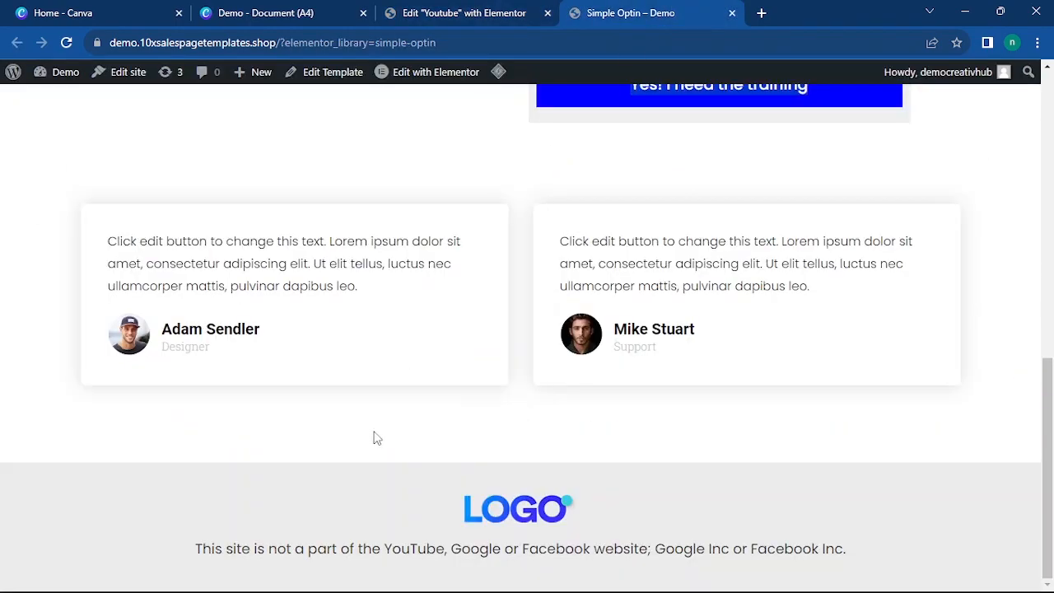
{"action": "triple_click", "coordinate": [425, 543]}
{"action": "right_click", "coordinate": [422, 542]}
{"action": "left_click", "coordinate": [458, 430]}
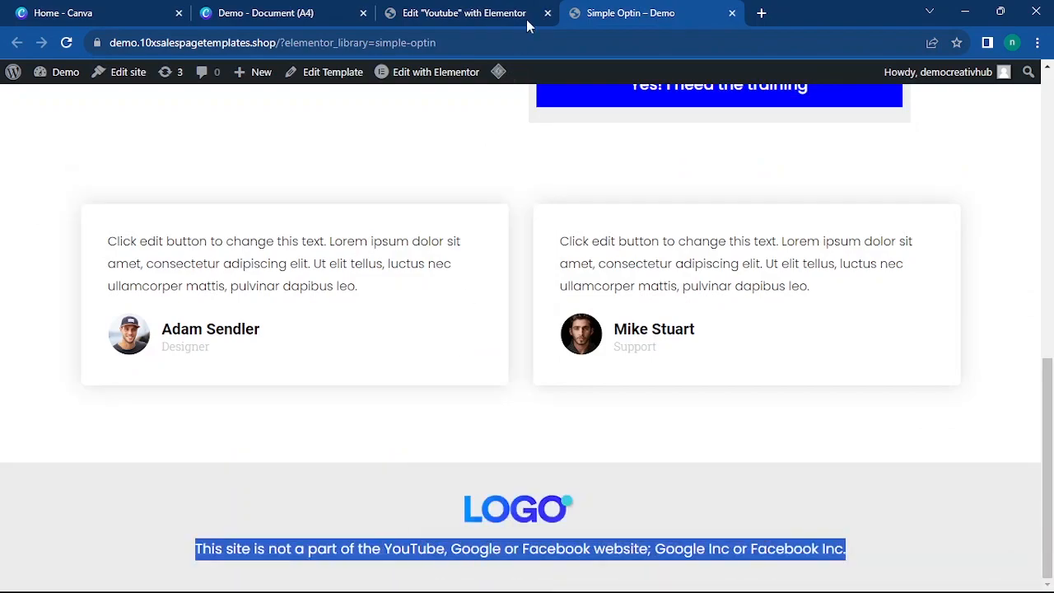
{"action": "left_click", "coordinate": [494, 13]}
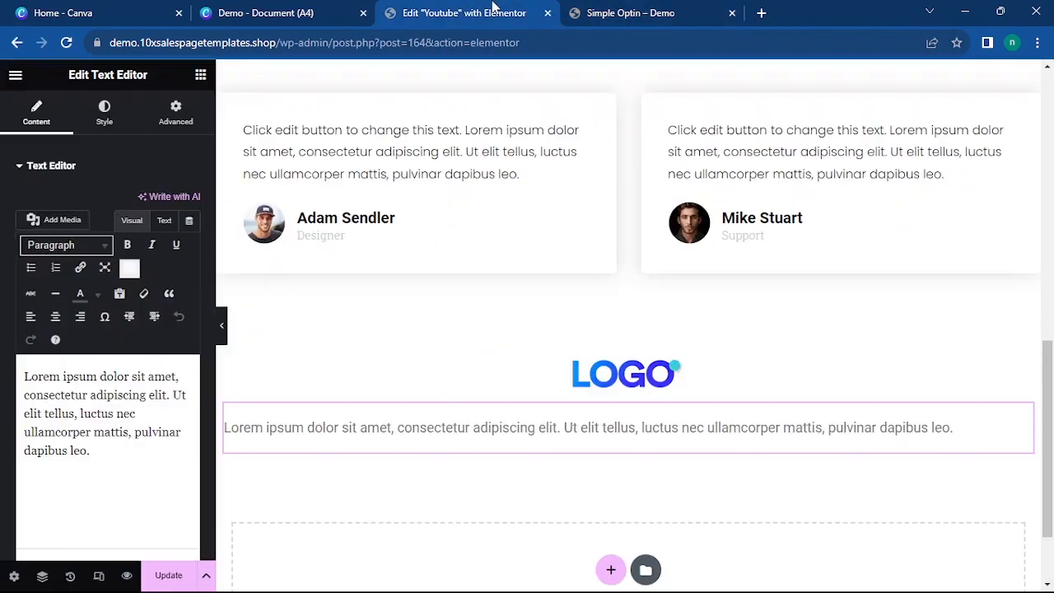
{"action": "left_click", "coordinate": [164, 219]}
{"action": "left_click_drag", "start_coordinate": [127, 375], "coordinate": [3, 292]}
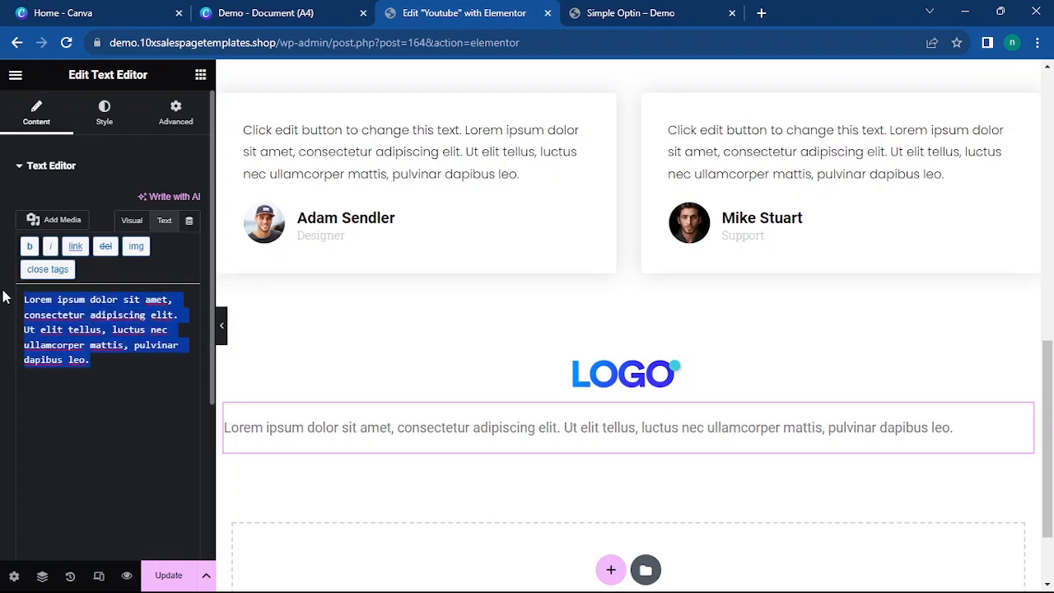
{"action": "key", "text": "ctrl+v"}
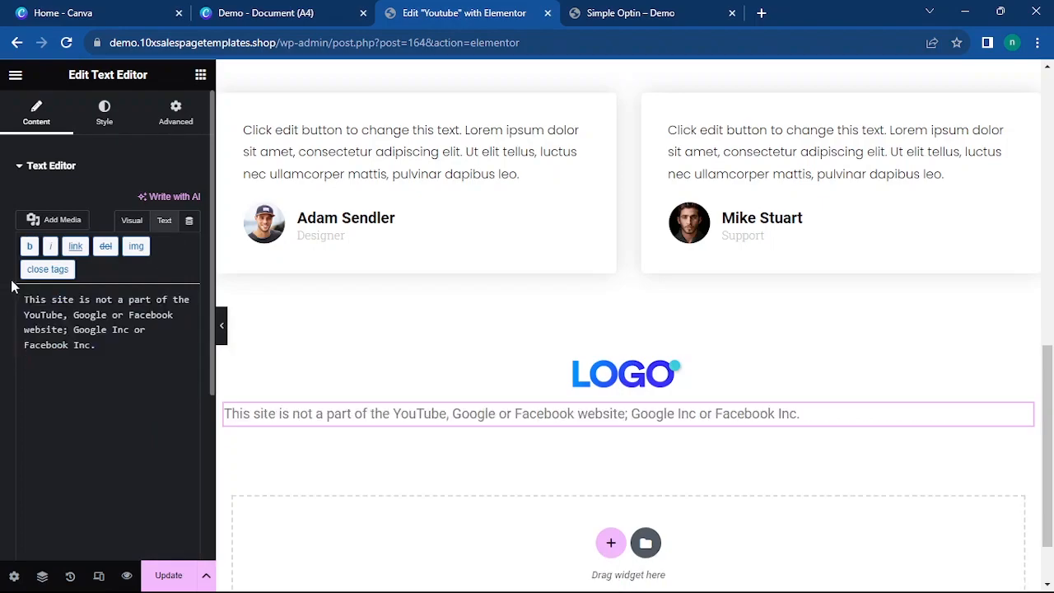
Center the footer disclaimer text and set its text color to #7C7C7C.
{"action": "left_click", "coordinate": [104, 111]}
{"action": "left_click", "coordinate": [148, 202]}
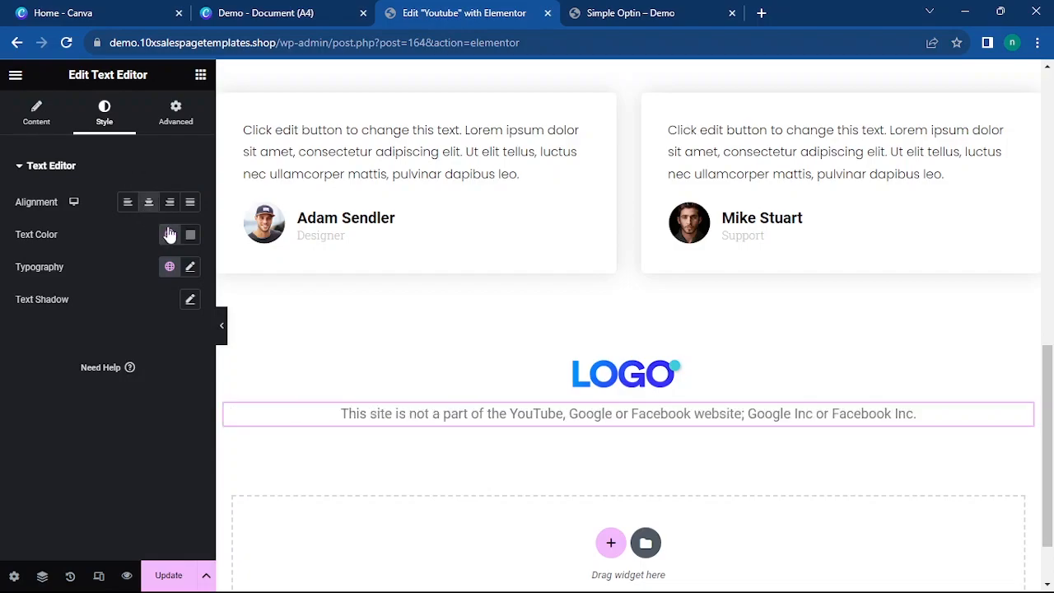
{"action": "left_click", "coordinate": [190, 236]}
{"action": "left_click", "coordinate": [103, 370]}
{"action": "mouse_move", "coordinate": [103, 368]}
{"action": "left_mouse_down"}
{"action": "mouse_move", "coordinate": [99, 343]}
{"action": "mouse_move", "coordinate": [98, 356]}
{"action": "left_mouse_up"}
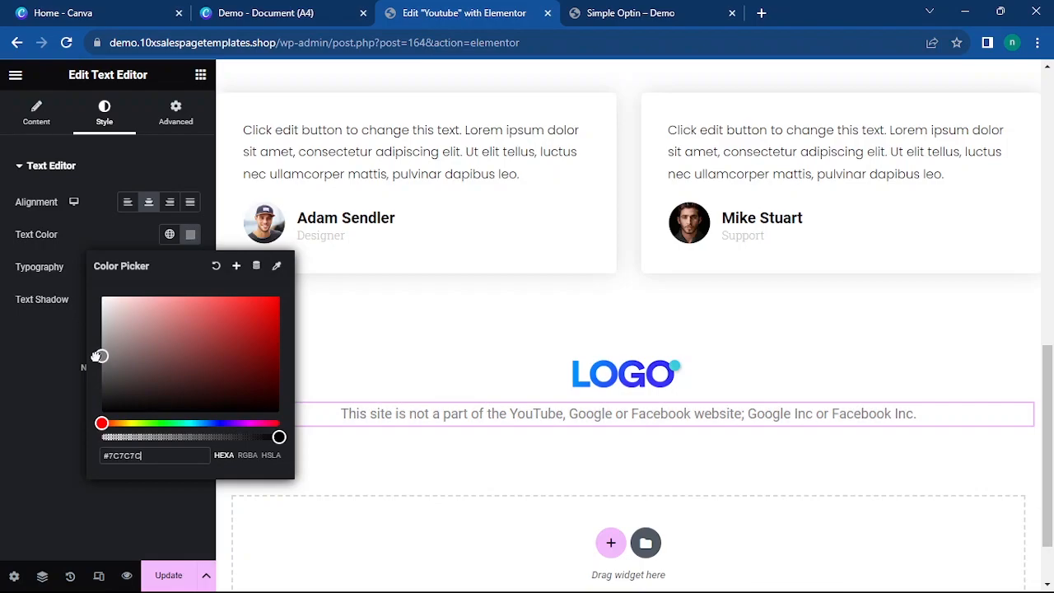
{"action": "left_click", "coordinate": [39, 399]}
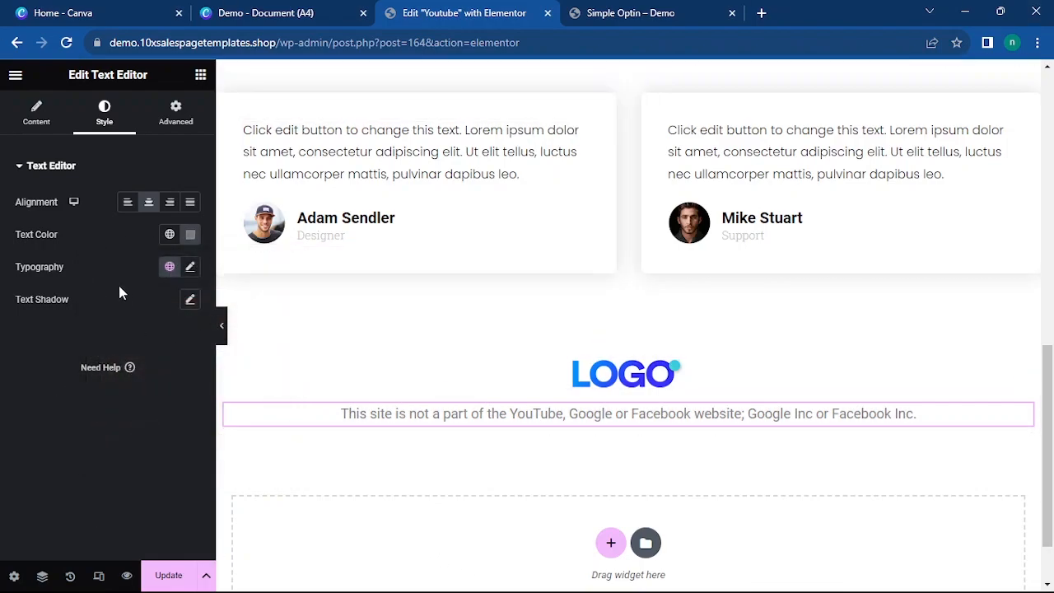
Set the footer disclaimer's font family to Poppins and its size to 16 px.
{"action": "left_click", "coordinate": [191, 267]}
{"action": "left_click", "coordinate": [159, 344]}
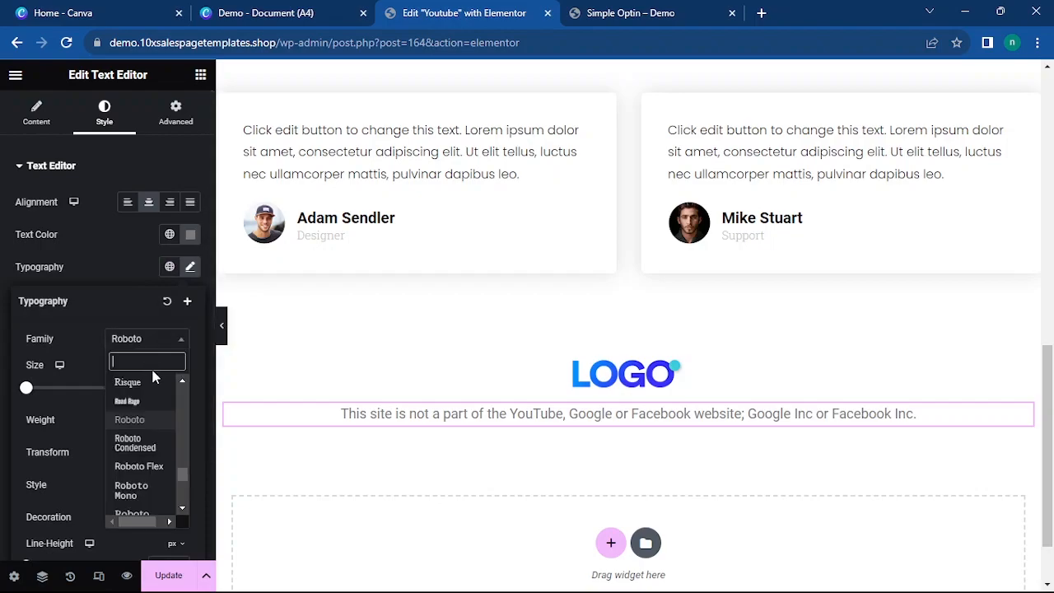
{"action": "type", "text": "pop"}
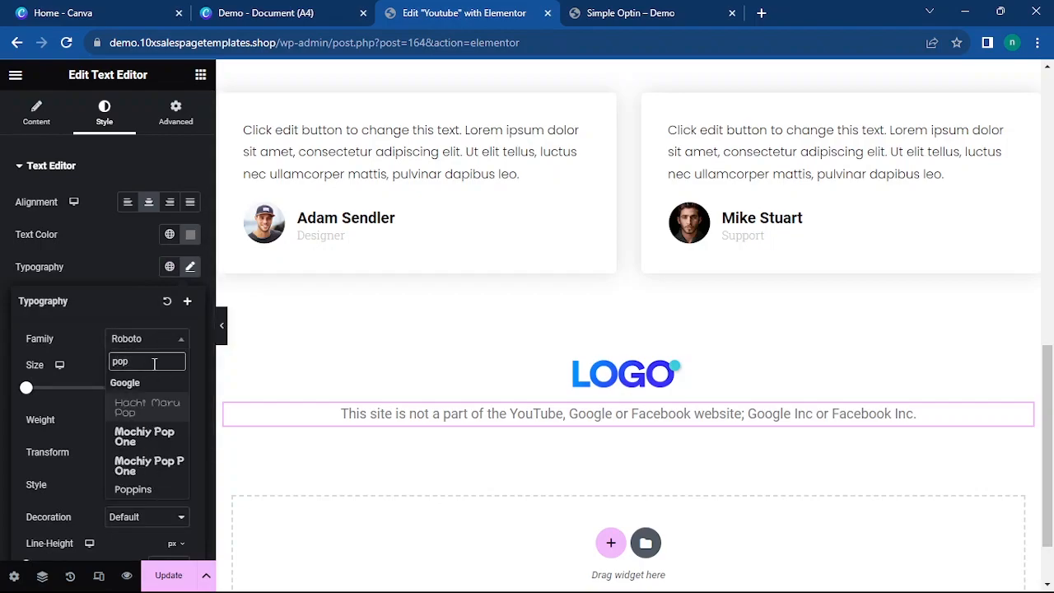
{"action": "left_click", "coordinate": [154, 491]}
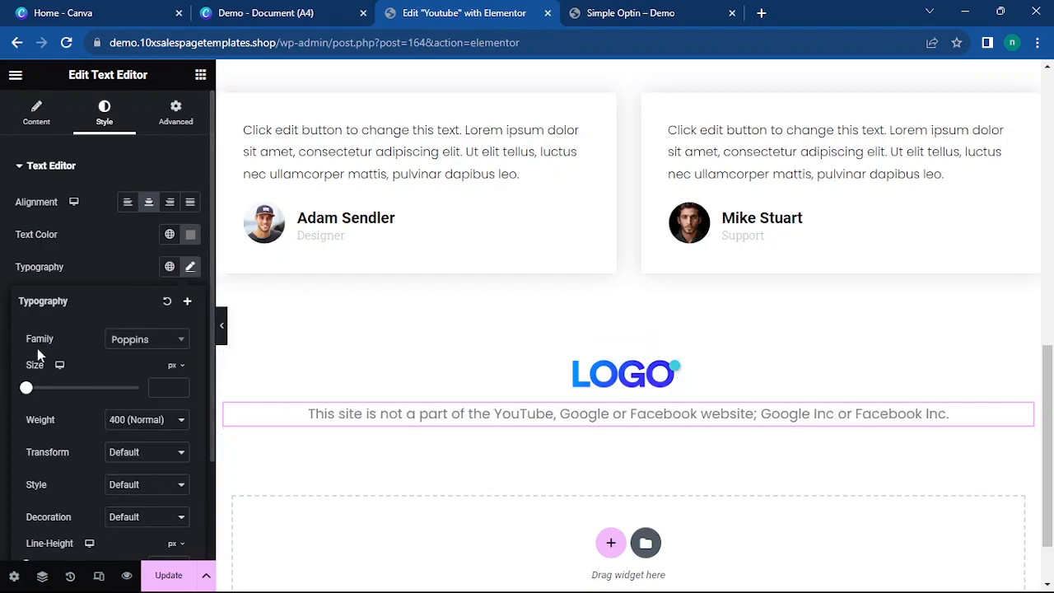
{"action": "left_click_drag", "start_coordinate": [25, 388], "coordinate": [34, 414]}
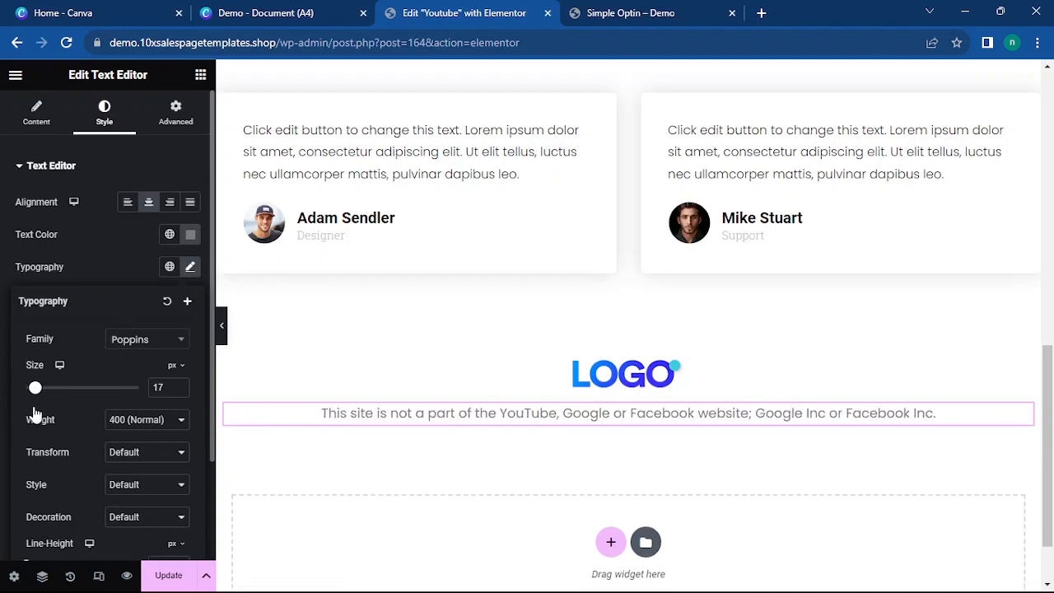
{"action": "left_click", "coordinate": [179, 393]}
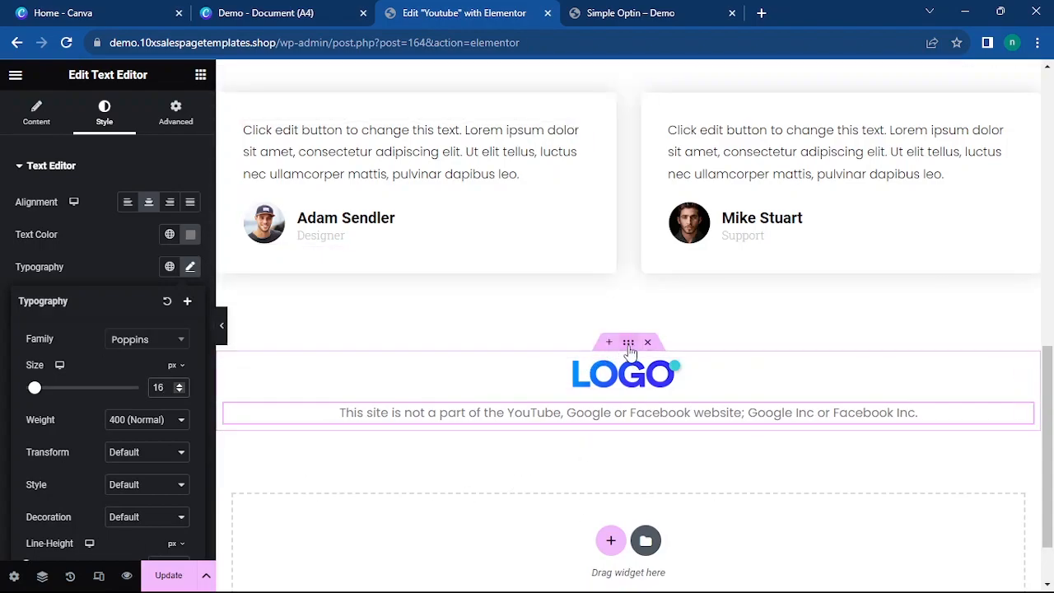
Unlink the footer section's padding values and set the top and bottom padding to 20 px each.
{"action": "left_click", "coordinate": [628, 342]}
{"action": "left_click", "coordinate": [175, 111]}
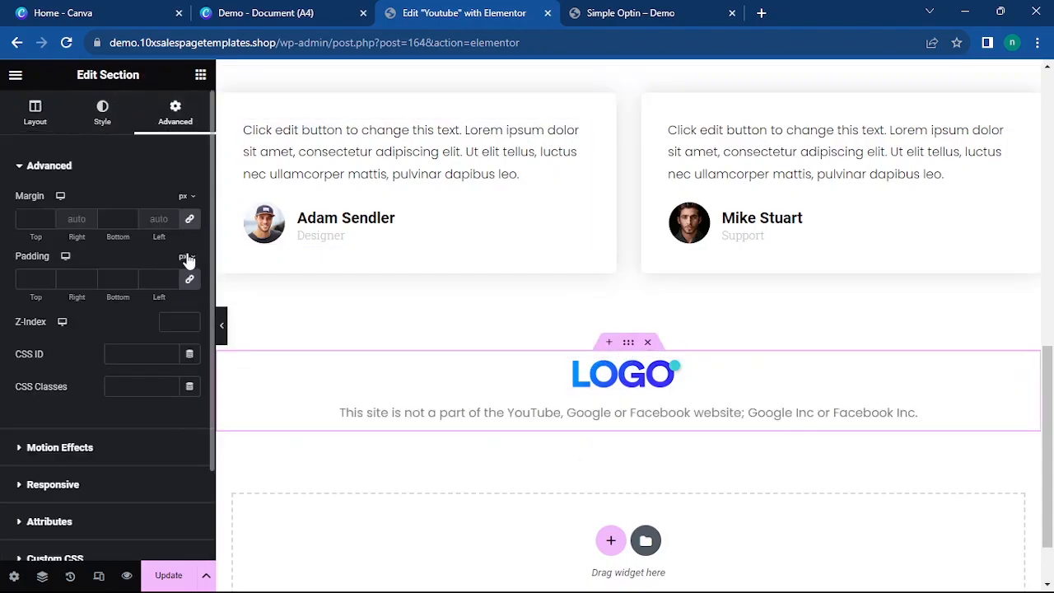
{"action": "left_click", "coordinate": [191, 280]}
{"action": "type", "text": "20"}
{"action": "key", "text": "Tab"}
{"action": "key", "text": "Tab"}
{"action": "type", "text": "20"}
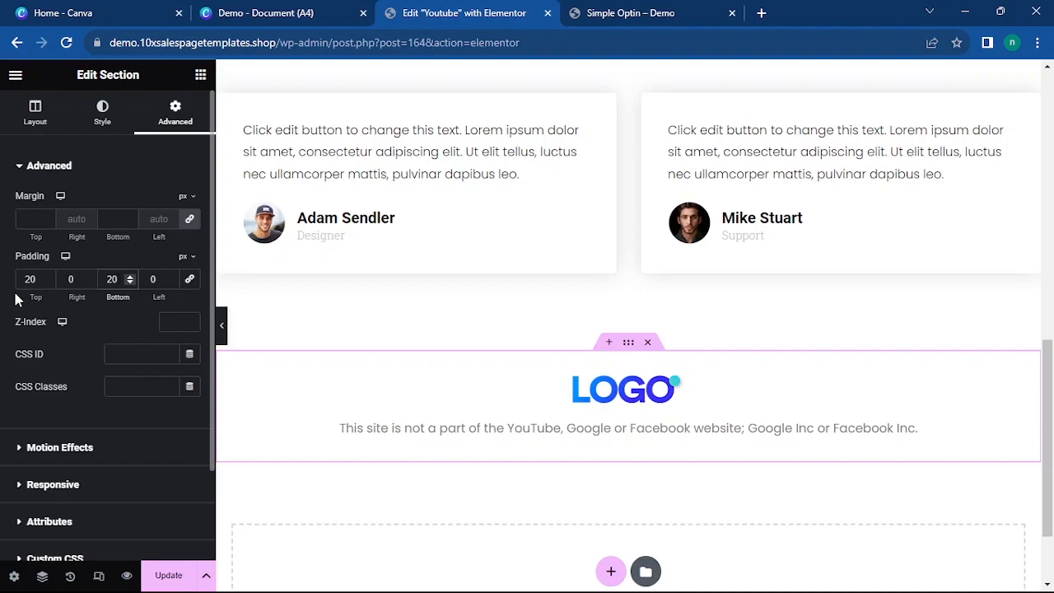
Give the footer section a classic background in color #DDDDDD and update the page.
{"action": "left_click", "coordinate": [102, 112]}
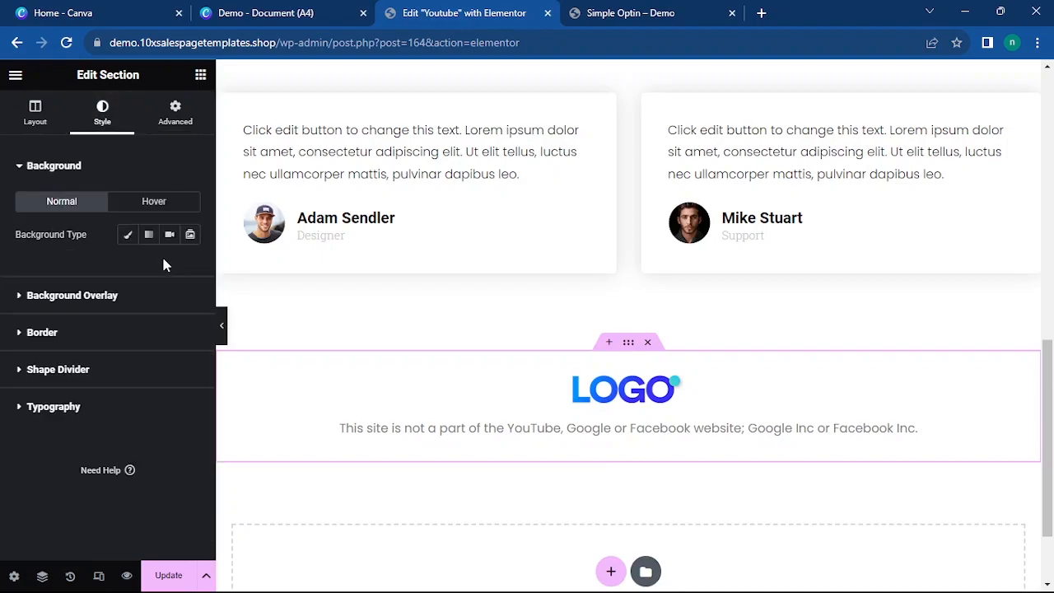
{"action": "left_click", "coordinate": [127, 234]}
{"action": "left_click", "coordinate": [190, 266]}
{"action": "mouse_move", "coordinate": [107, 353]}
{"action": "left_mouse_down"}
{"action": "mouse_move", "coordinate": [98, 335]}
{"action": "mouse_move", "coordinate": [97, 344]}
{"action": "left_mouse_up"}
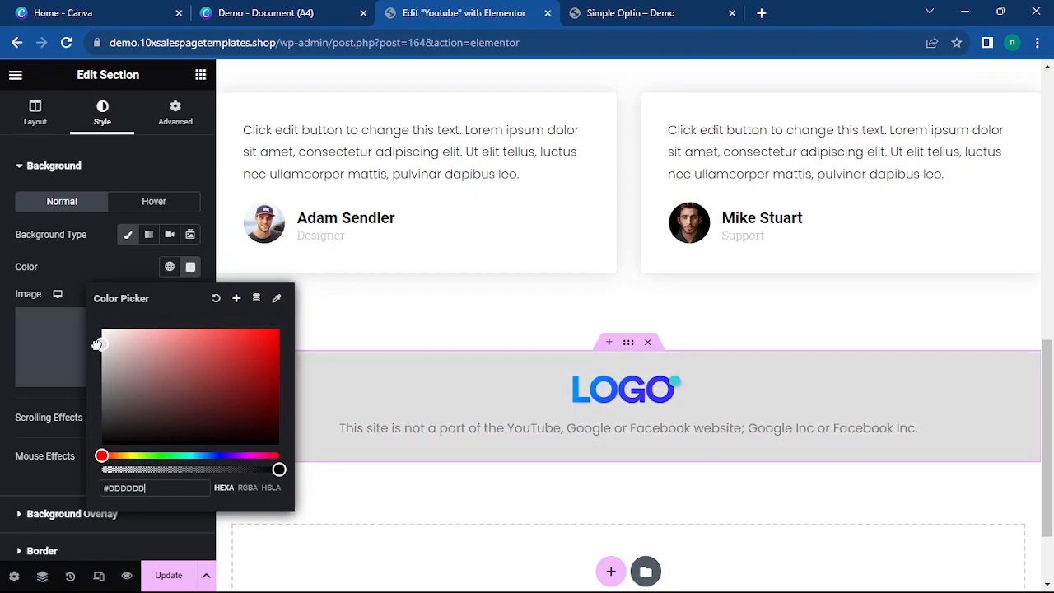
{"action": "left_click", "coordinate": [550, 409]}
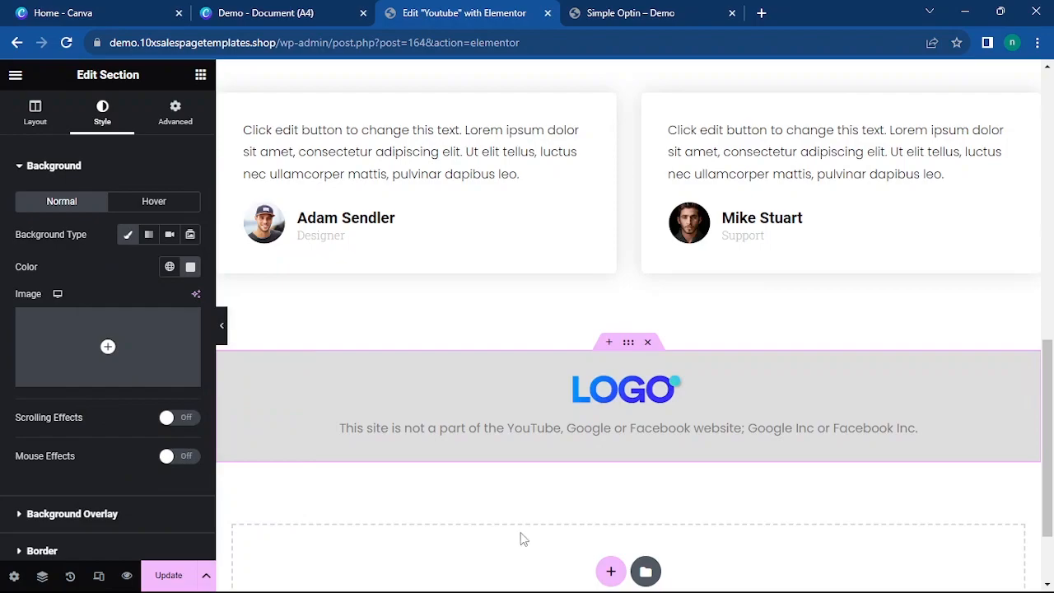
{"action": "left_click", "coordinate": [148, 575]}
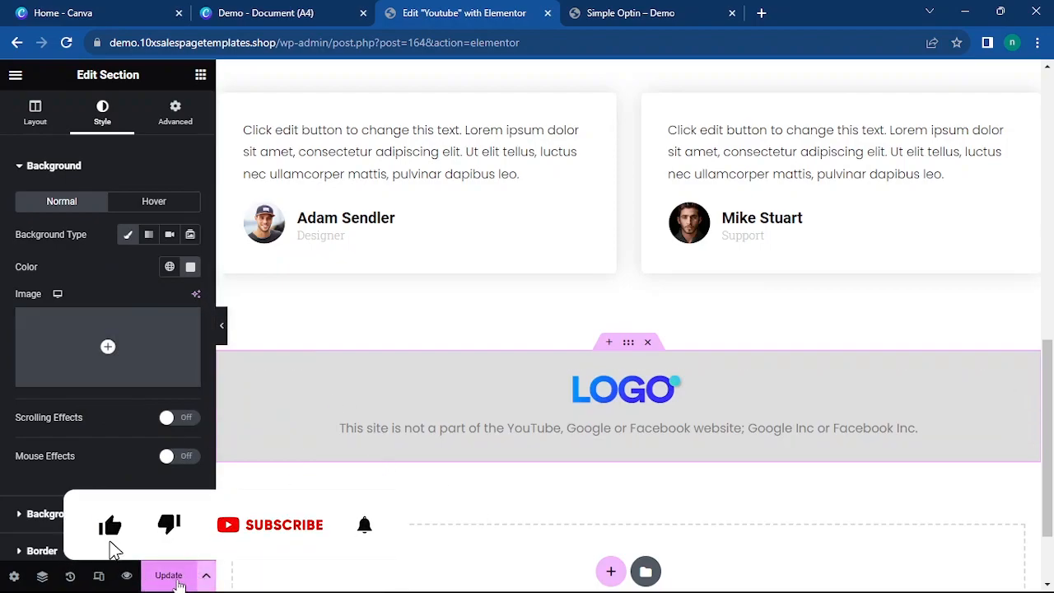
Review the whole page from the headline and opt-in form down to the testimonials and footer.
{"action": "scroll", "coordinate": [589, 314], "scroll_direction": "up", "scroll_amount": 20}
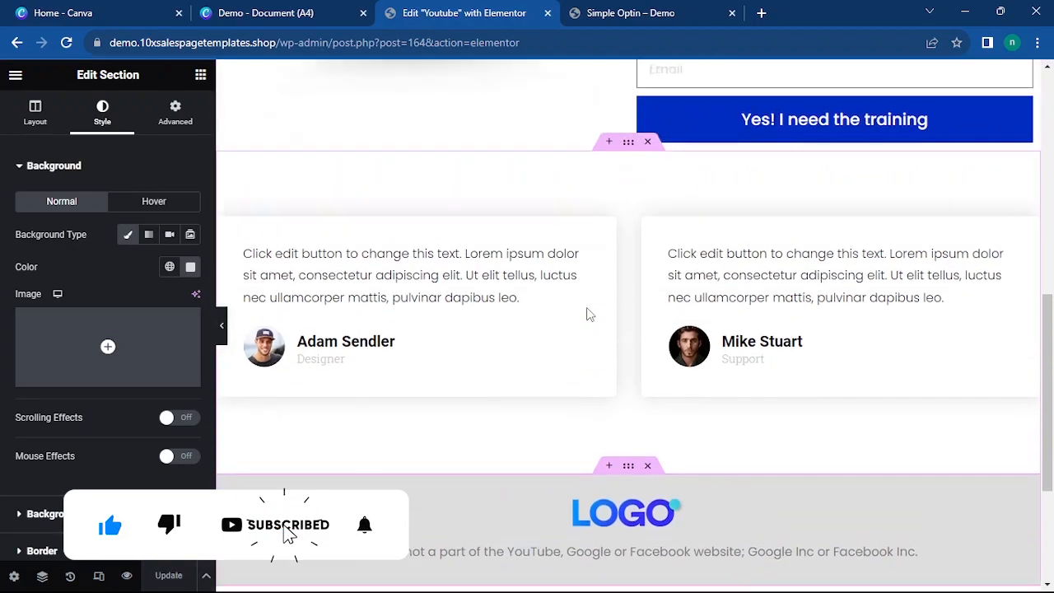
{"action": "scroll", "coordinate": [586, 313], "scroll_direction": "down", "scroll_amount": 20}
{"action": "scroll", "coordinate": [580, 308], "scroll_direction": "up", "scroll_amount": 9}
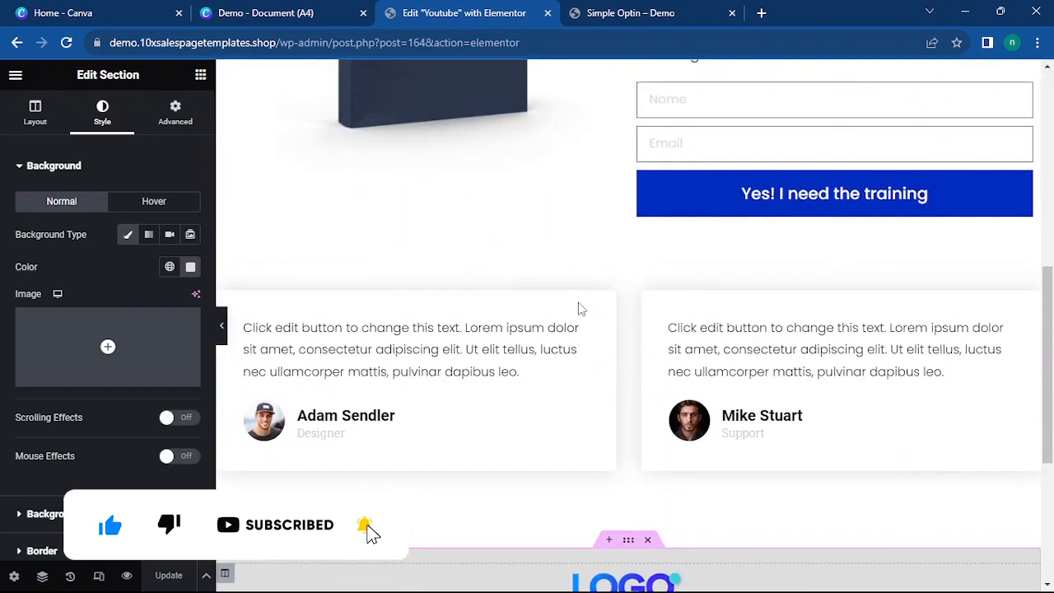
{"action": "scroll", "coordinate": [579, 303], "scroll_direction": "down", "scroll_amount": 7}
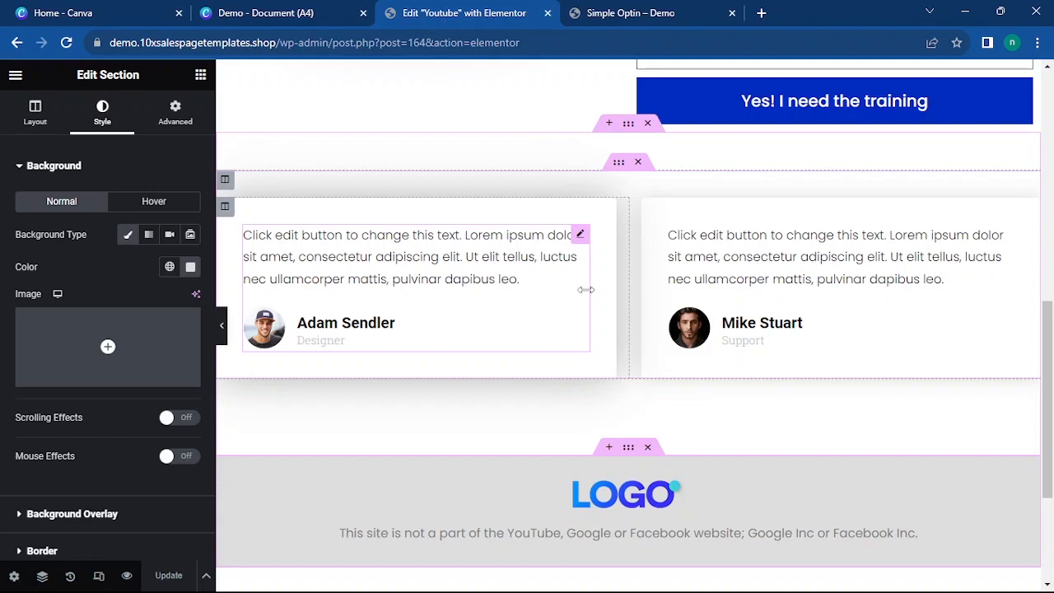
{"action": "scroll", "coordinate": [447, 330], "scroll_direction": "up", "scroll_amount": 5}
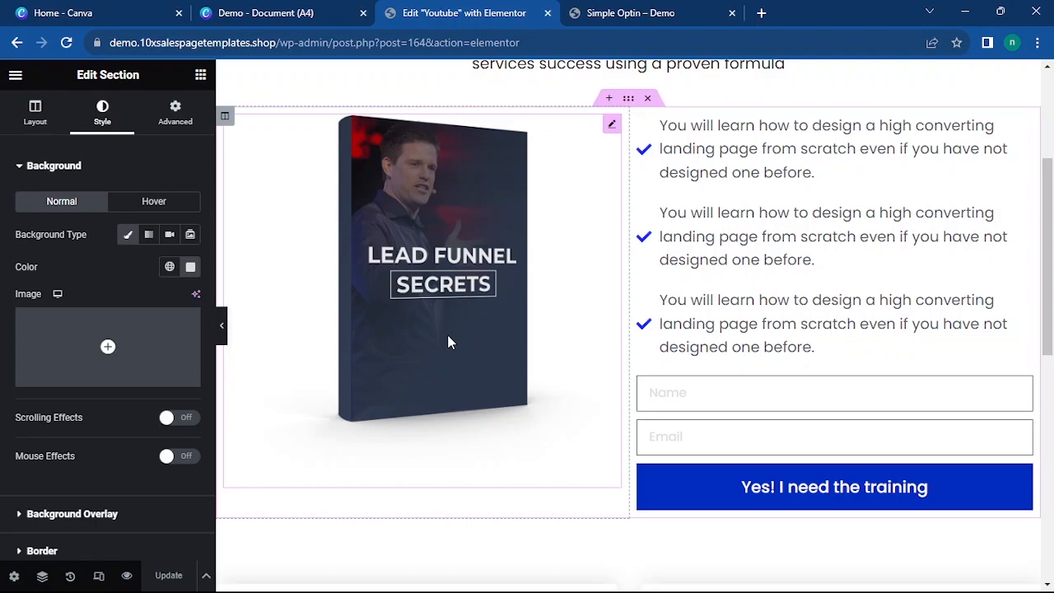
{"action": "scroll", "coordinate": [442, 335], "scroll_direction": "up", "scroll_amount": 3}
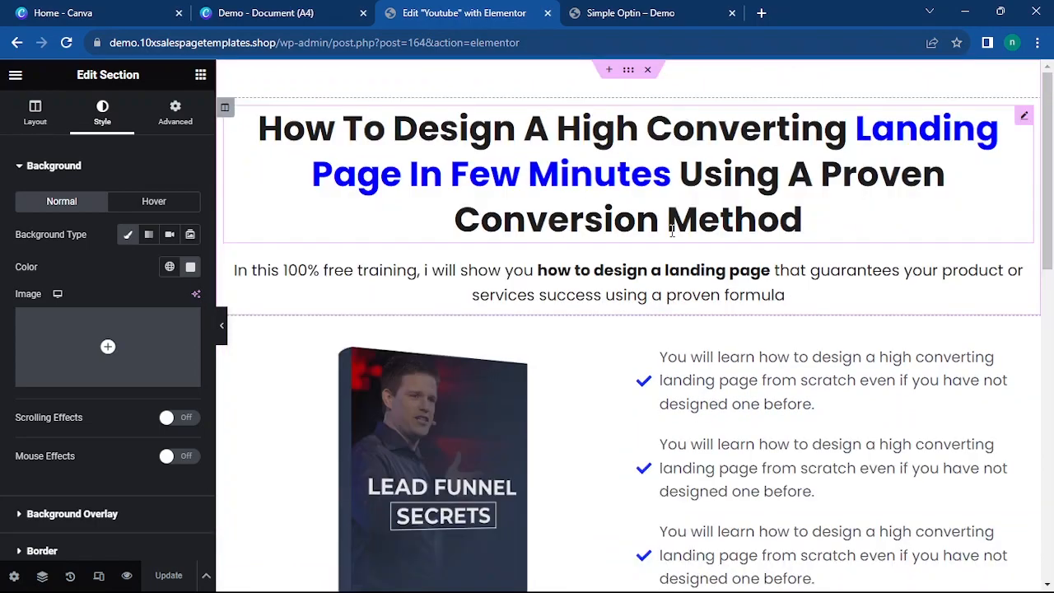
{"action": "scroll", "coordinate": [700, 330], "scroll_direction": "down", "scroll_amount": 5}
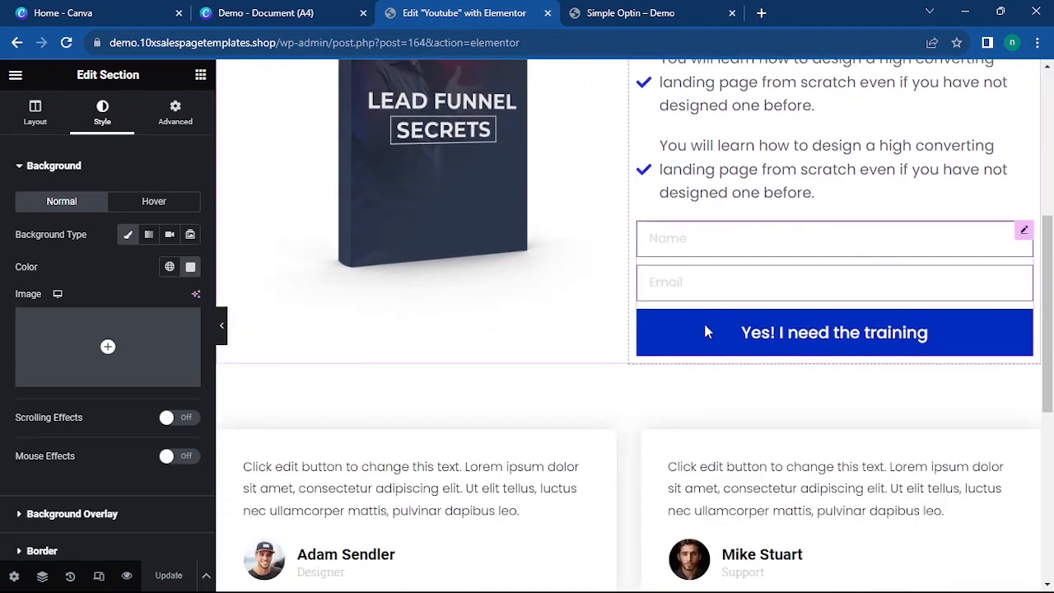
Recheck the layout of the opt-in form, testimonial cards and logo footer, and return to the headline.
{"action": "scroll", "coordinate": [859, 407], "scroll_direction": "down", "scroll_amount": 2}
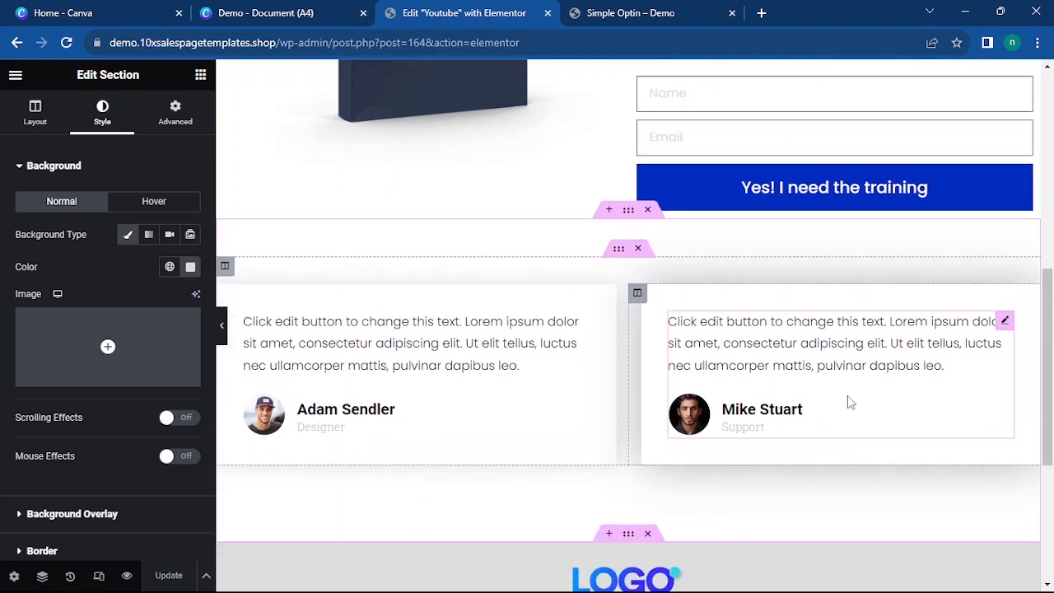
{"action": "scroll", "coordinate": [858, 406], "scroll_direction": "down", "scroll_amount": 4}
{"action": "scroll", "coordinate": [631, 207], "scroll_direction": "up", "scroll_amount": 3}
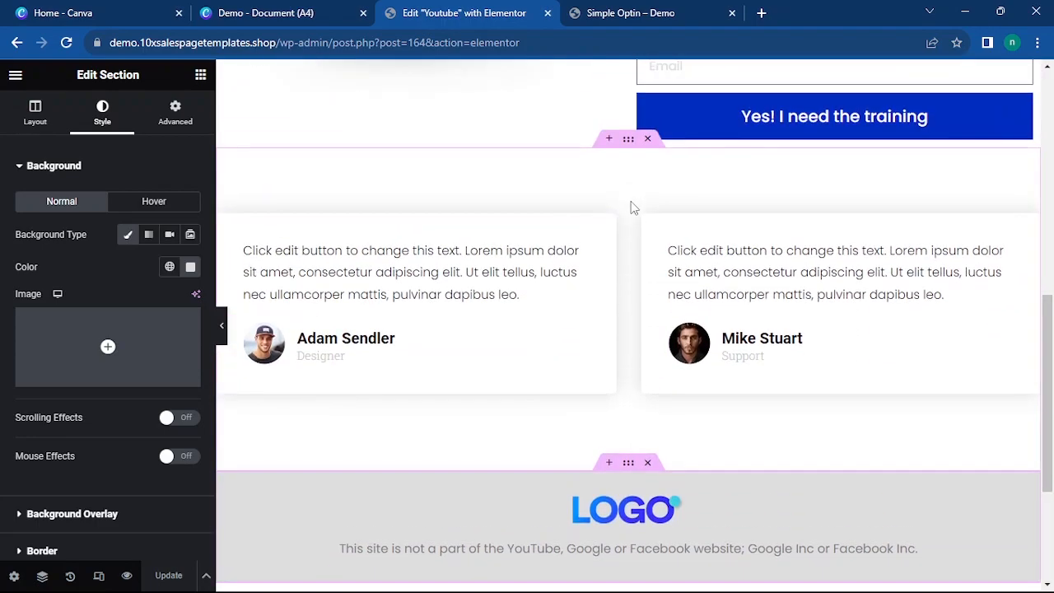
{"action": "scroll", "coordinate": [630, 206], "scroll_direction": "up", "scroll_amount": 8}
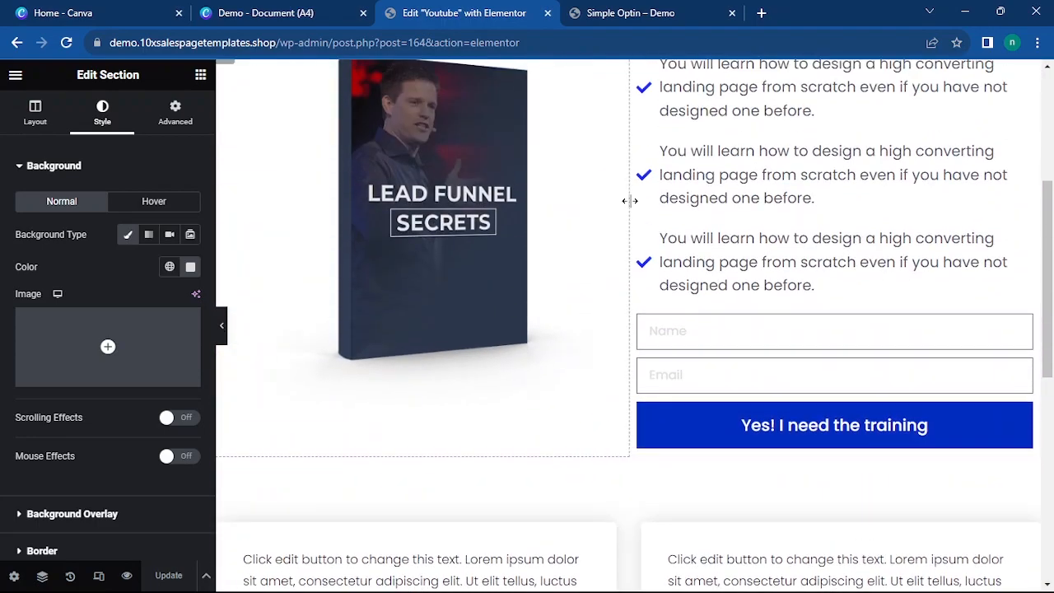
{"action": "scroll", "coordinate": [630, 200], "scroll_direction": "down", "scroll_amount": 2}
{"action": "scroll", "coordinate": [630, 200], "scroll_direction": "down", "scroll_amount": 7}
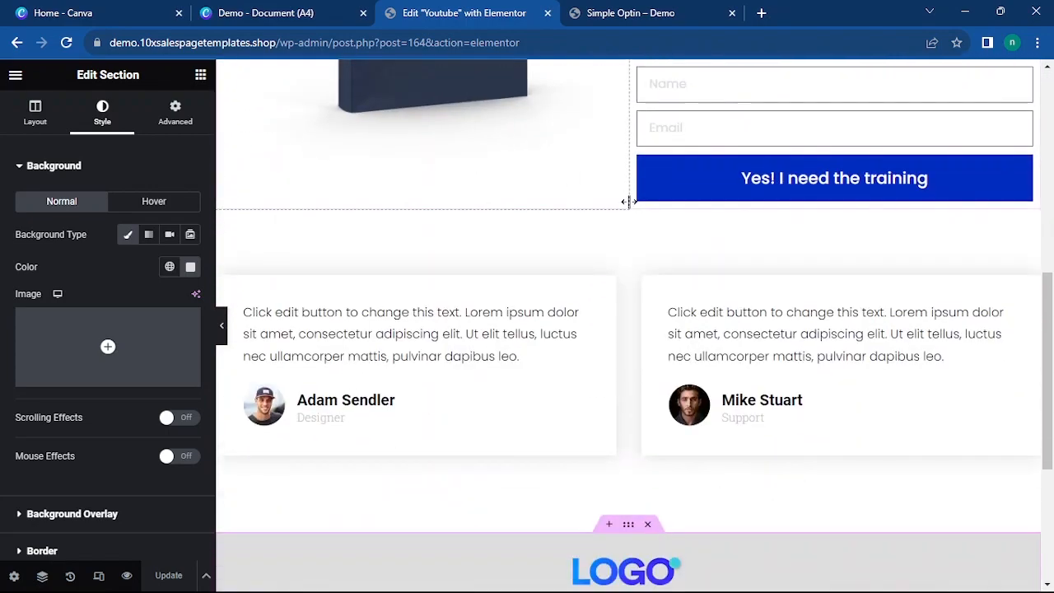
{"action": "scroll", "coordinate": [627, 201], "scroll_direction": "up", "scroll_amount": 9}
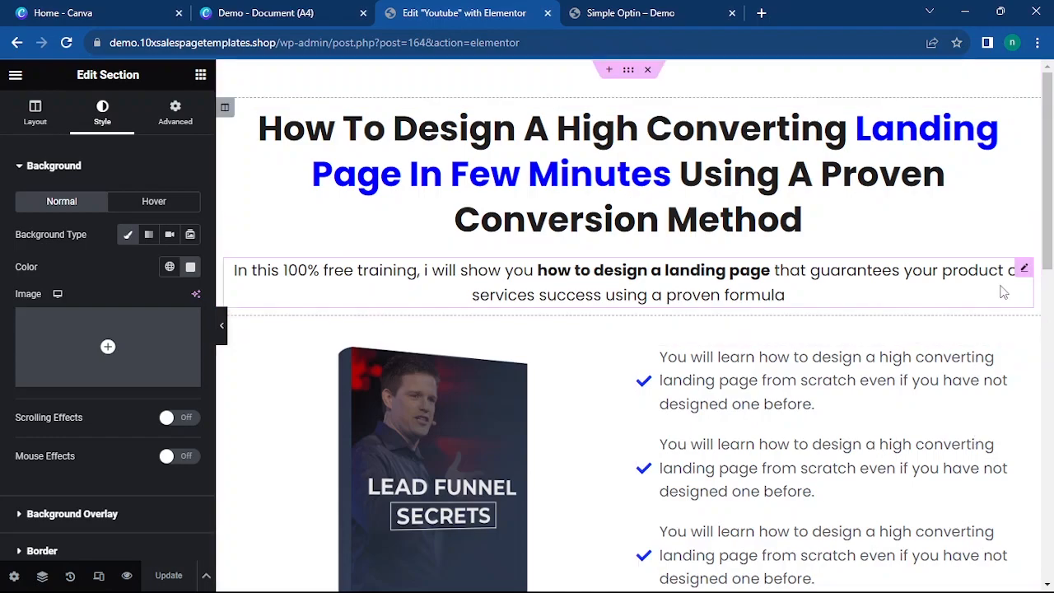
{"action": "mouse_move", "coordinate": [1049, 229]}
{"action": "left_mouse_down"}
{"action": "mouse_move", "coordinate": [1050, 394]}
{"action": "mouse_move", "coordinate": [1051, 228]}
{"action": "left_mouse_up"}
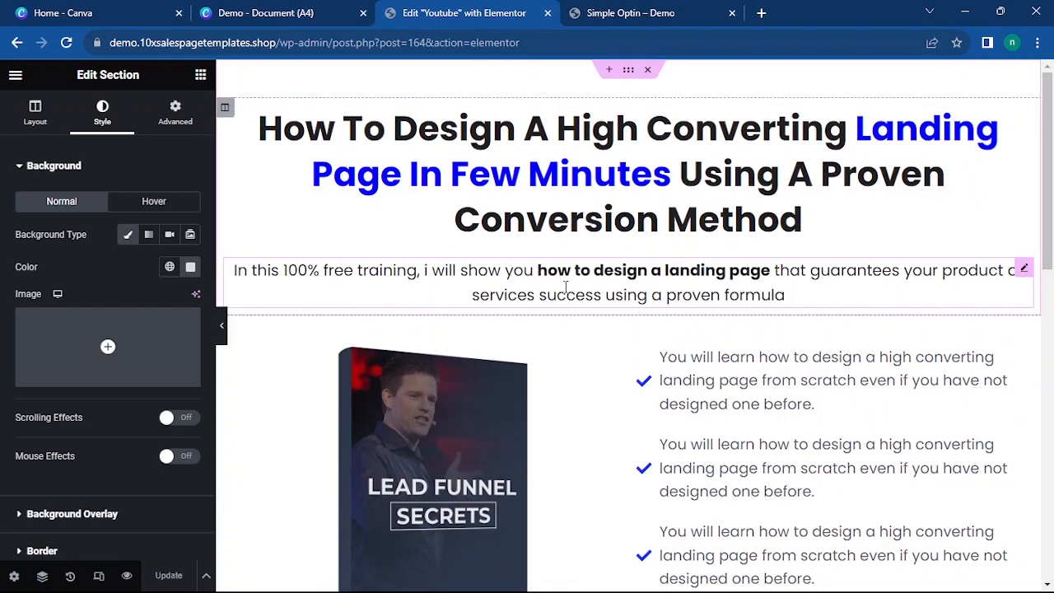